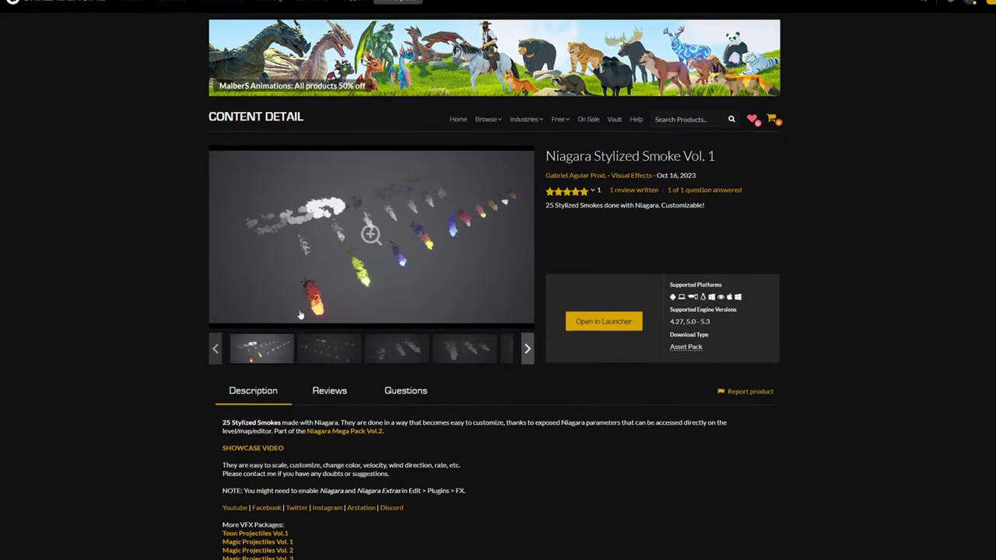
Step: Browse the smoke pack's gallery thumbnails, ending on the fire, green and purple smoke image
left_click(329, 348)
left_click(397, 349)
left_click(465, 348)
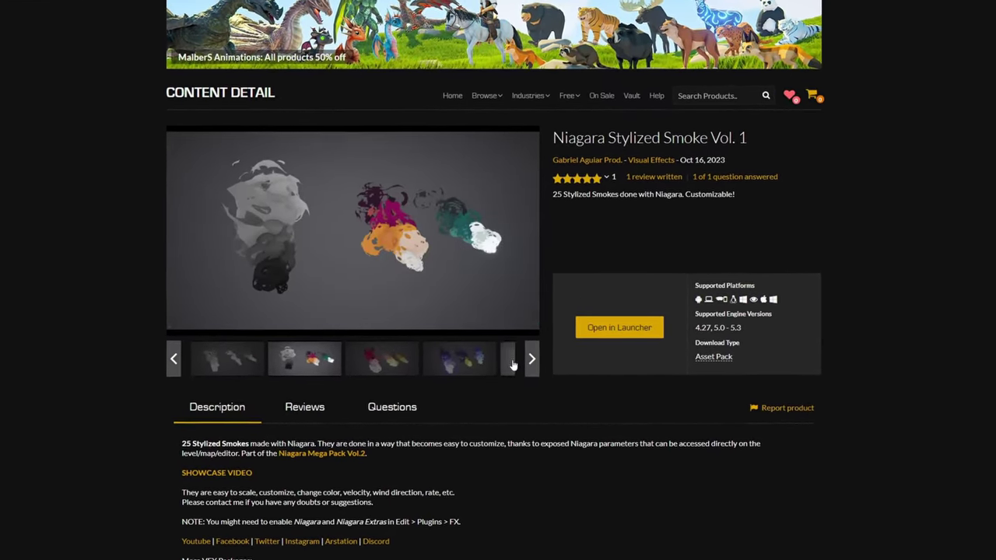
left_click(513, 366)
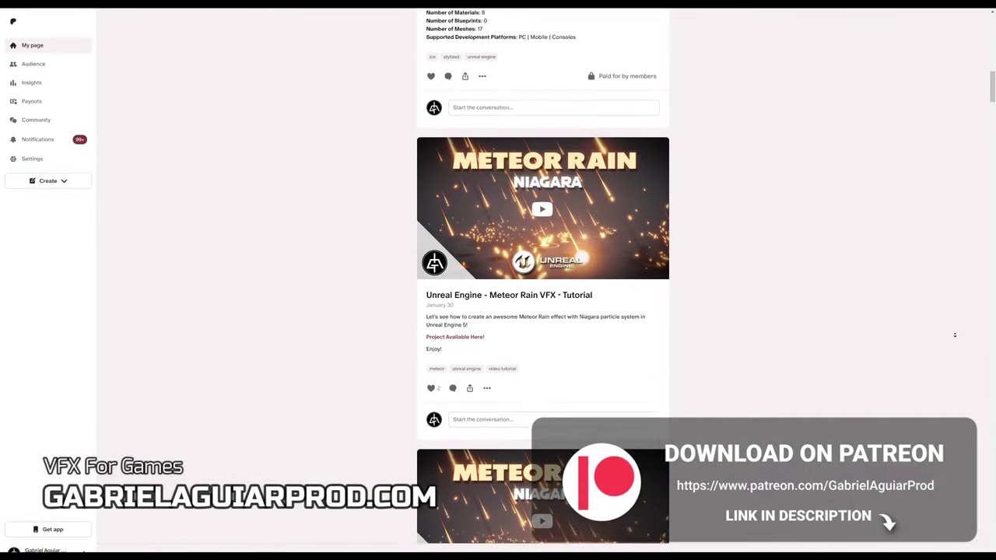
scroll(955, 335, "down", 15)
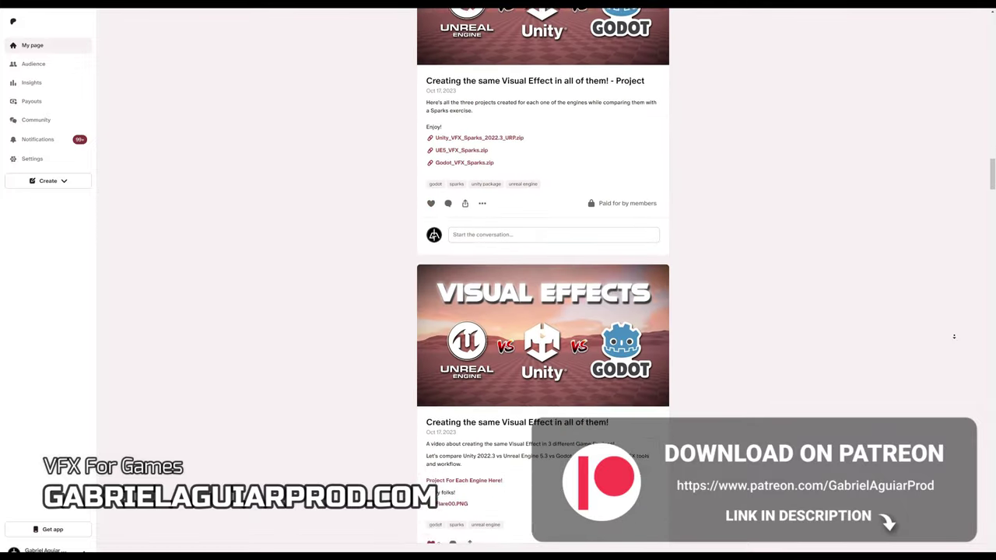
scroll(954, 337, "down", 15)
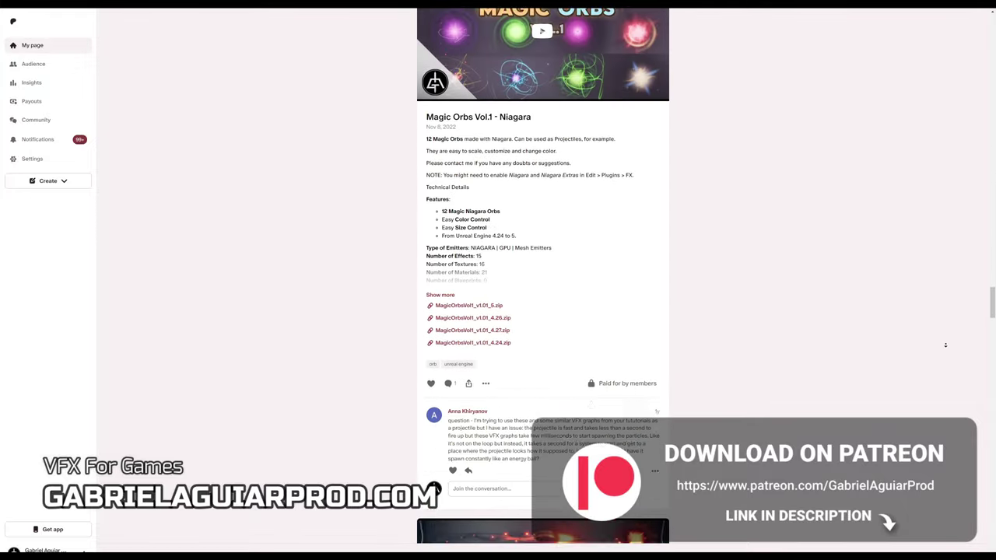
scroll(945, 345, "down", 15)
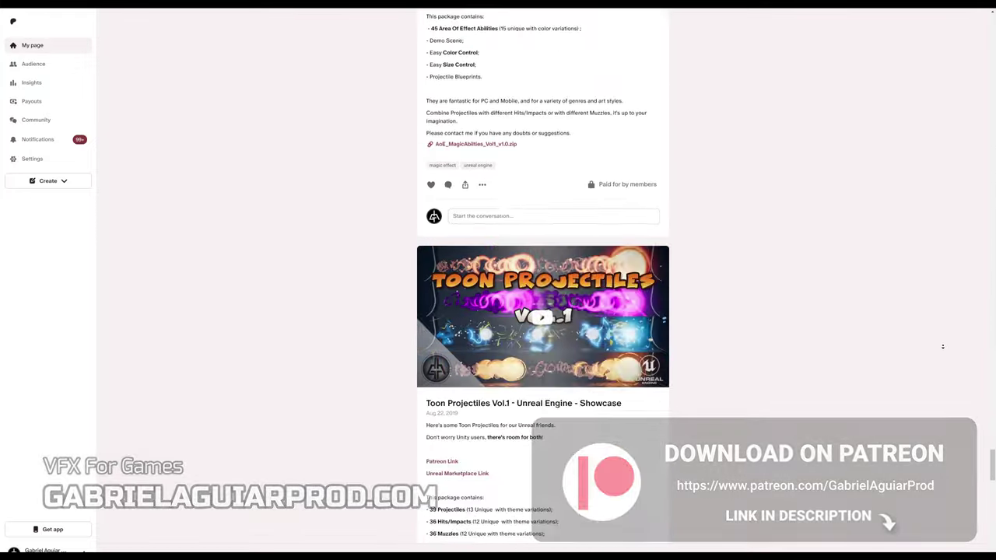
scroll(943, 346, "down", 4)
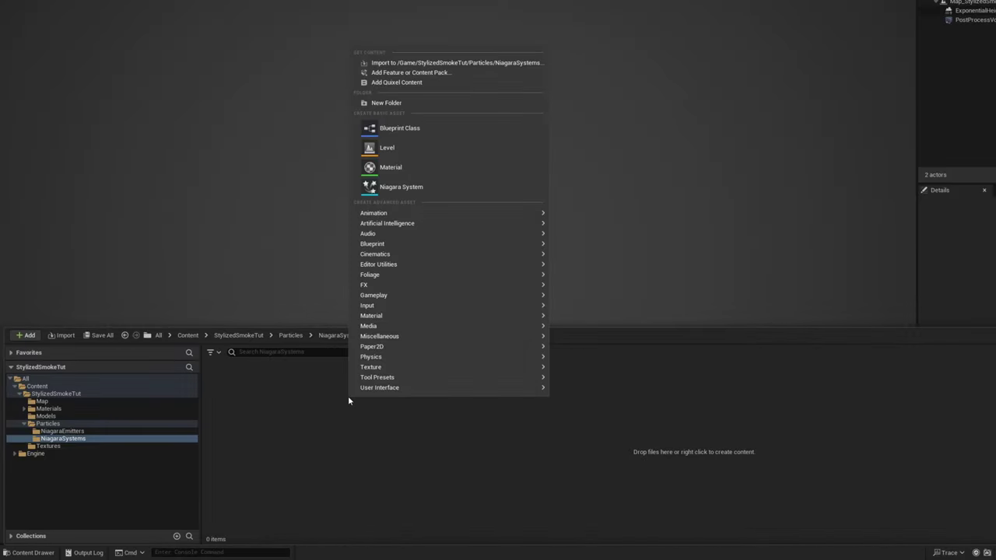
Step: Create an empty Niagara system named NS_StylizedSmoke and open it for editing
mouse_move(467, 287)
left_click(603, 316)
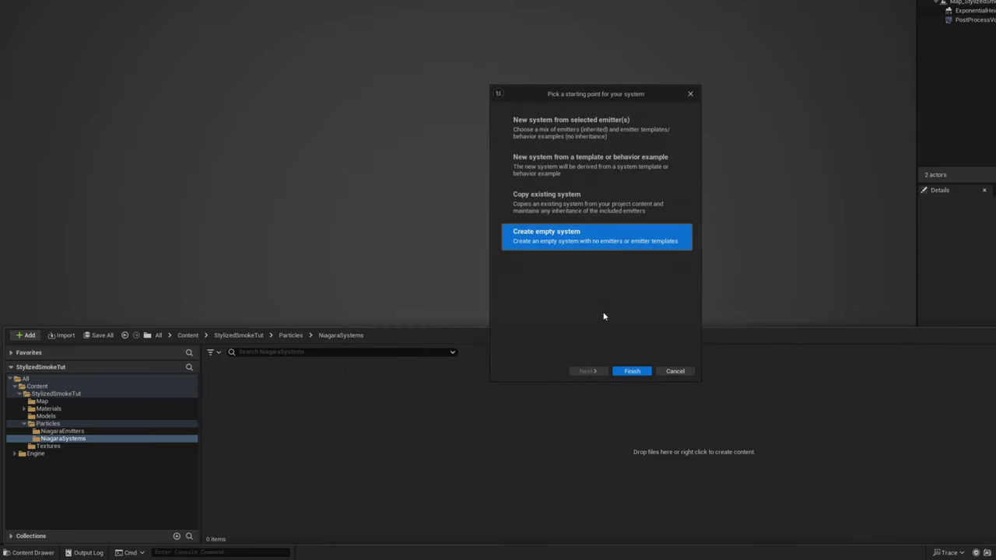
double_click(584, 246)
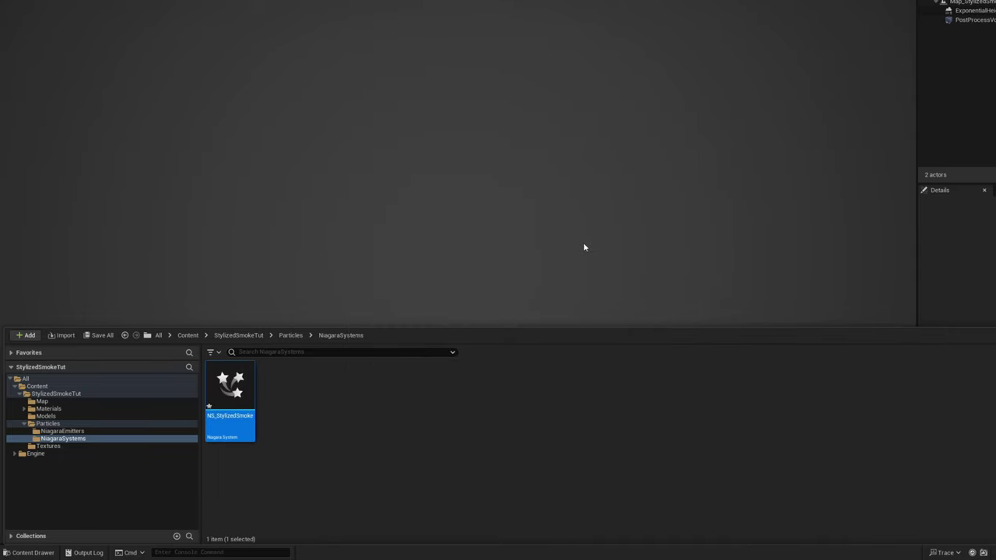
double_click(230, 399)
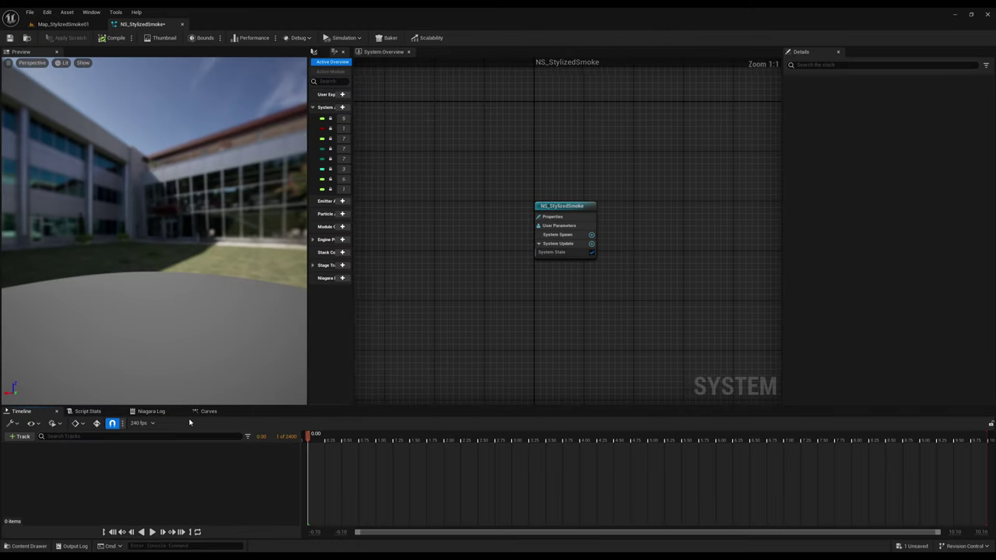
Step: Add an Empty emitter to the system, rename it Smoke, and select its Sprite Renderer
right_click(607, 201)
left_click(606, 246)
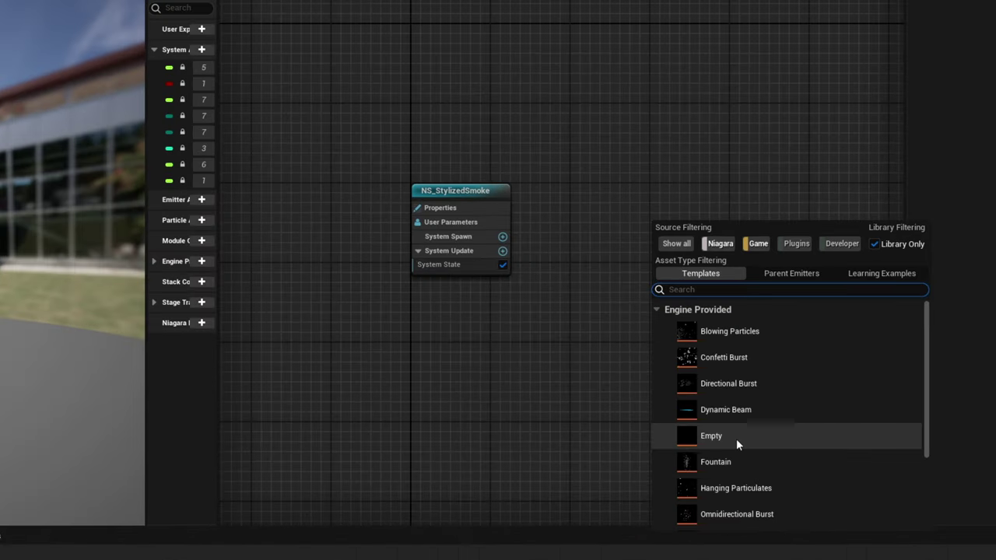
left_click(665, 415)
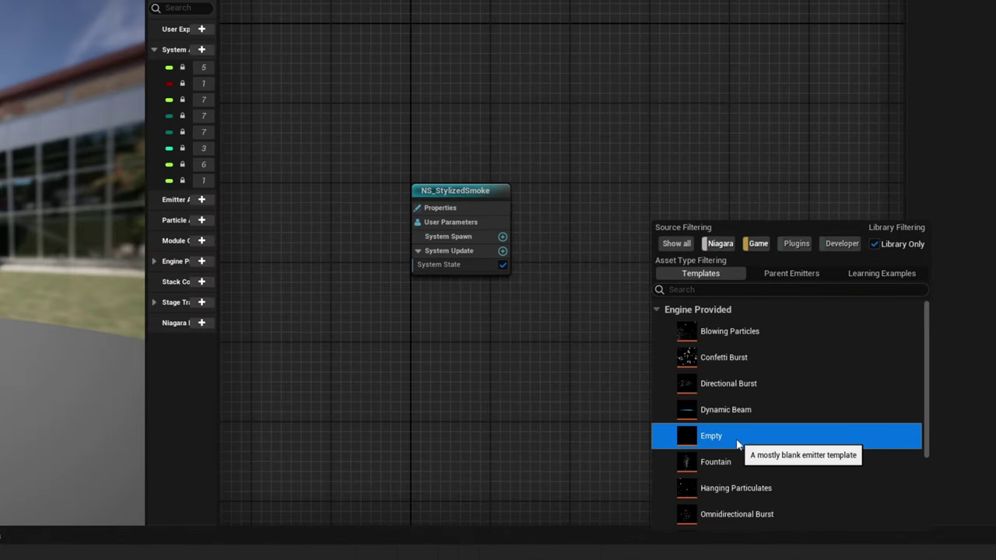
double_click(736, 440)
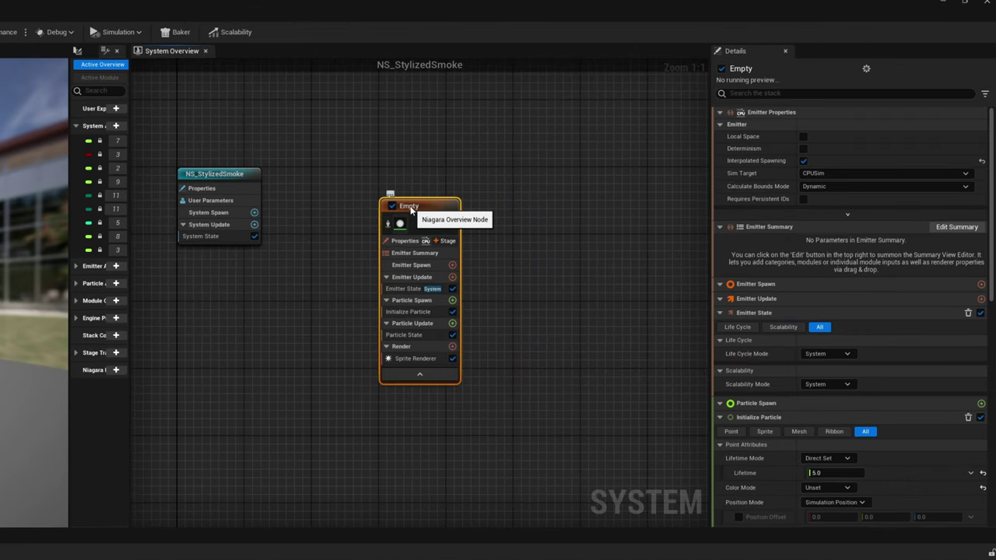
double_click(532, 193)
type("Smoke")
key("Return")
left_click(421, 359)
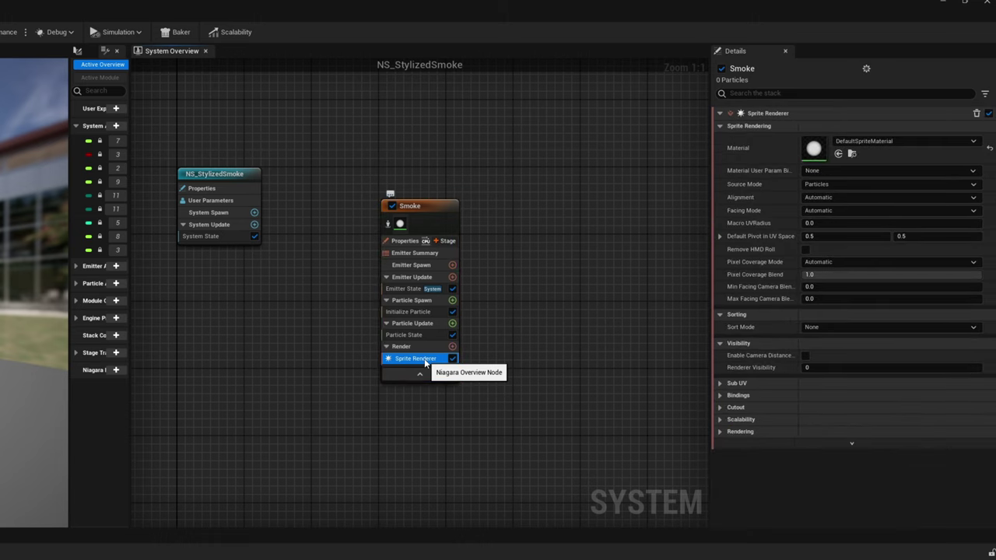
Step: Replace the Smoke emitter's Sprite Renderer with a Mesh Renderer
key("Delete")
left_click(452, 336)
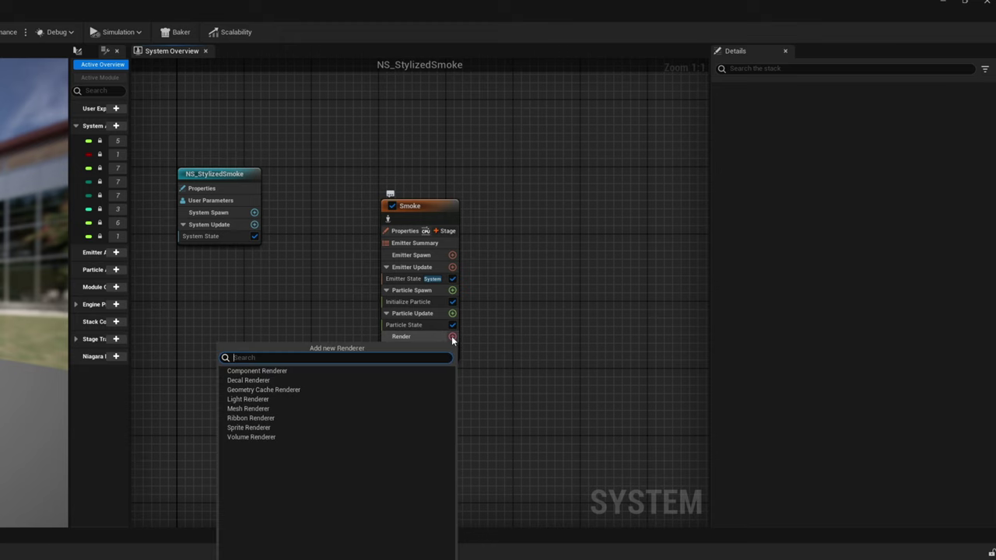
type("mesh")
key("Return")
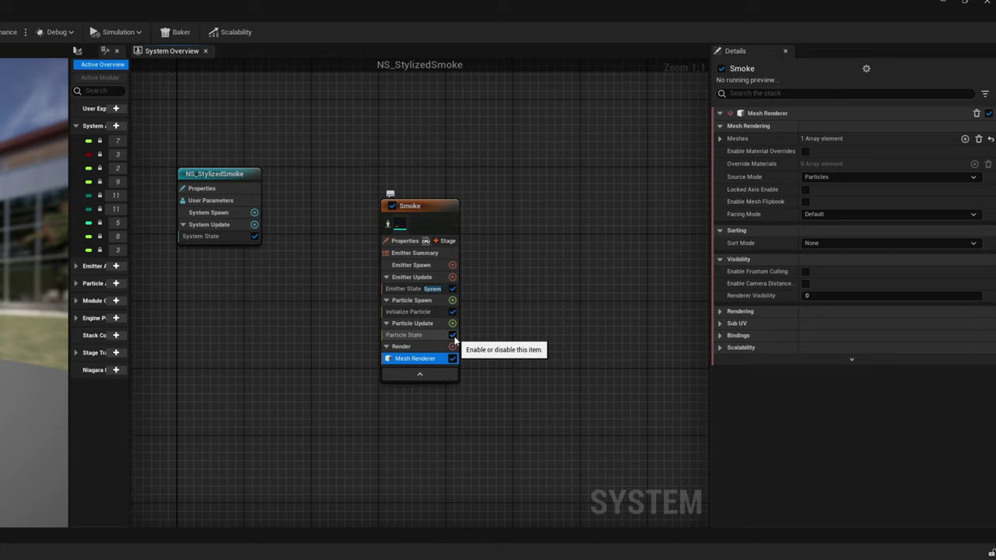
Step: Add a Spawn Rate module to Emitter Update with a rate of 20
left_click(453, 278)
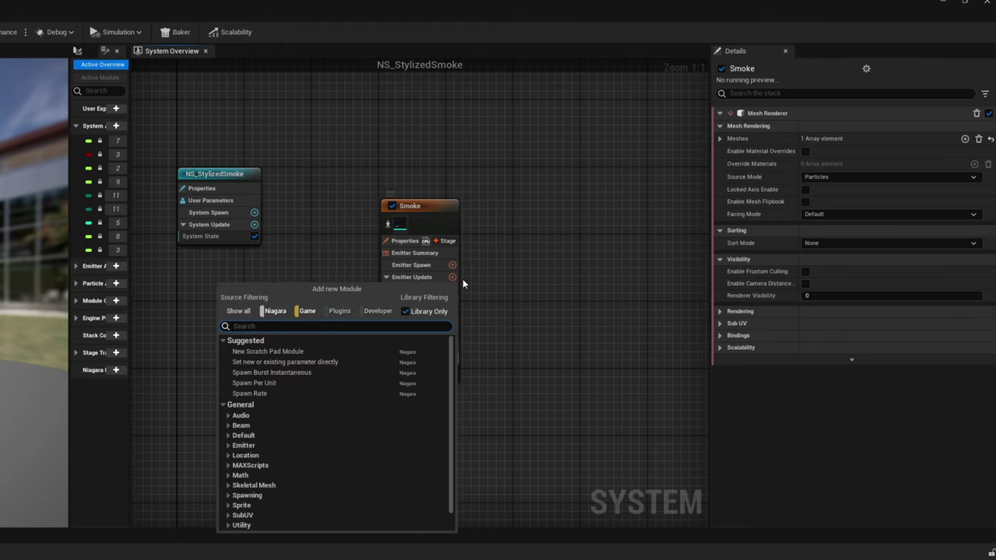
type("spawn")
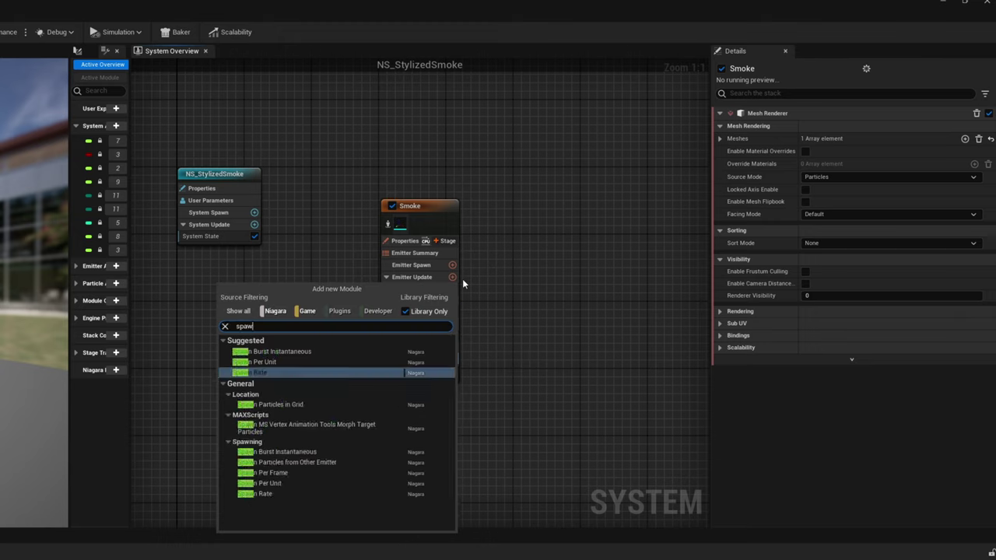
key("Return")
left_click(815, 127)
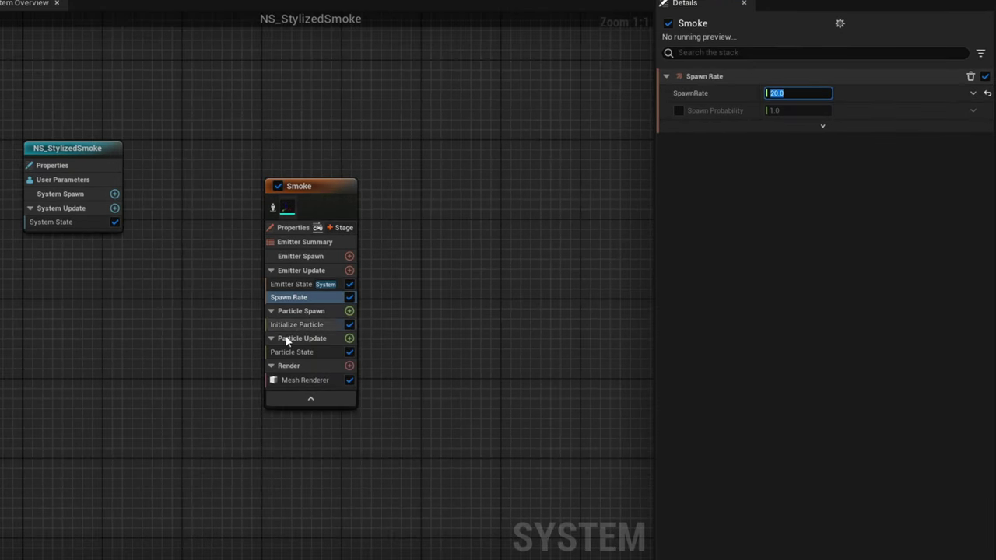
Step: Make particle lifetime random between 1.2 and 1.6, with Random Uniform mesh scale
left_click(297, 333)
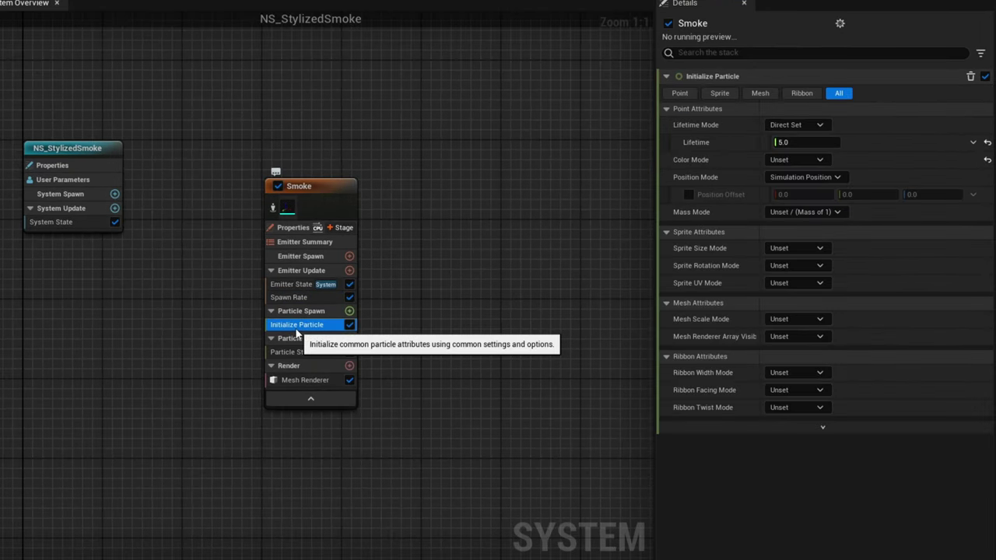
left_click(786, 124)
left_click(811, 157)
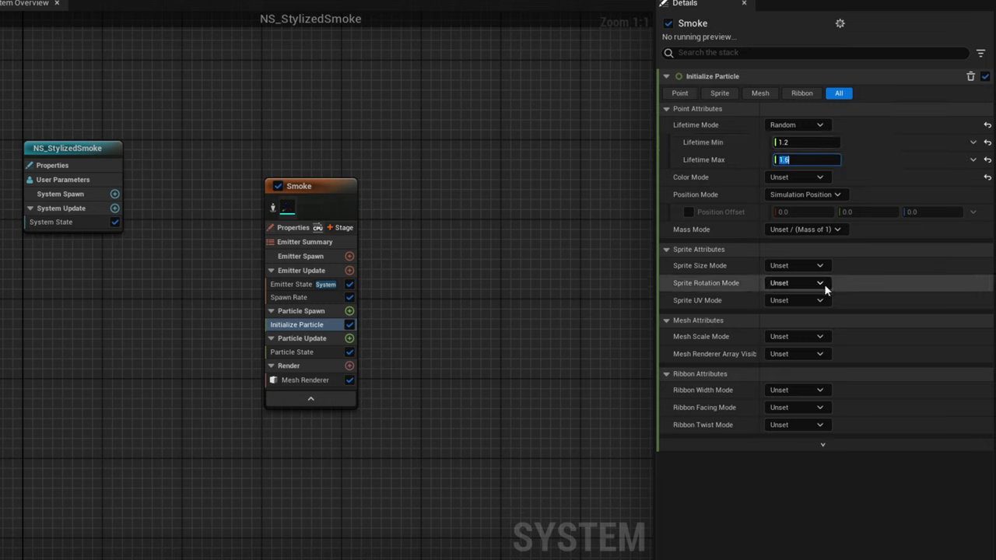
left_click(812, 336)
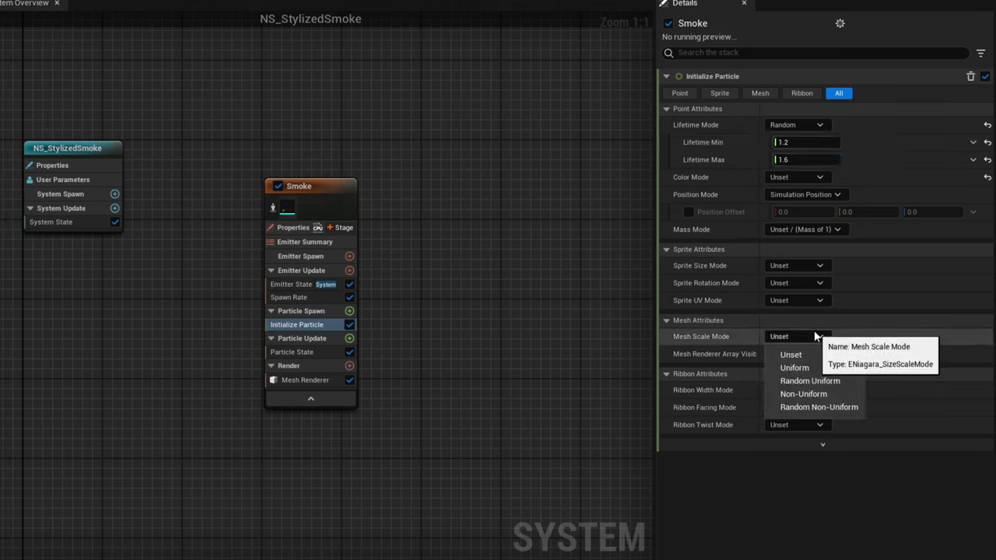
left_click(841, 381)
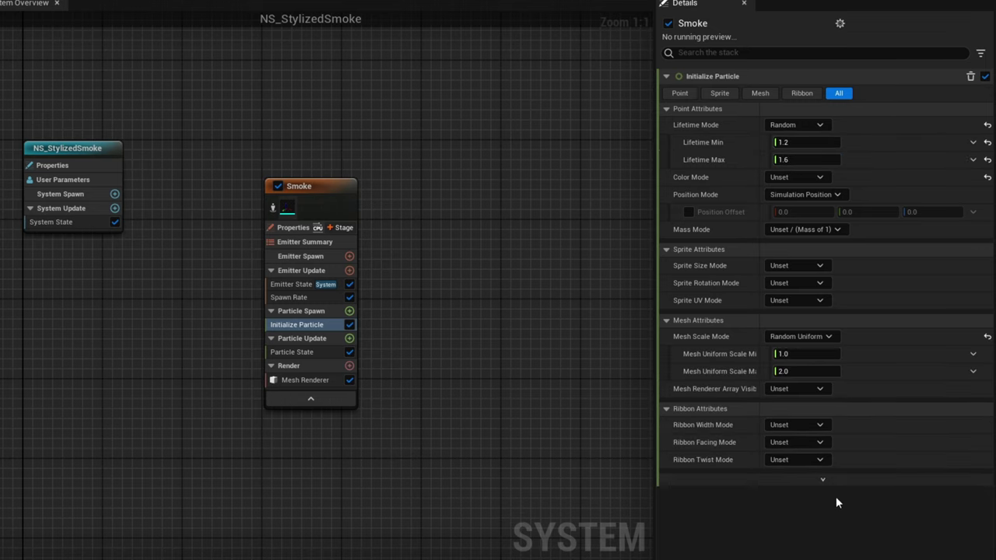
Step: Add a Shape Location module spawning in a cylinder of height 0 and radius 20
left_click(350, 311)
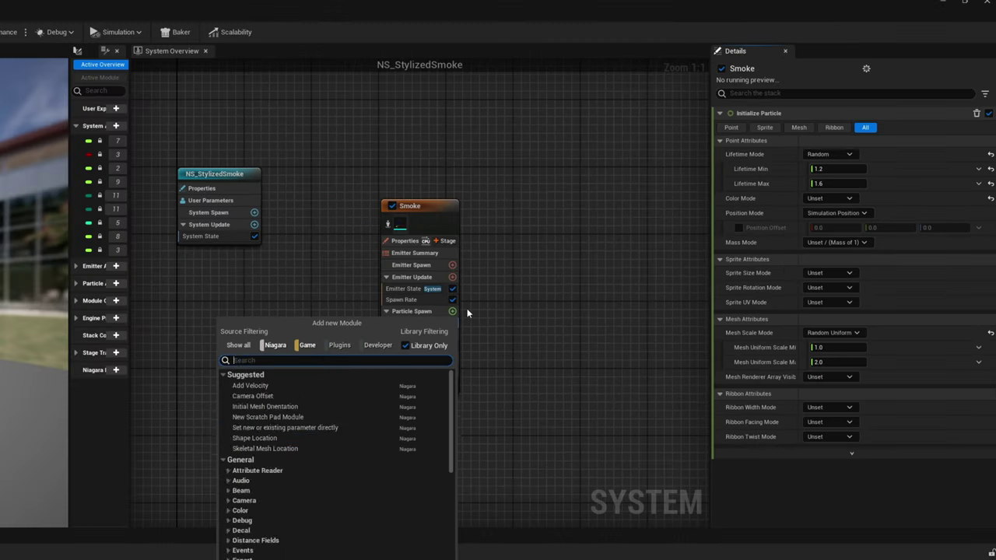
type("shape")
key("Return")
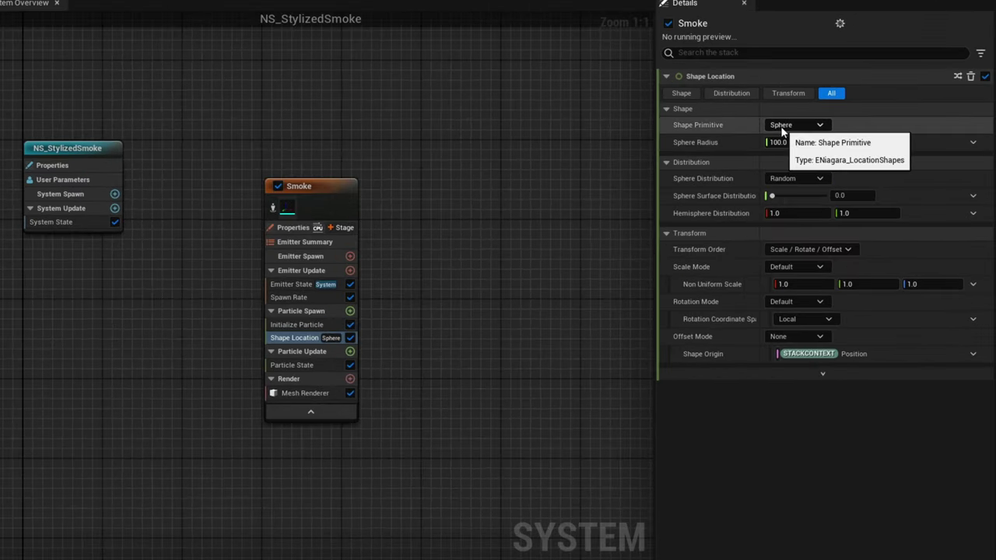
left_click(829, 153)
left_click(829, 177)
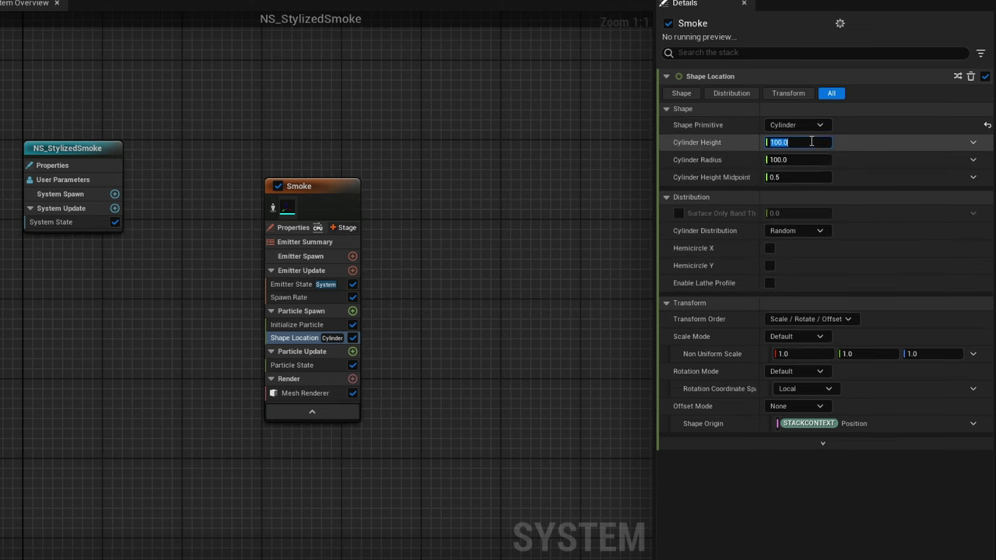
type("0")
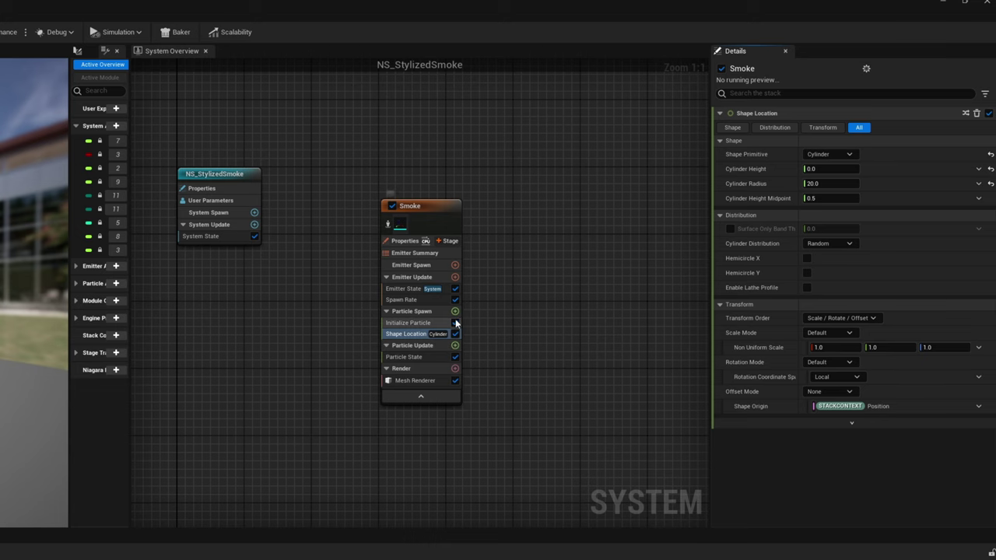
Step: Add Add Velocity, fix its Solve Forces dependency, and set an In Cone velocity of speed 25
left_click(456, 346)
type("add ve")
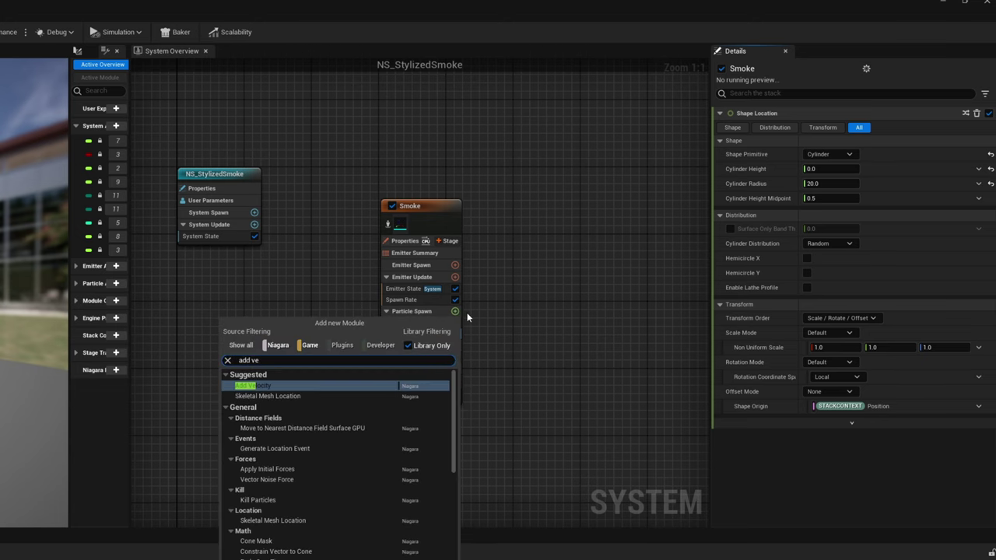
key("Return")
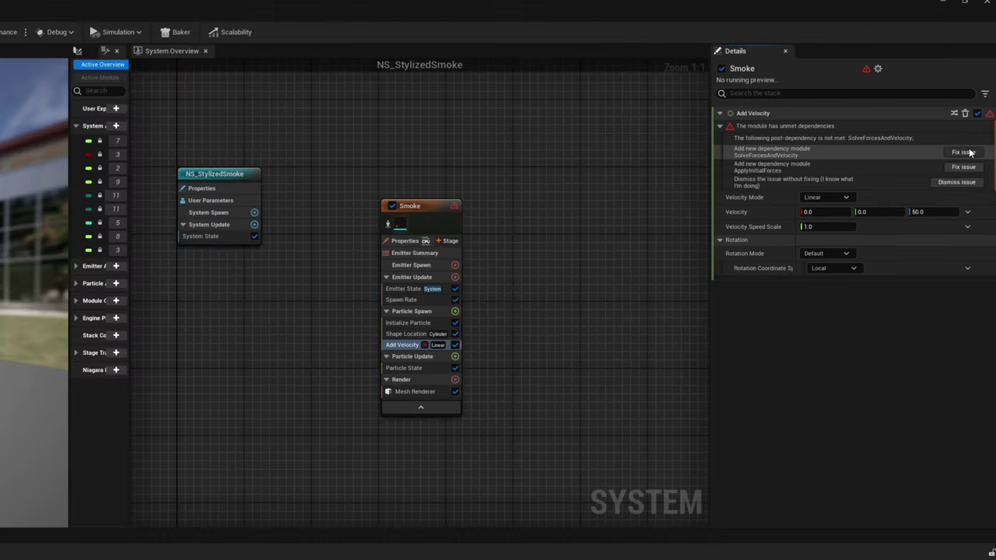
left_click(962, 122)
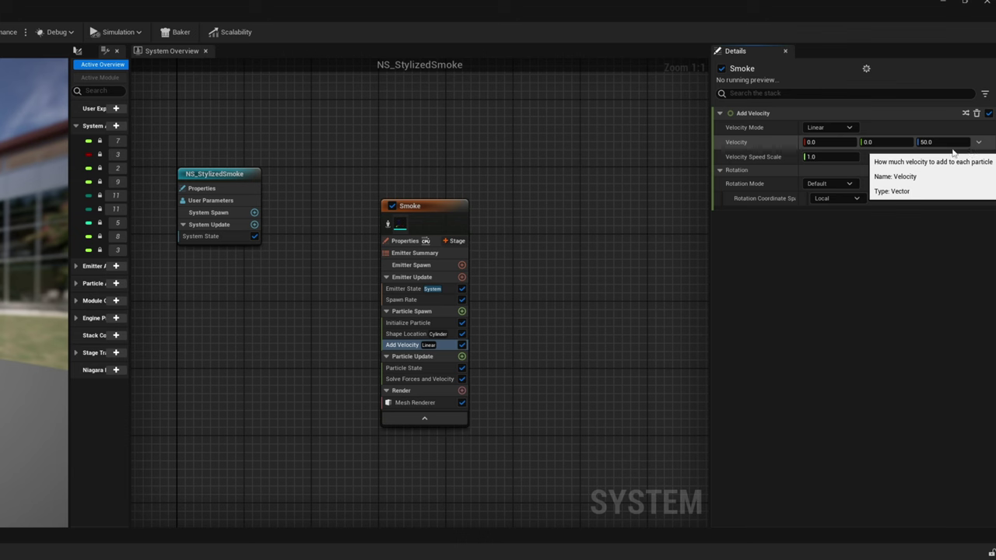
left_click(829, 127)
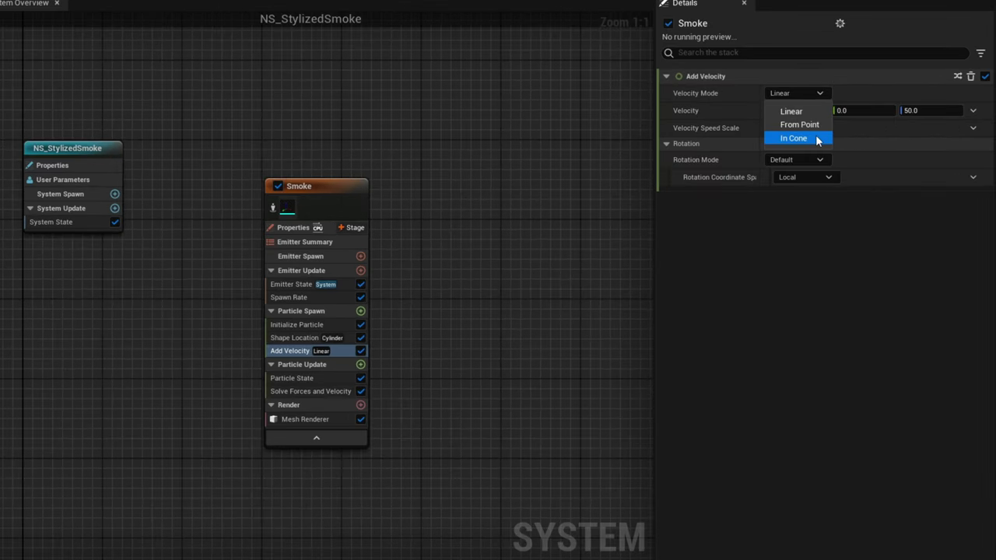
left_click(794, 138)
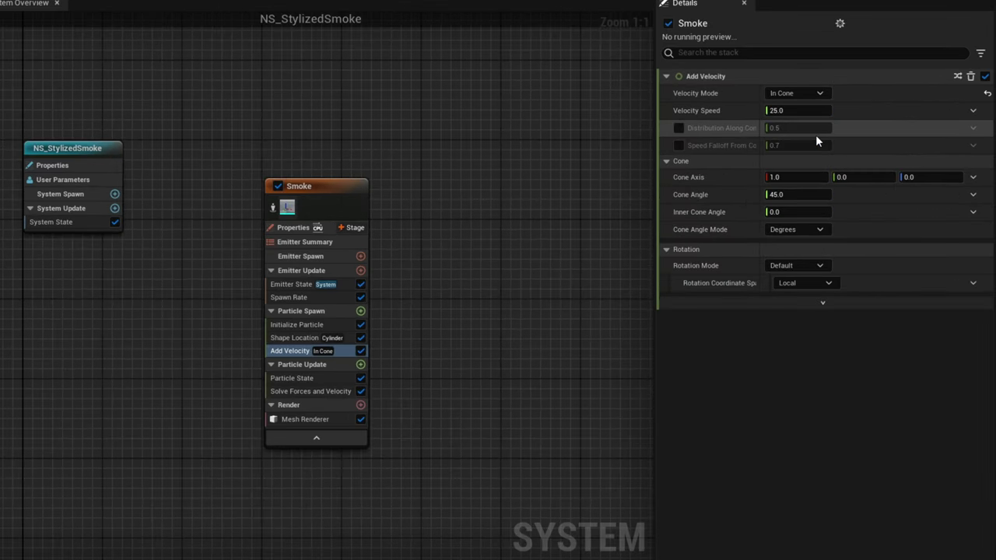
left_click(815, 114)
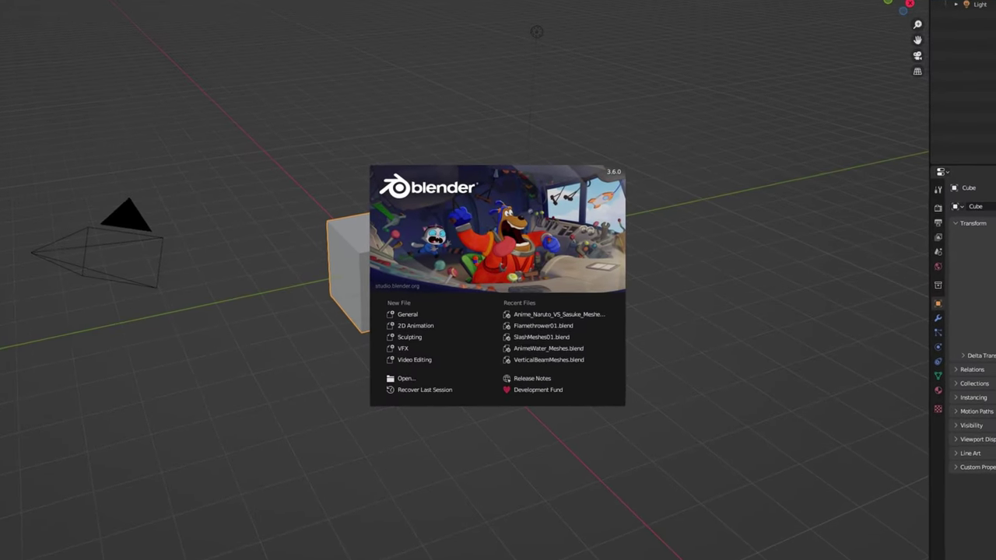
Step: Close the splash screen and delete the default camera, cube and light
left_click(910, 315)
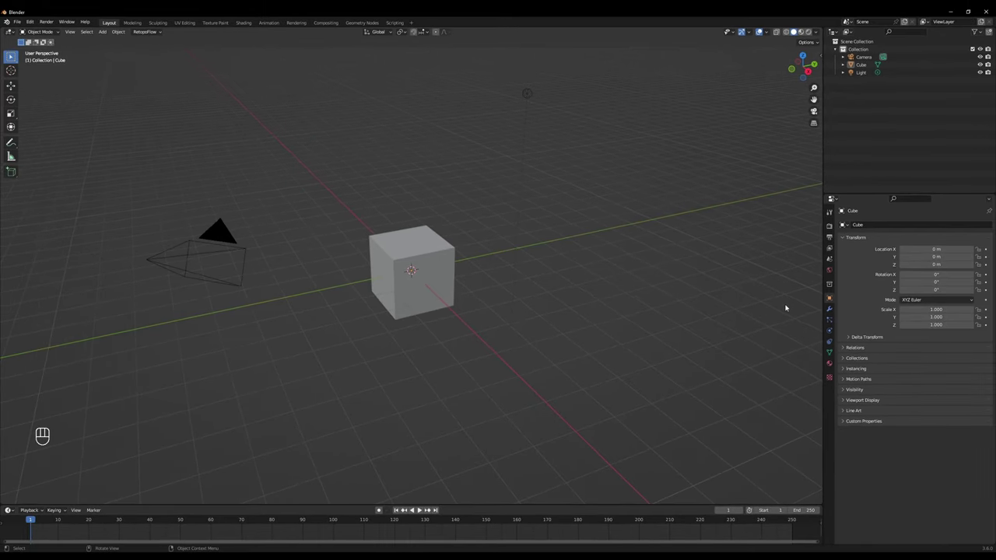
key("a")
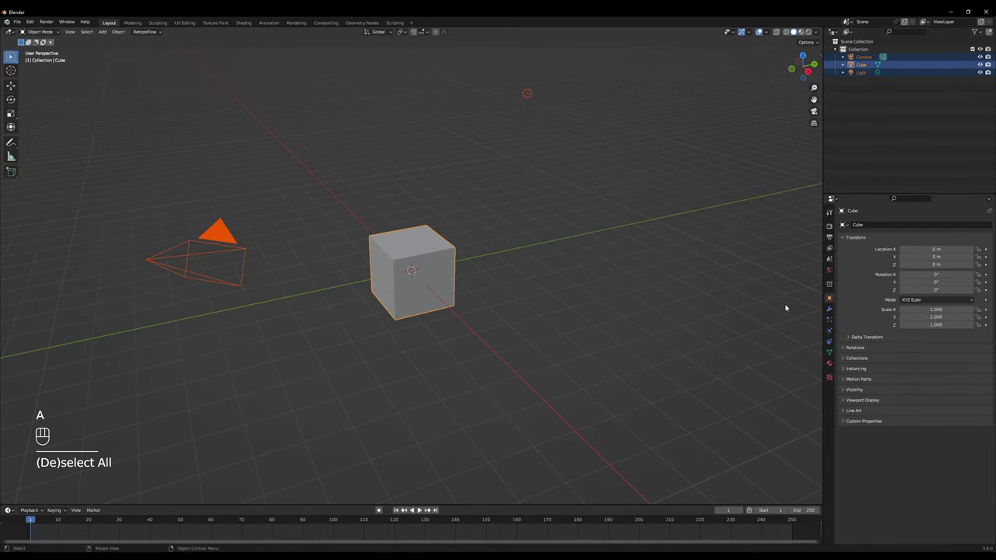
key("x")
left_click(785, 307)
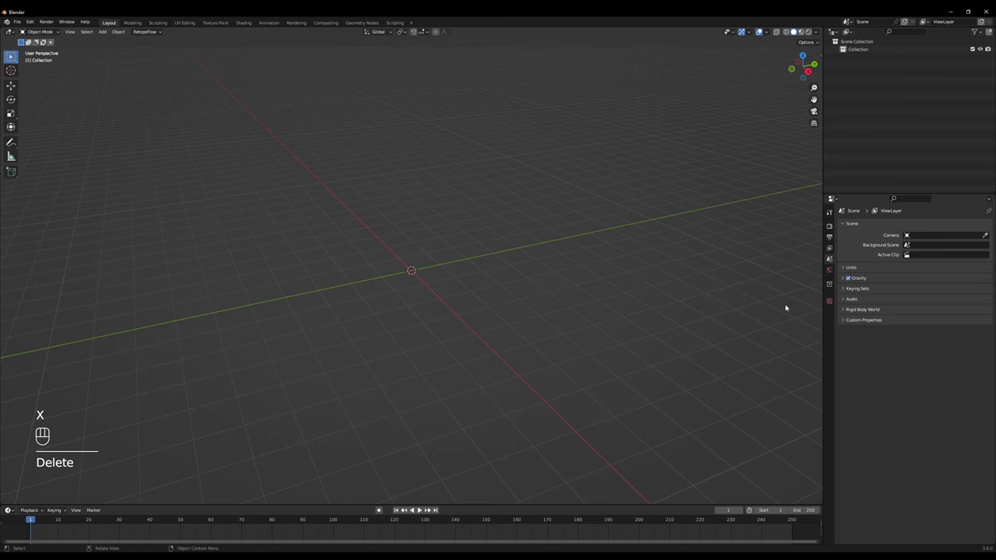
Step: Add an Ico Sphere at the origin with Subdivisions lowered to 1
key("shift+a")
mouse_move(516, 249)
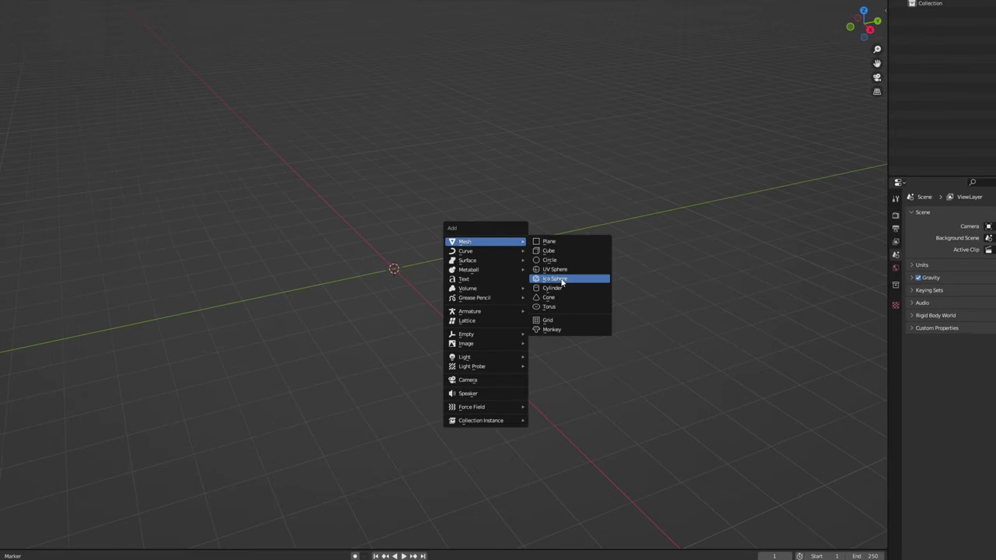
left_click(581, 282)
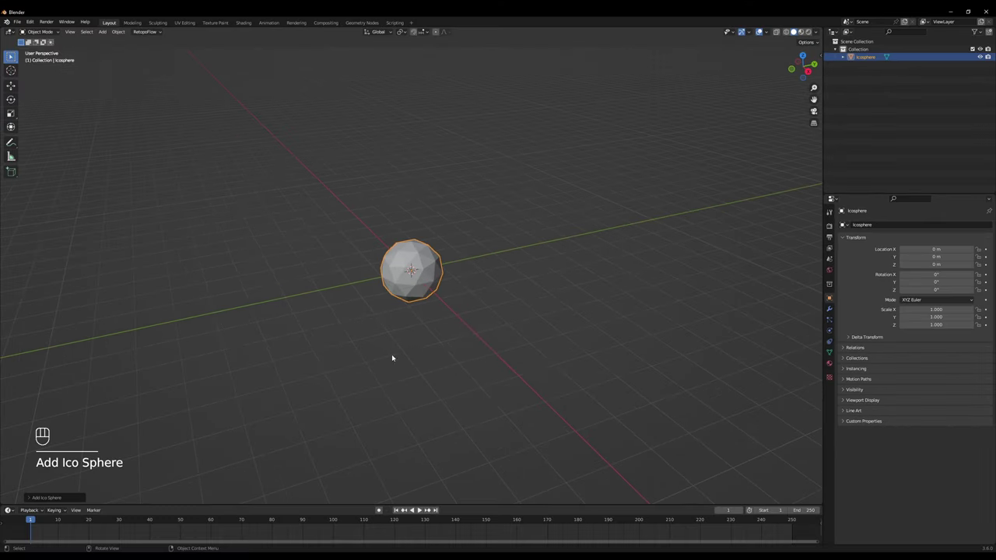
left_click(29, 497)
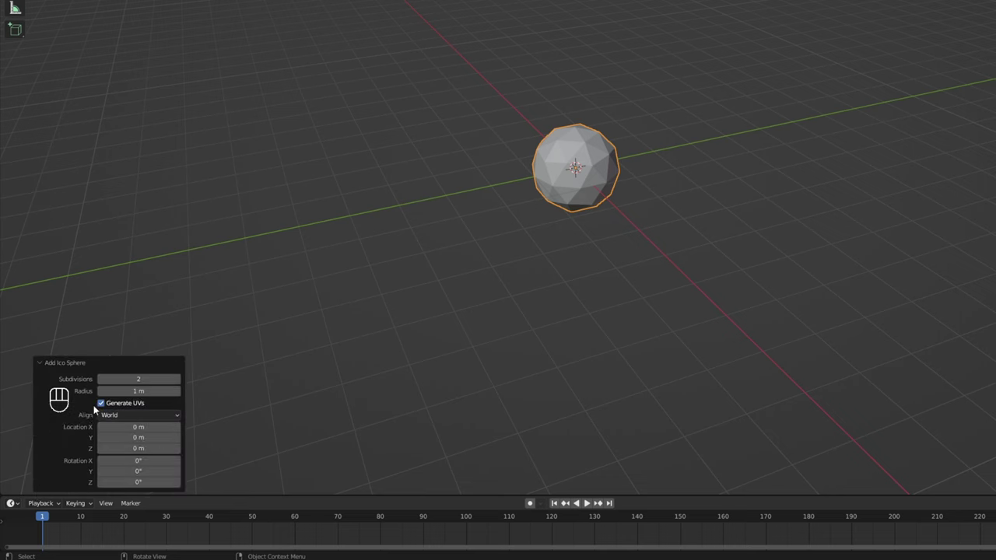
left_click(100, 379)
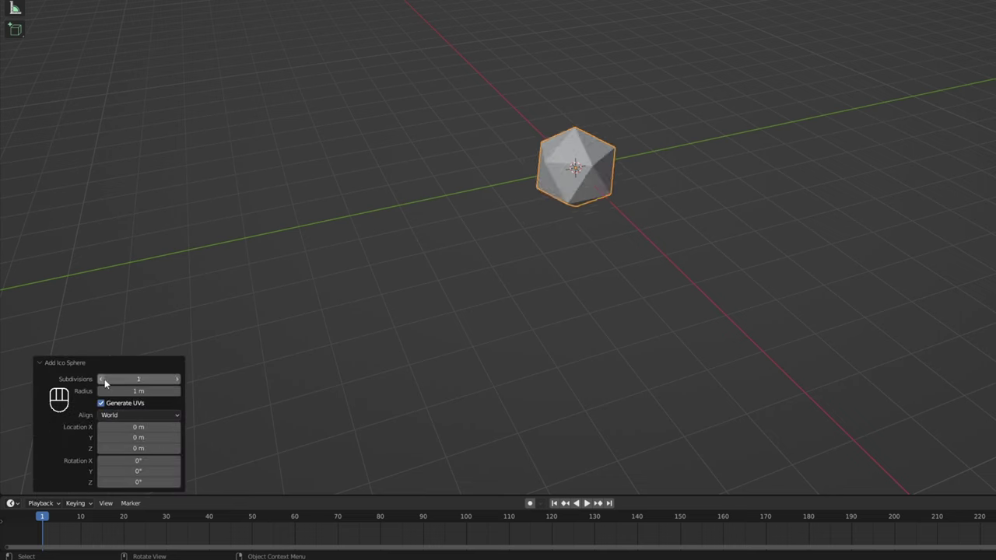
left_click(430, 286)
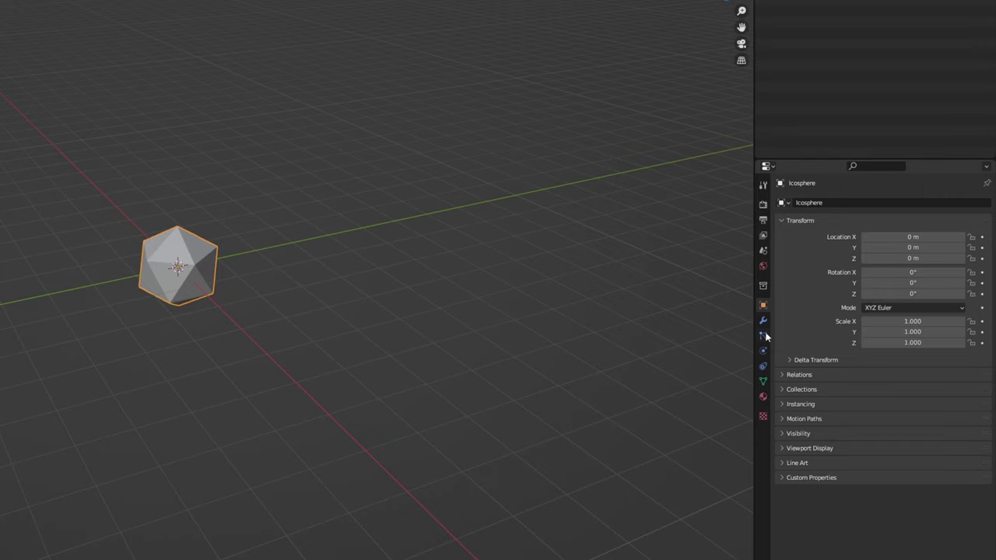
left_click(763, 319)
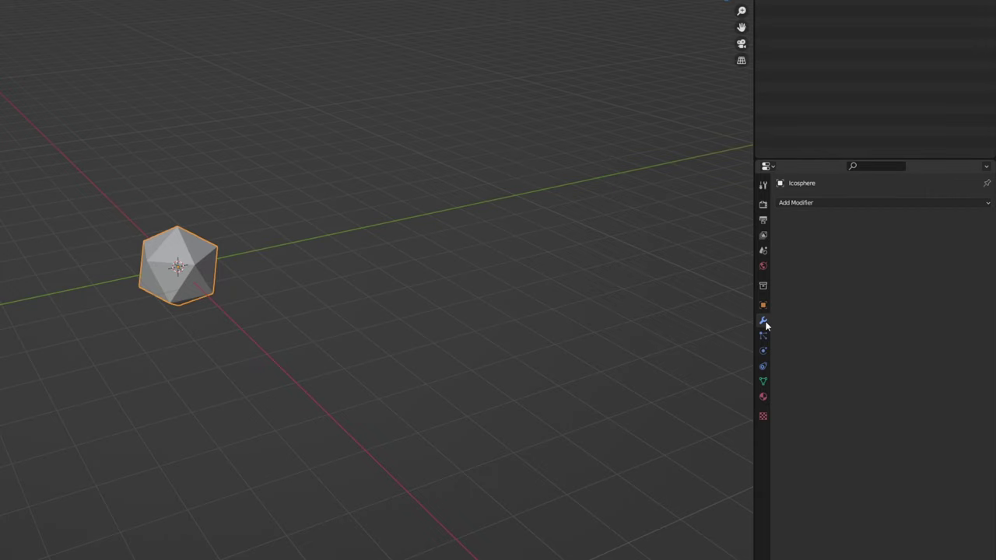
Step: Add a Subdivision Surface modifier to the icosphere
left_click(803, 201)
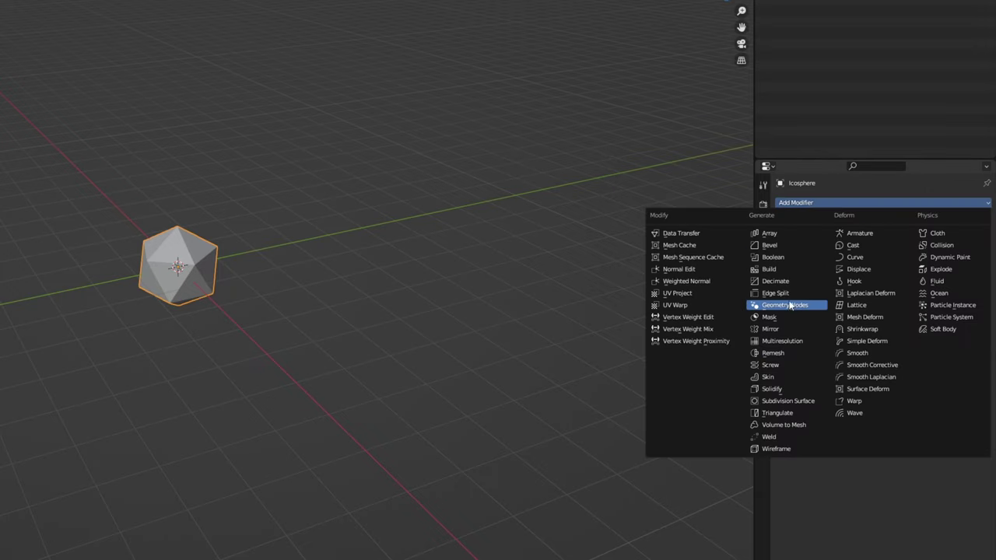
left_click(783, 401)
scroll(277, 346, "up", 3)
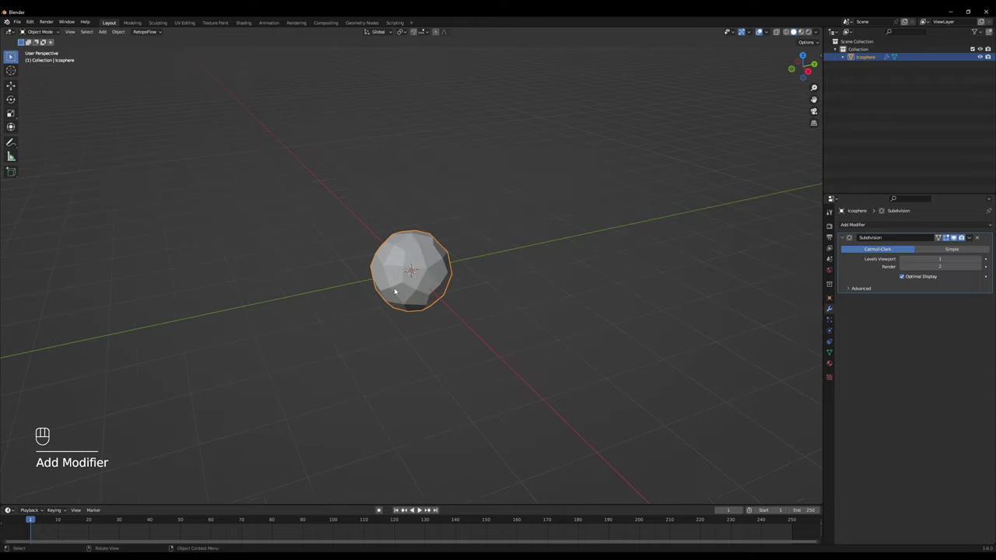
middle_click_drag(166, 270, 167, 270)
Step: Duplicate the icosphere twice, placing the copies beside the original
key("shift+d")
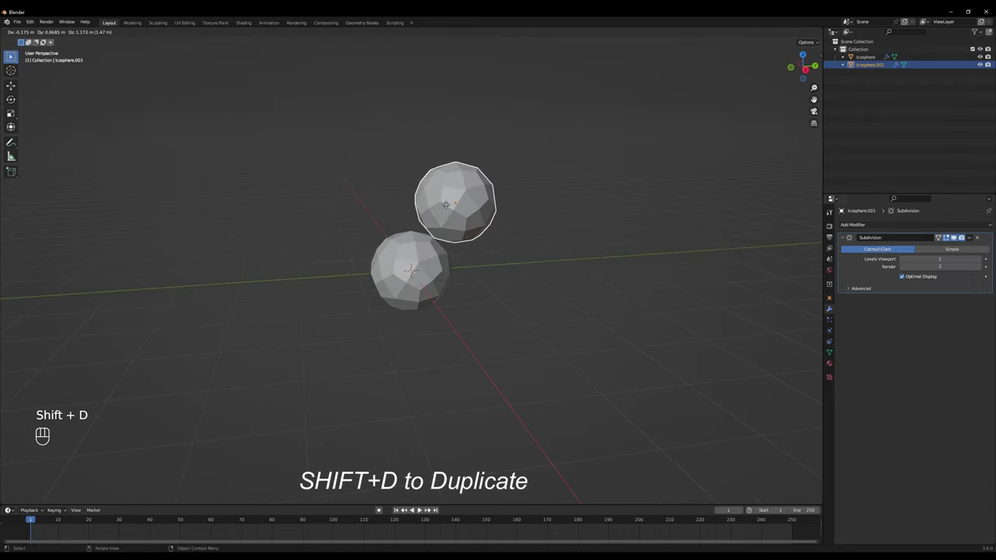
left_click(415, 262)
key("shift+d")
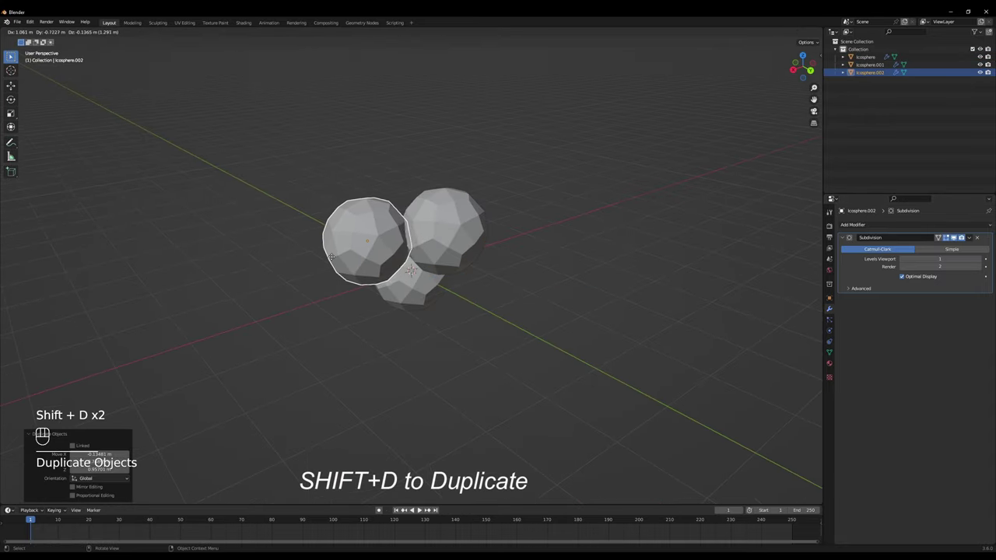
left_click(373, 305)
middle_click_drag(374, 305, 436, 296)
key("g")
left_click(444, 264)
key("g")
left_click(426, 302)
Step: Nudge the second and third icospheres into a tight overlapping cluster
left_click(345, 222)
key("g")
left_click(354, 226)
middle_click_drag(419, 255, 363, 278)
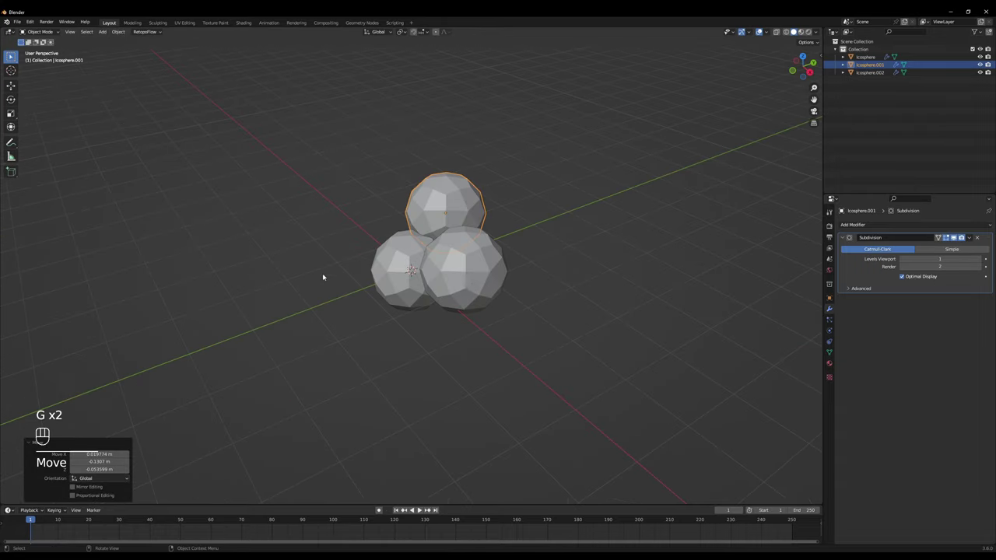
left_click(467, 272)
key("g")
middle_click_drag(467, 272, 523, 313)
left_click(461, 273)
key("g")
left_click(491, 299)
Step: Join the three spheres and add a Voxel Remesh of 0.15 m with Smooth Shading
key("a")
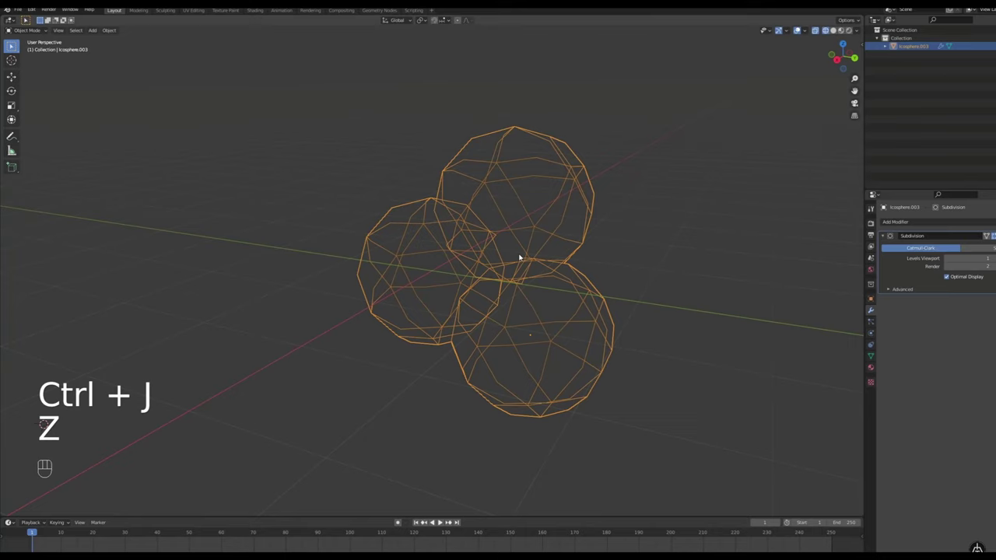
middle_click_drag(483, 272, 525, 254)
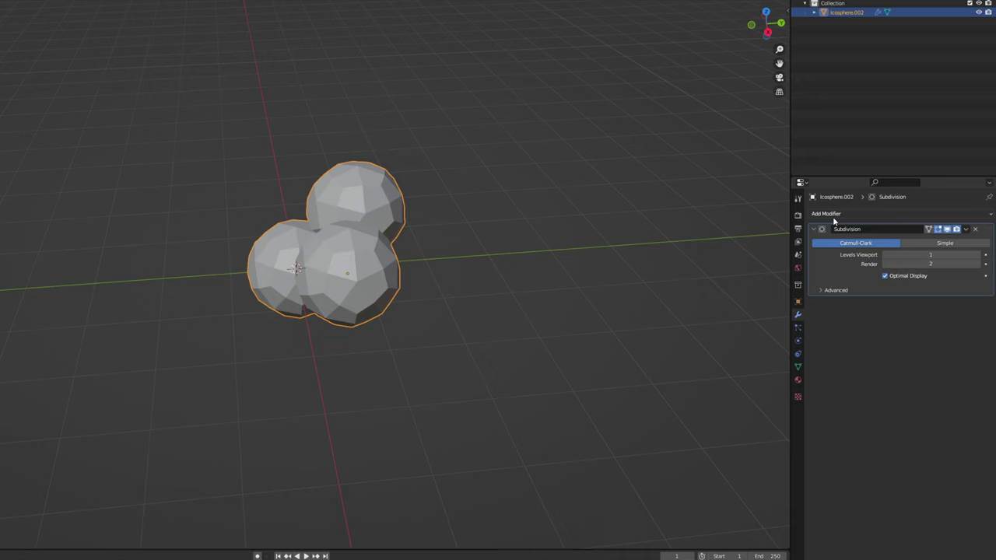
left_click(903, 222)
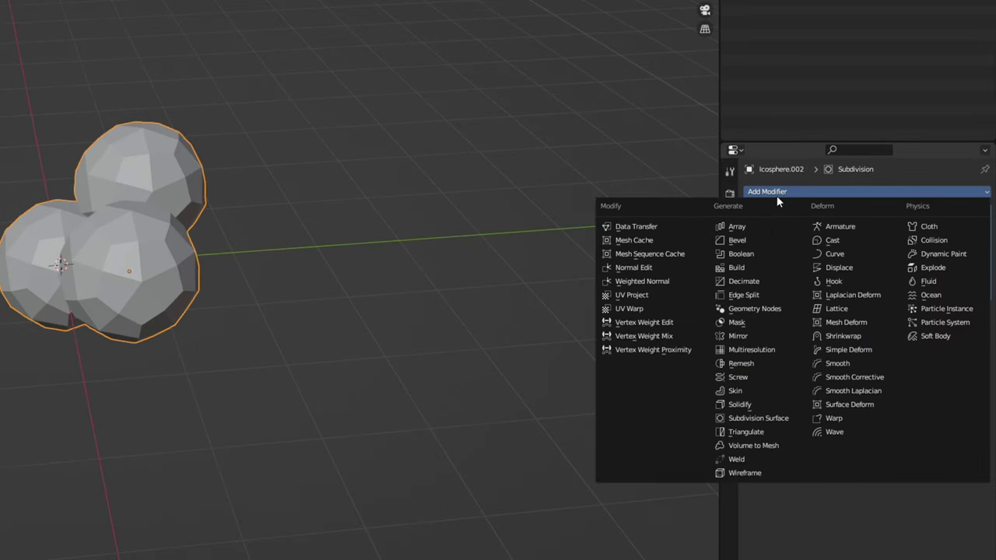
left_click(754, 363)
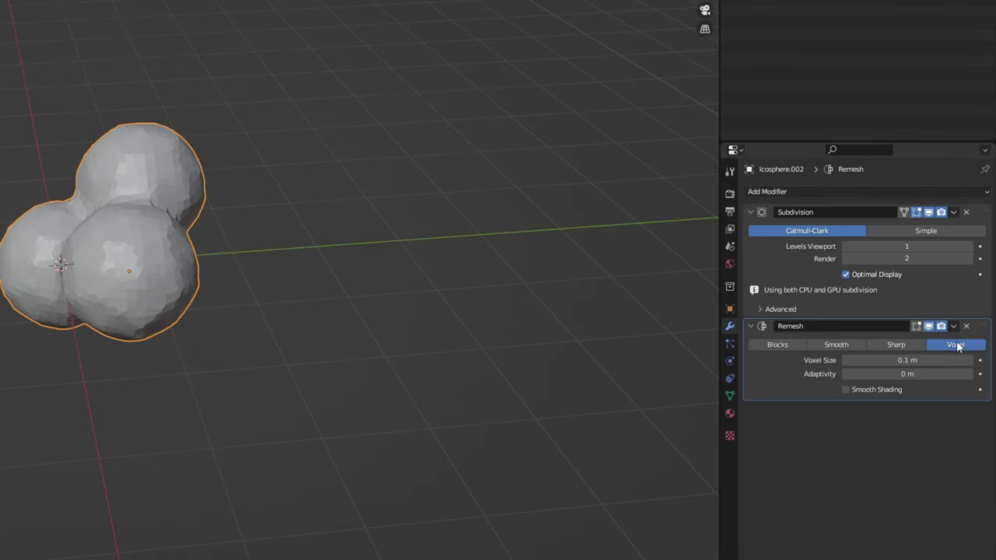
left_click(911, 360)
key("Home")
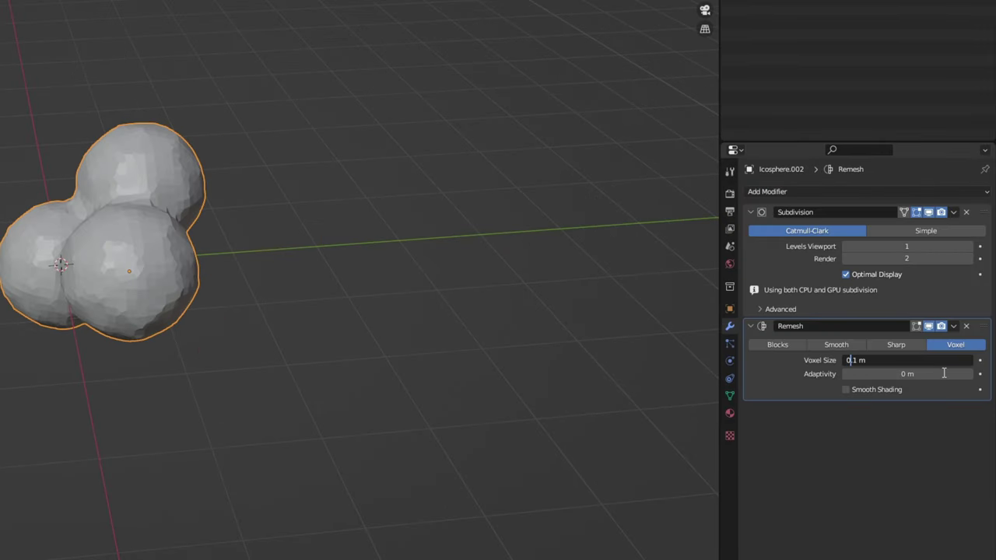
key("Return")
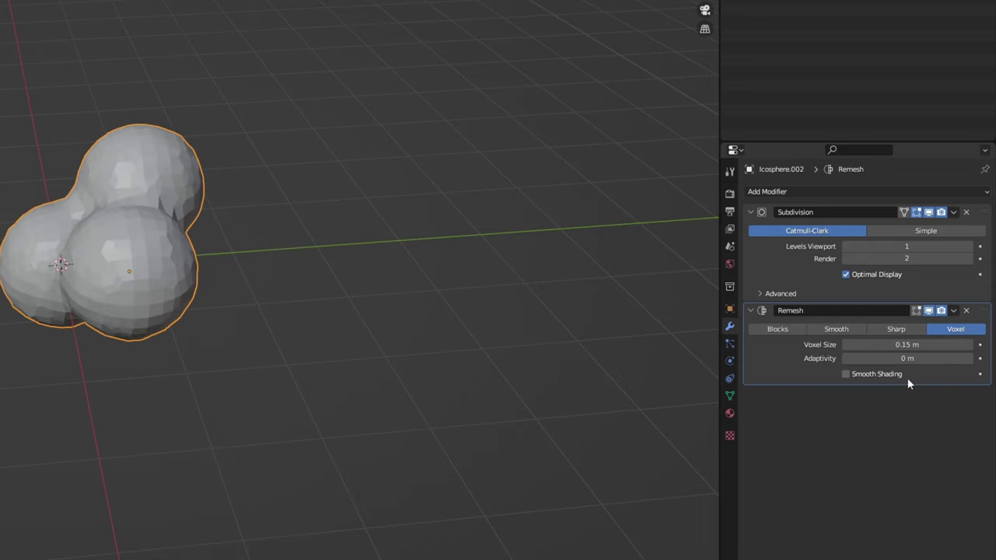
left_click(847, 374)
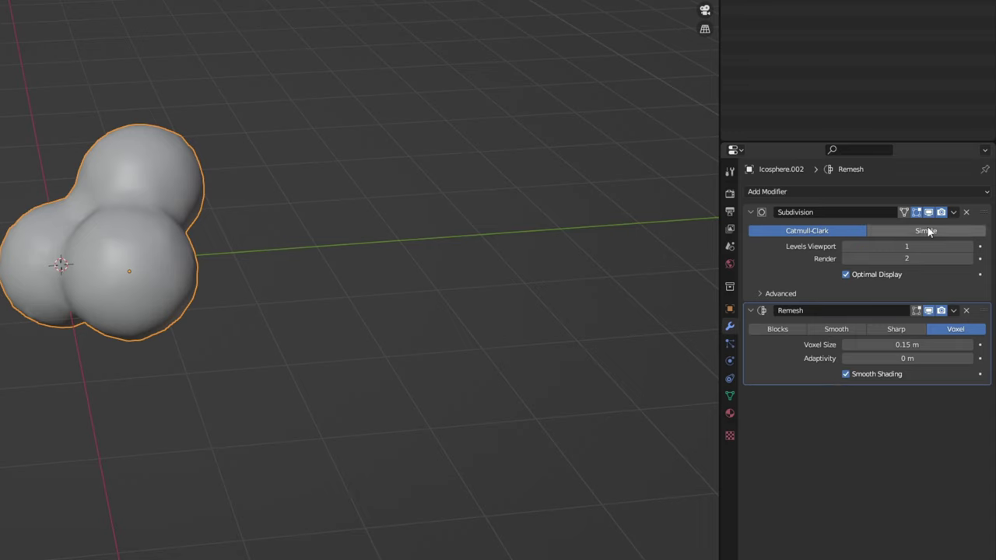
Step: Apply the Subdivision and Remesh modifiers to the blob
left_click(953, 213)
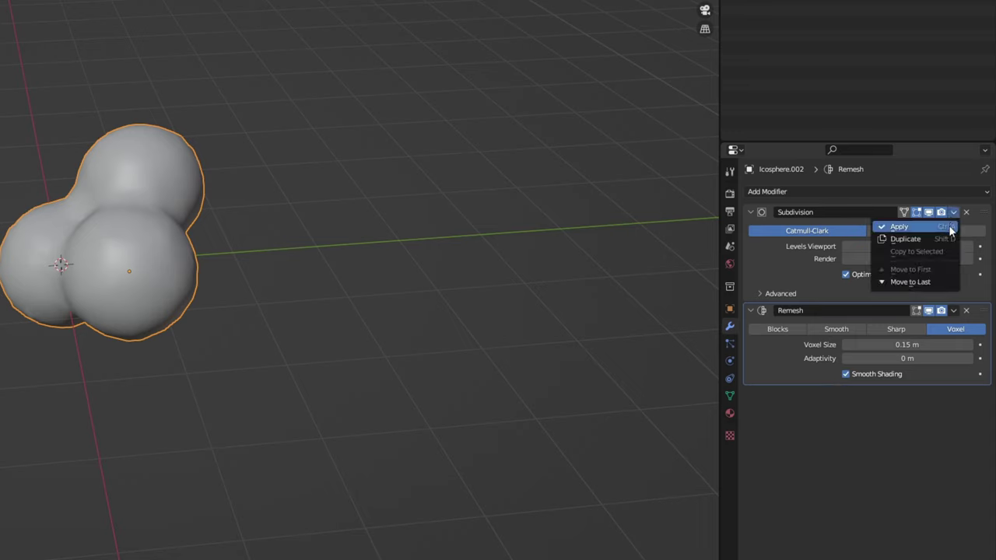
left_click(903, 226)
left_click(952, 215)
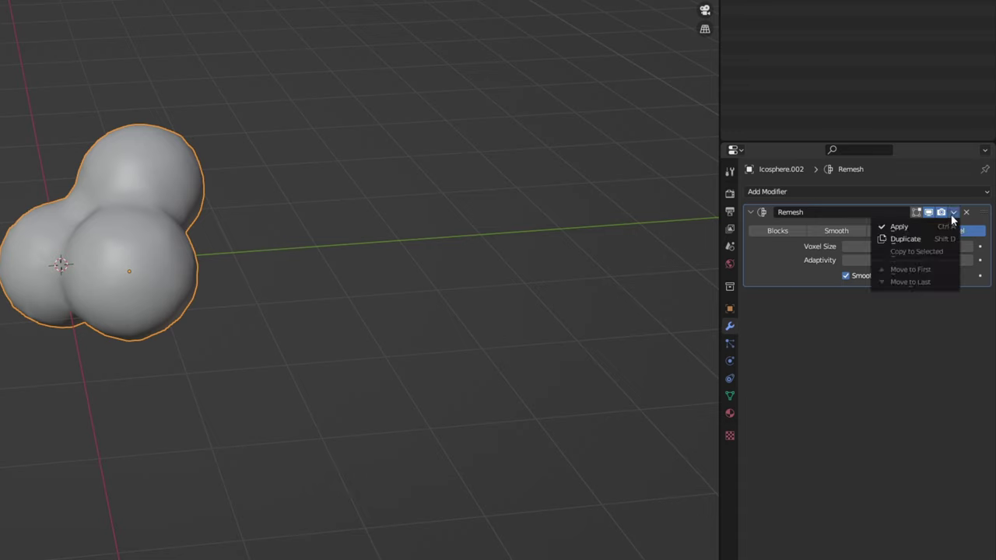
left_click(949, 228)
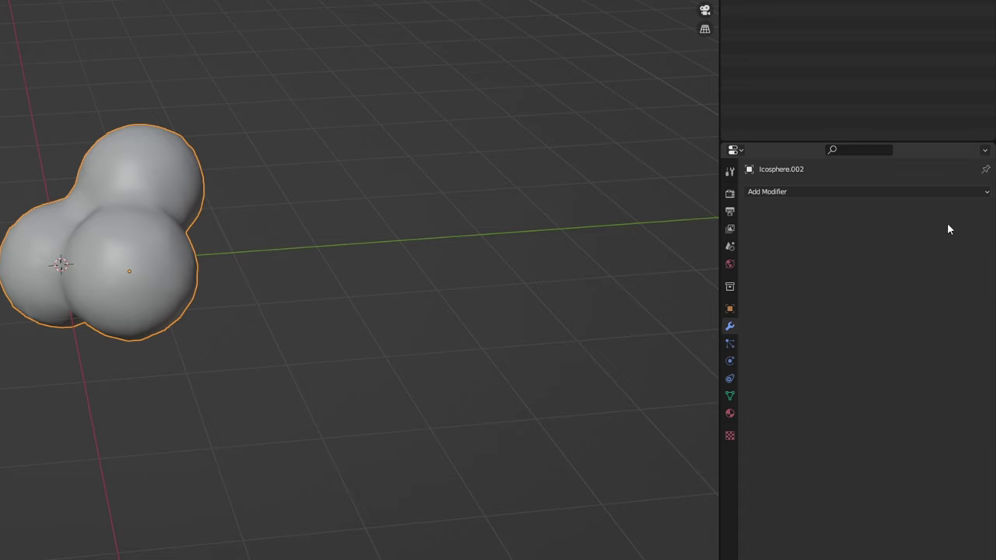
Step: Add a Decimate modifier in Un-Subdivide mode with 2 iterations and apply it
left_click(945, 191)
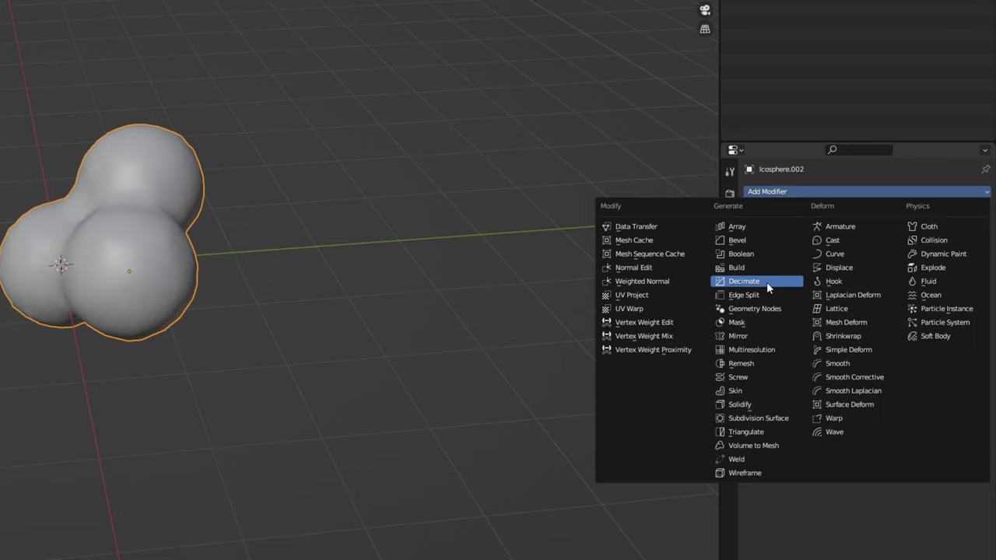
left_click(767, 281)
left_click(872, 230)
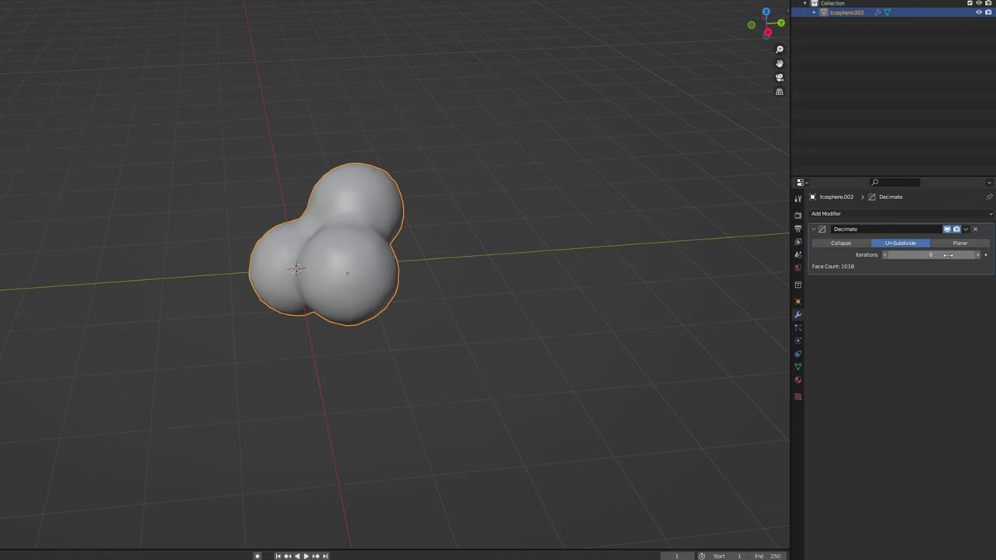
left_click_drag(948, 255, 979, 261)
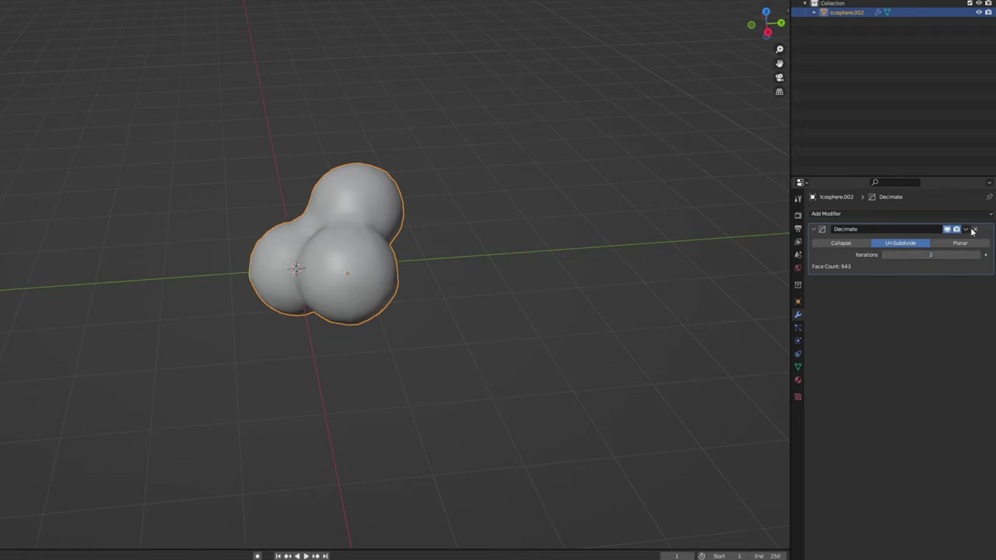
left_click(966, 230)
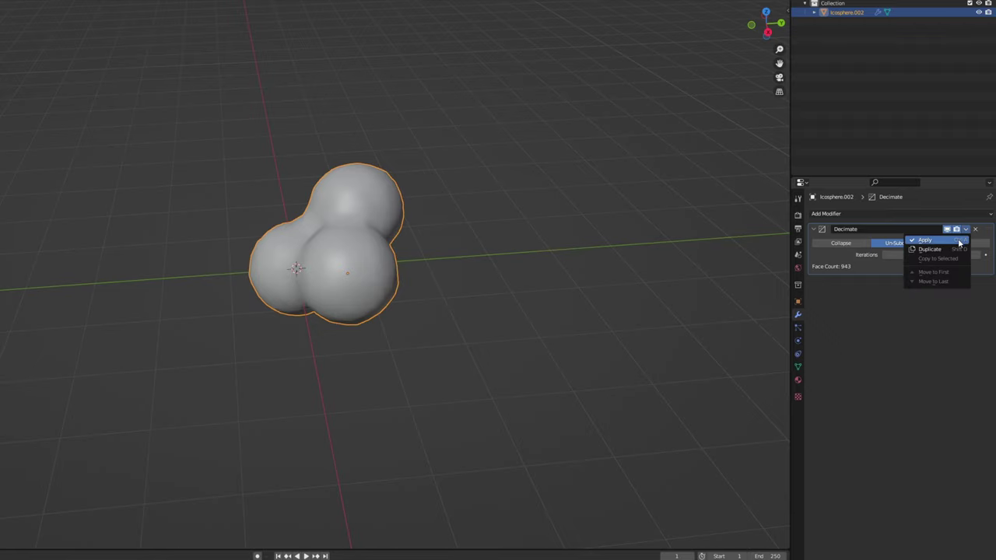
left_click(961, 240)
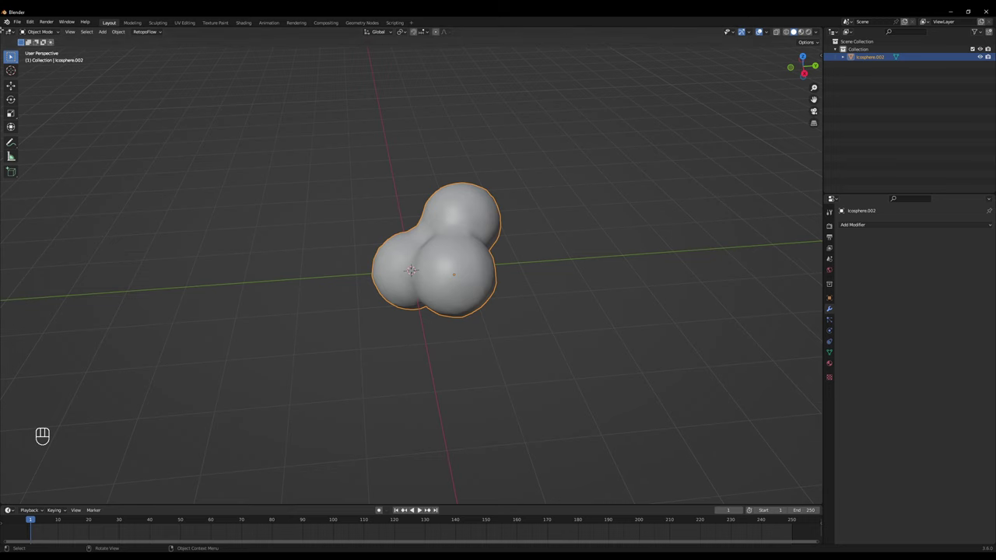
Step: Split off a UV/image editor and sphere-project UVs onto the whole blob
left_click_drag(3, 29, 443, 109)
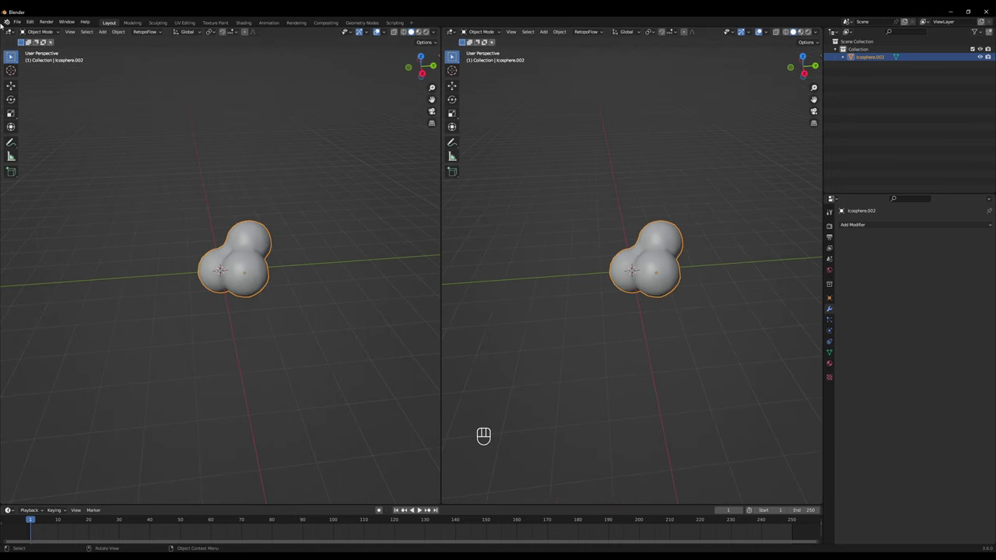
left_click(7, 26)
left_click(29, 74)
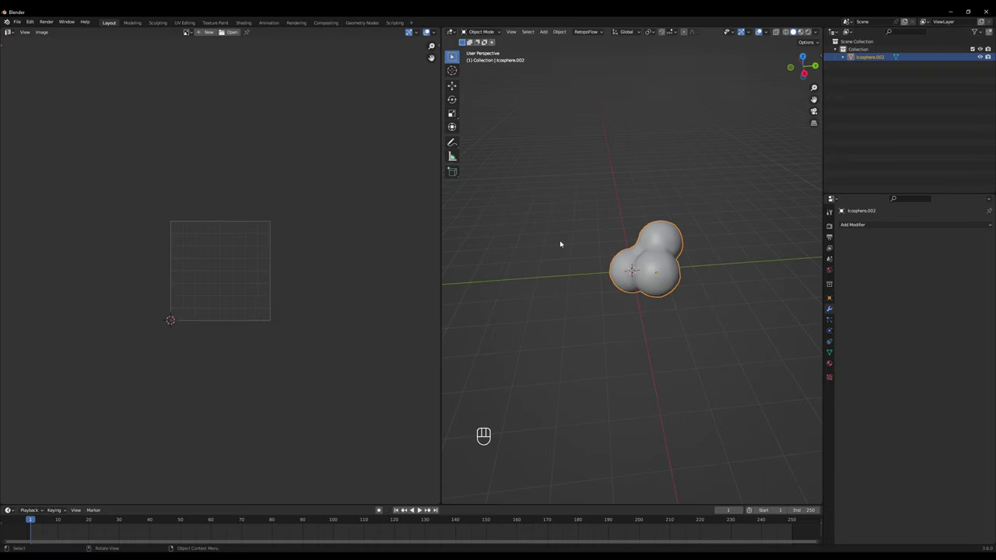
key("Tab")
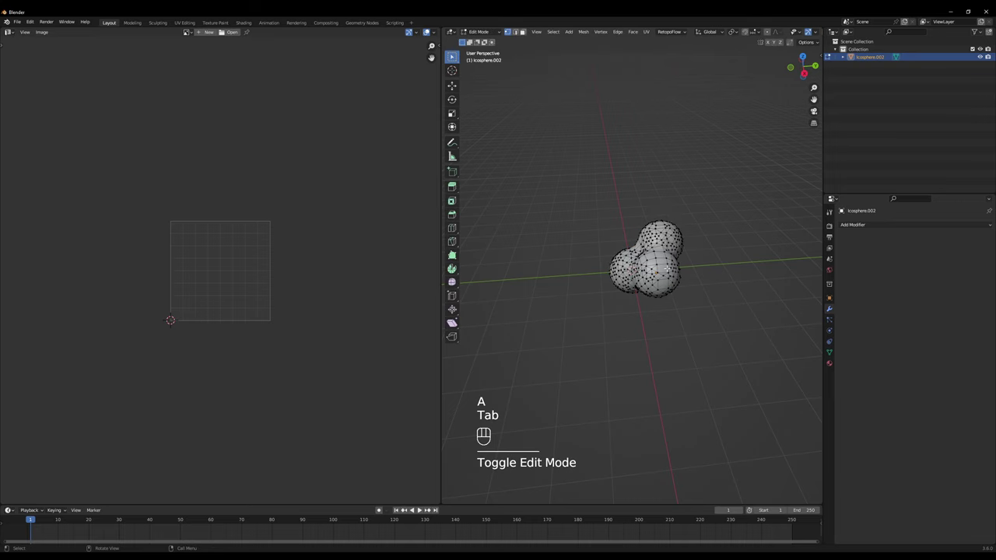
key("a")
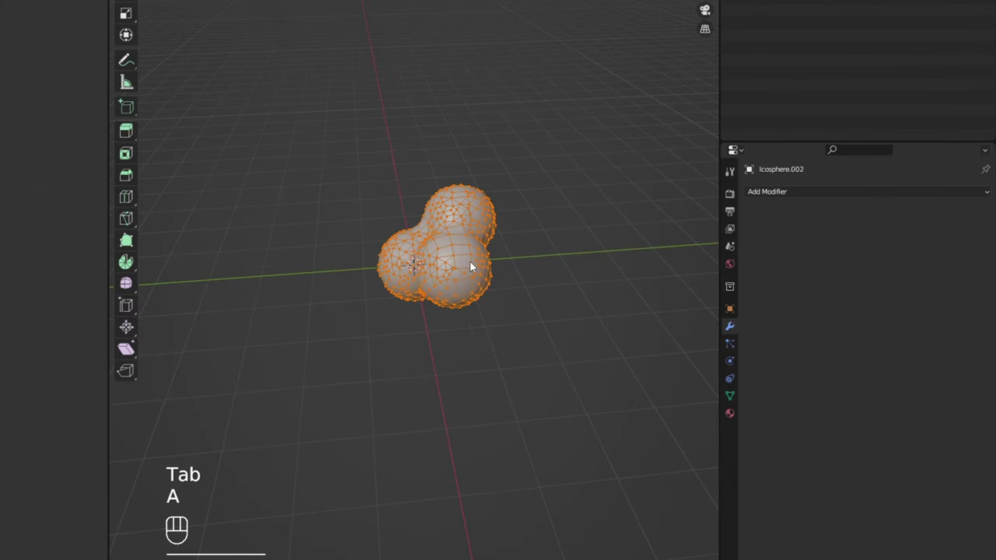
key("u")
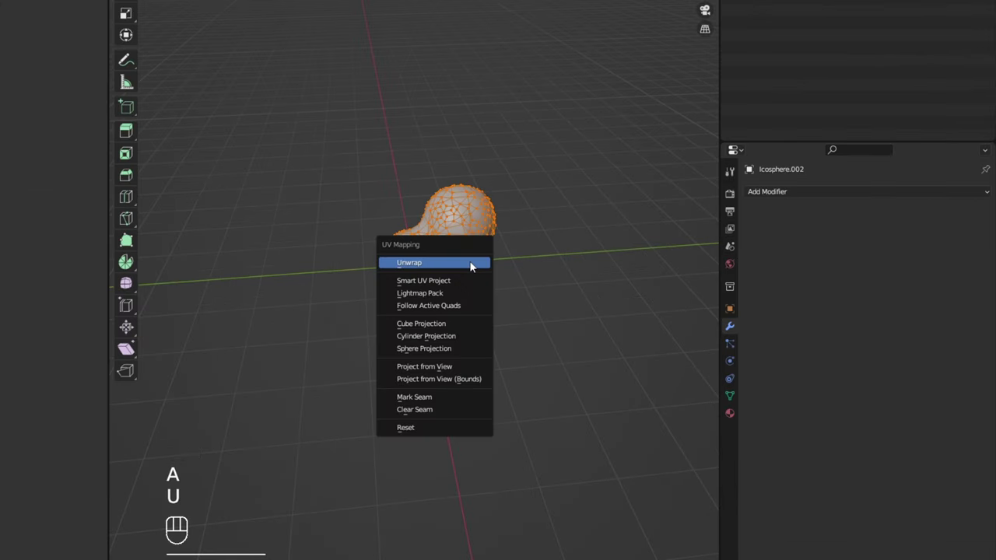
left_click(467, 351)
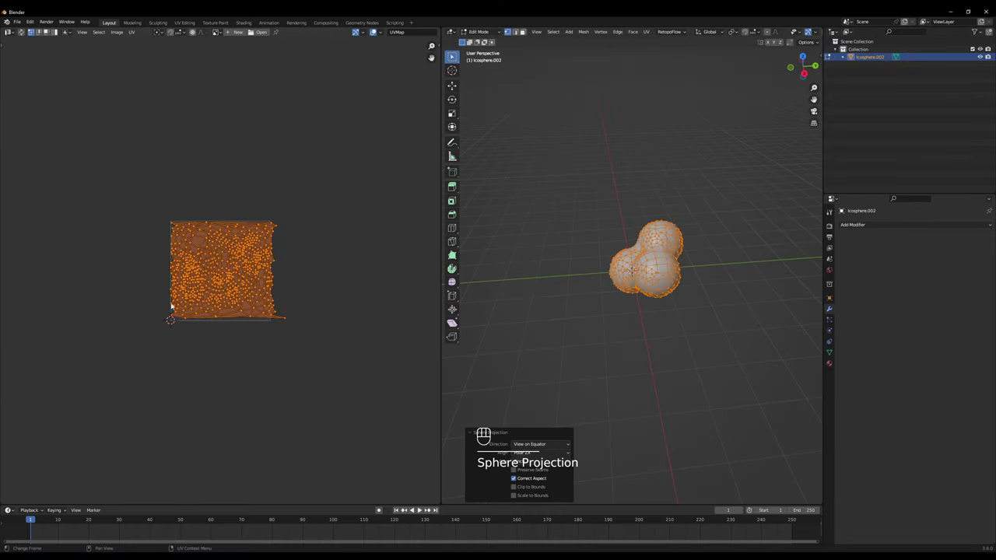
Step: Shrink and reposition the UV island, pulling the stray bottom-right spike vertex inward
scroll(173, 303, "up", 5)
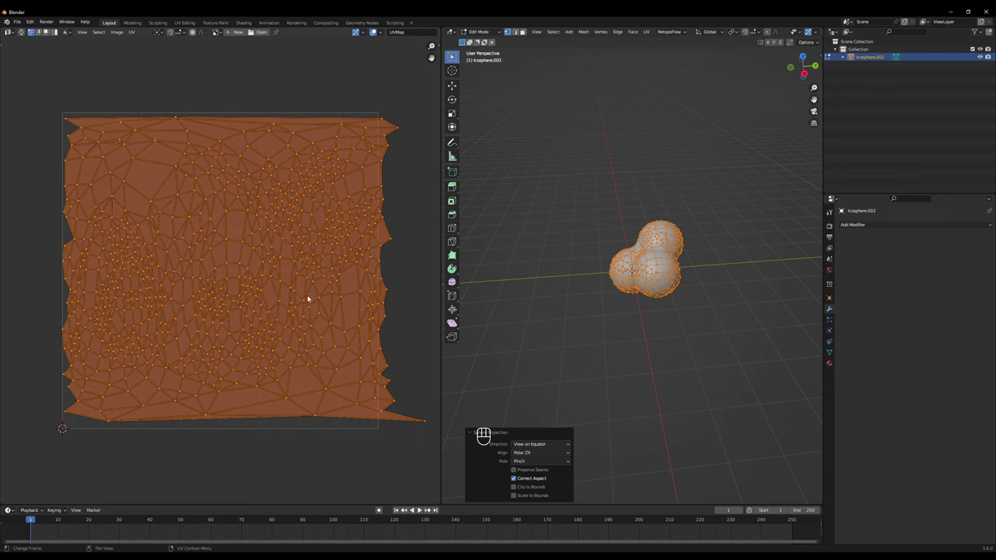
key("s")
left_click(302, 299)
key("g")
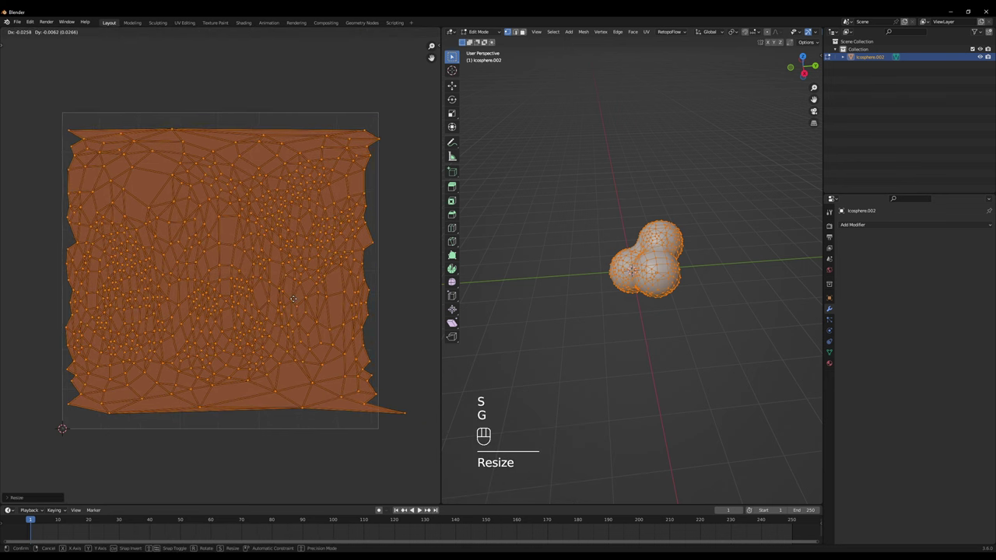
left_click(291, 305)
left_click(404, 416)
key("g")
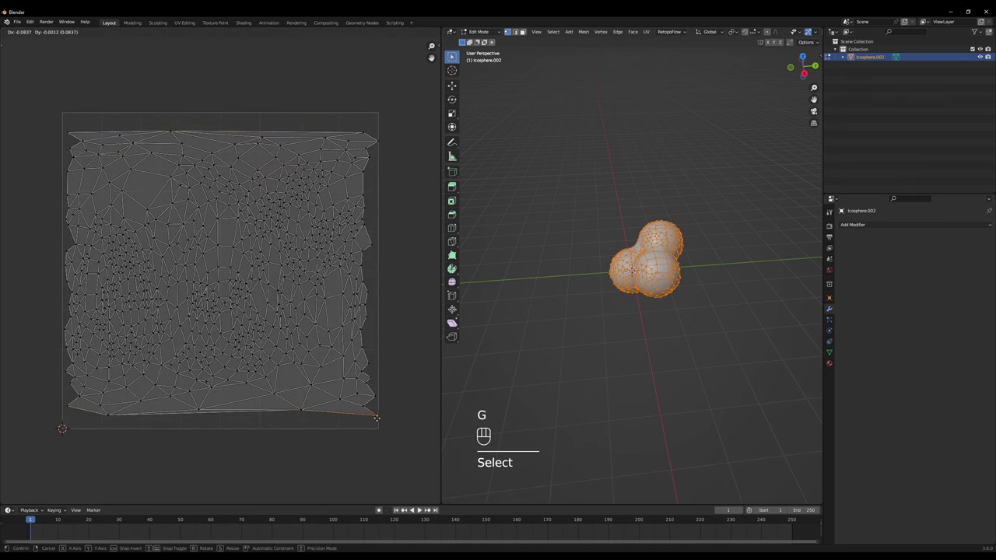
left_click(377, 418)
Step: Stretch the whole UV island vertically to fill the square, then return to Object Mode
left_click(377, 146)
key("g")
right_click(333, 195)
key("a")
key("s")
key("y")
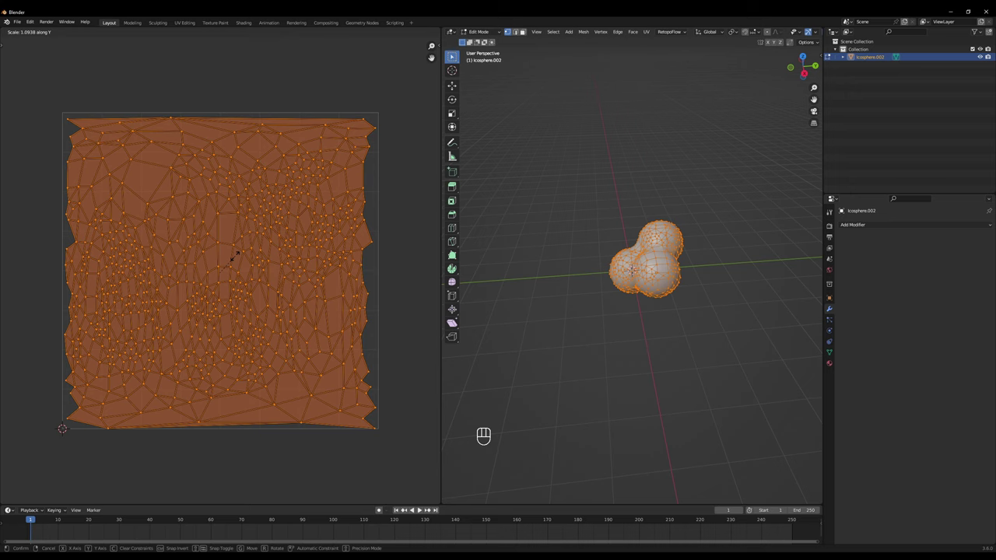
left_click(235, 257)
key("Tab")
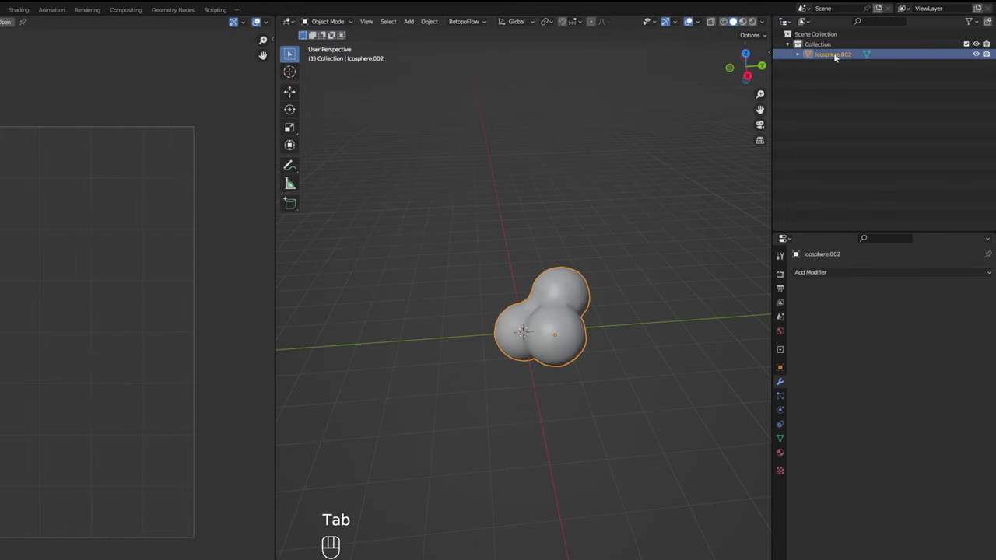
Step: Rename the Icosphere.002 object to Smoke01
double_click(833, 54)
type("Smoke01")
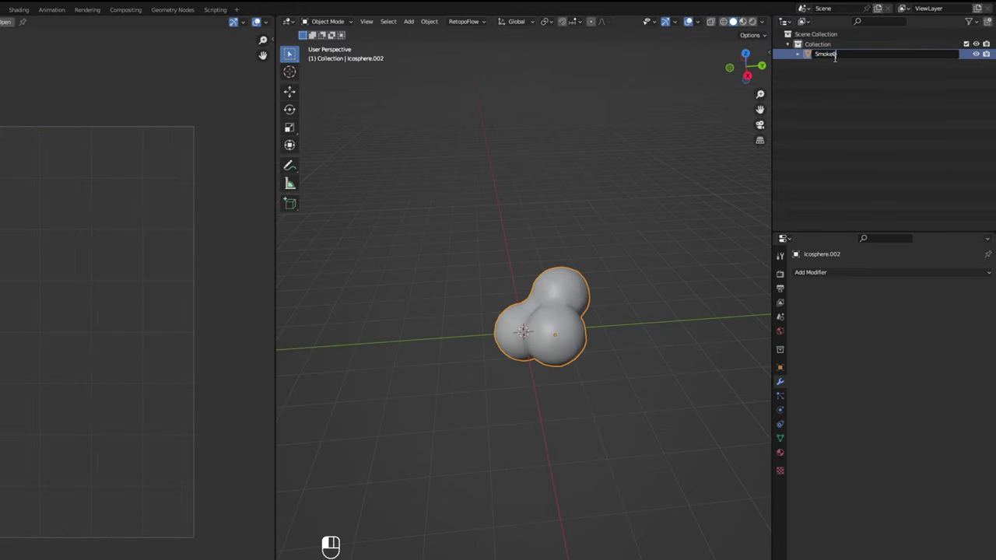
key("Return")
Step: Export only the selected object as SM_Smoke01.fbx
left_click(400, 200)
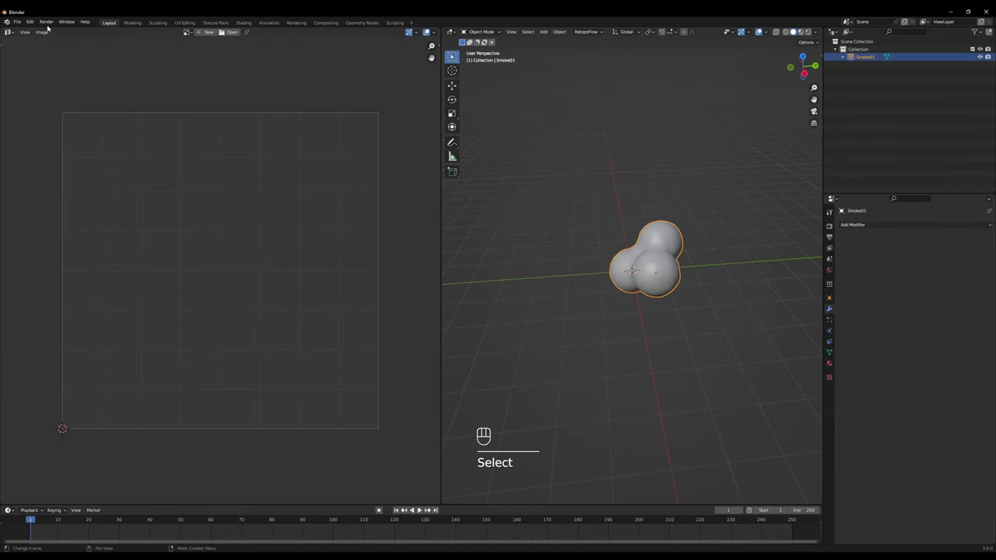
left_click(16, 21)
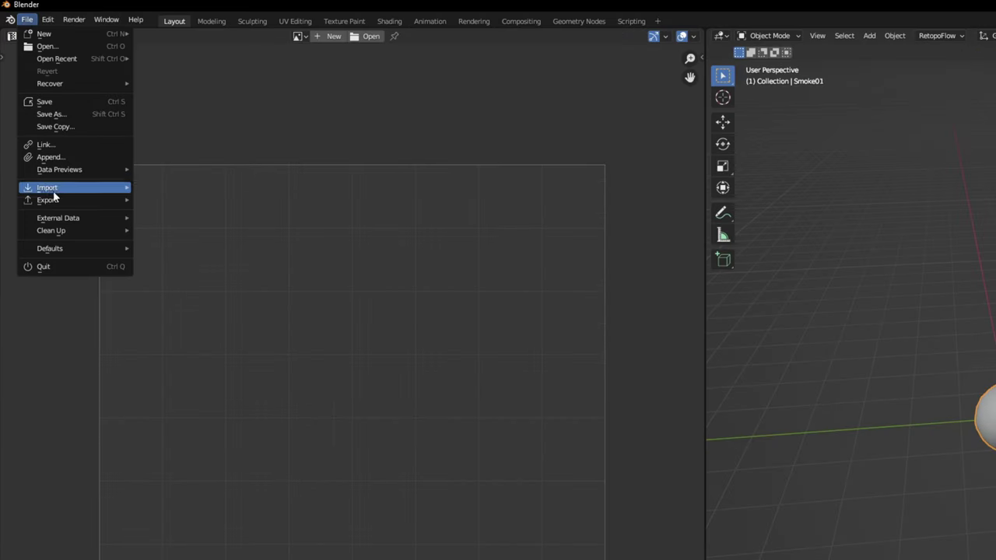
mouse_move(54, 200)
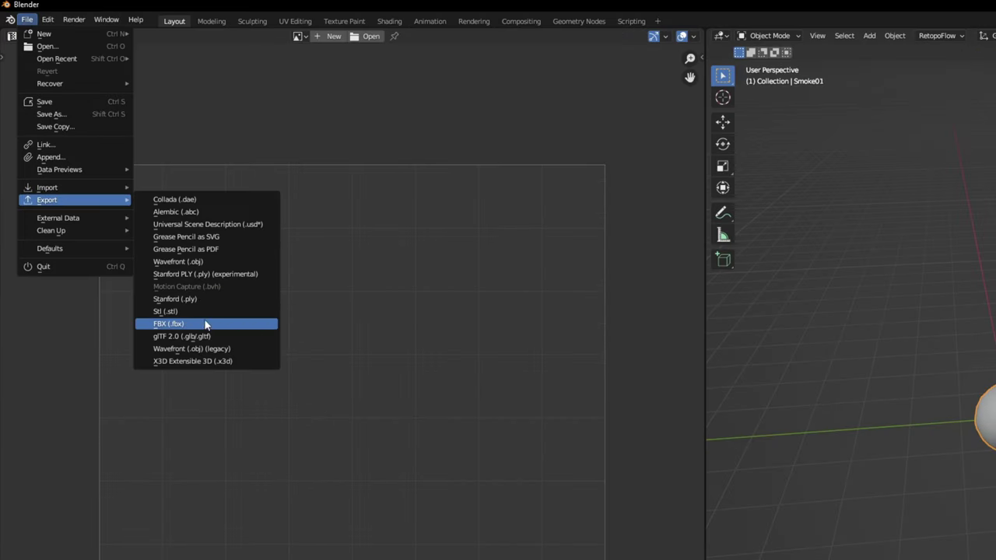
left_click(205, 324)
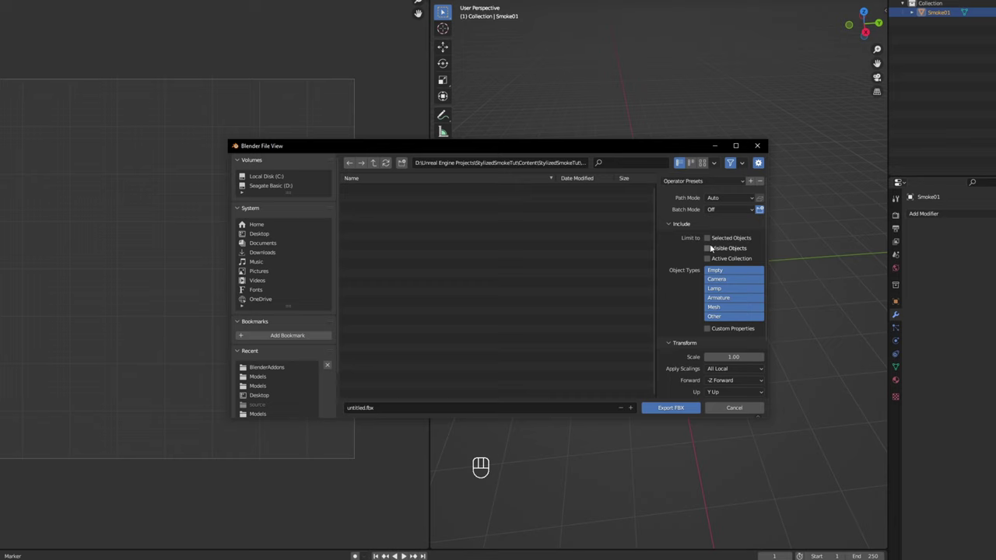
left_click(707, 238)
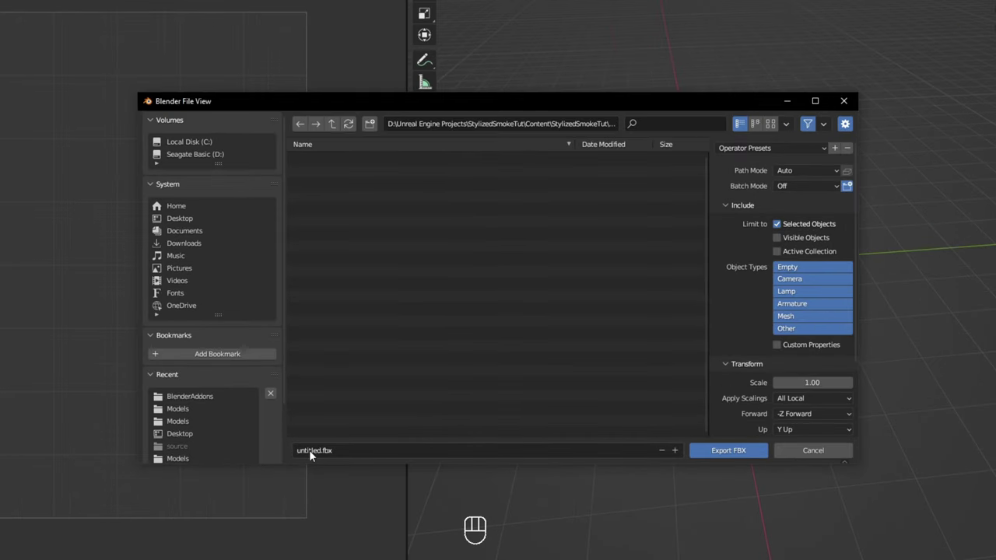
left_click(309, 450)
type("SM_Smoke01")
left_click(728, 450)
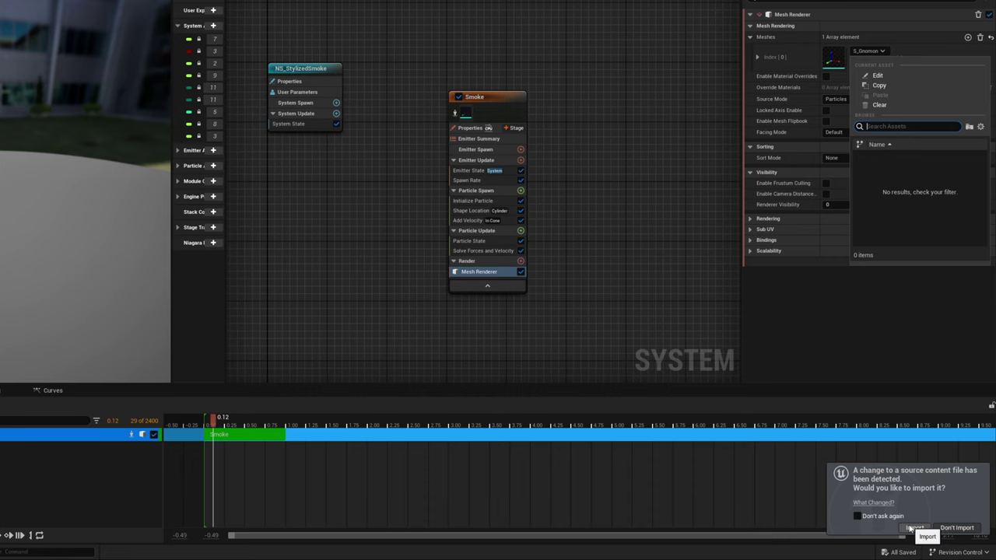
Step: Reimport the changed SM_Smoke01 source with Import All and dismiss the warnings log
left_click(914, 529)
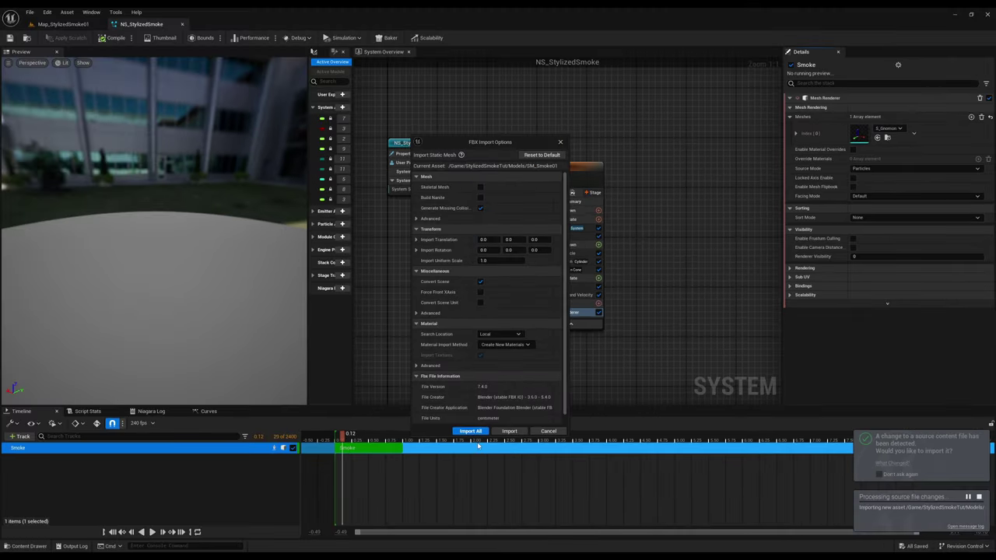
left_click(478, 432)
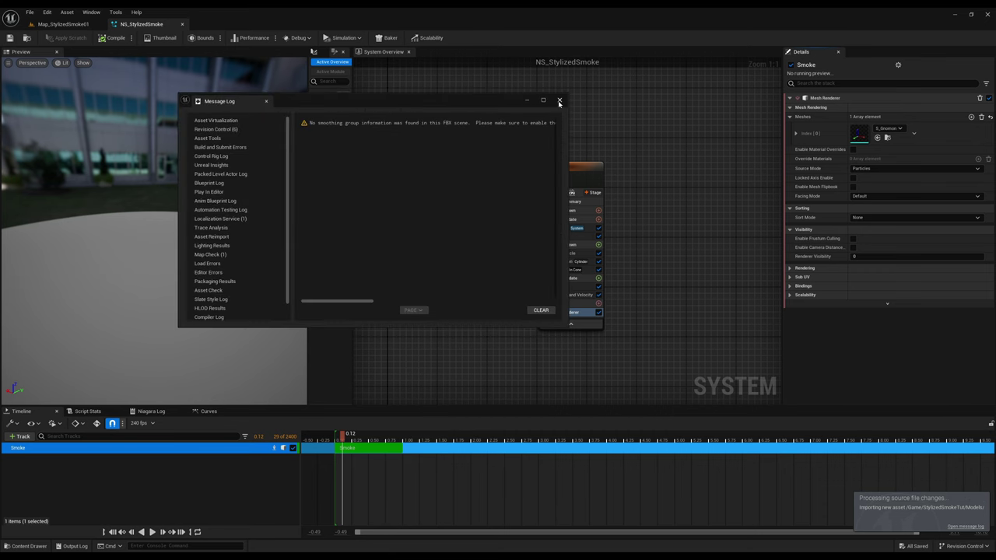
left_click(560, 101)
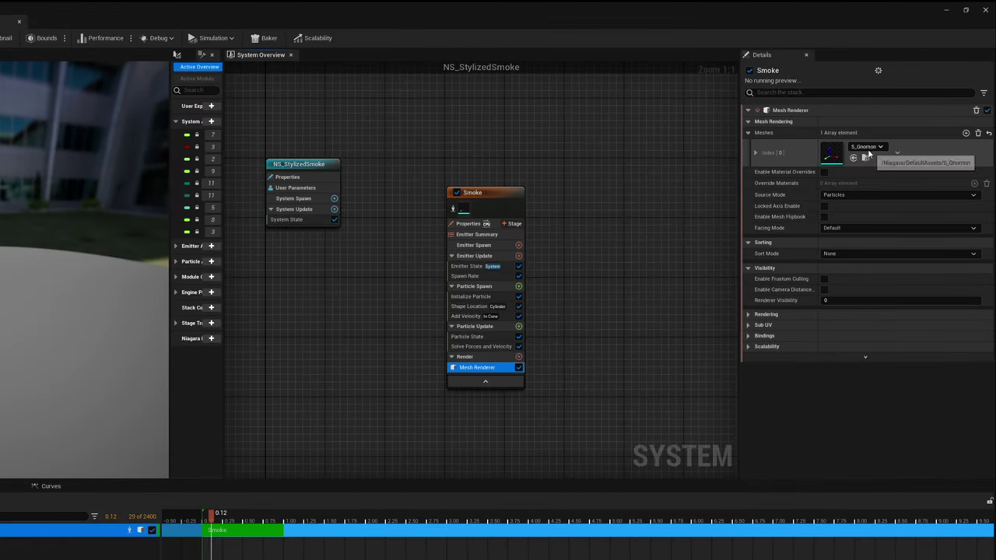
Step: Set the Mesh Renderer's mesh to SM_Smoke01 and orbit the preview to check the smoke
left_click(868, 147)
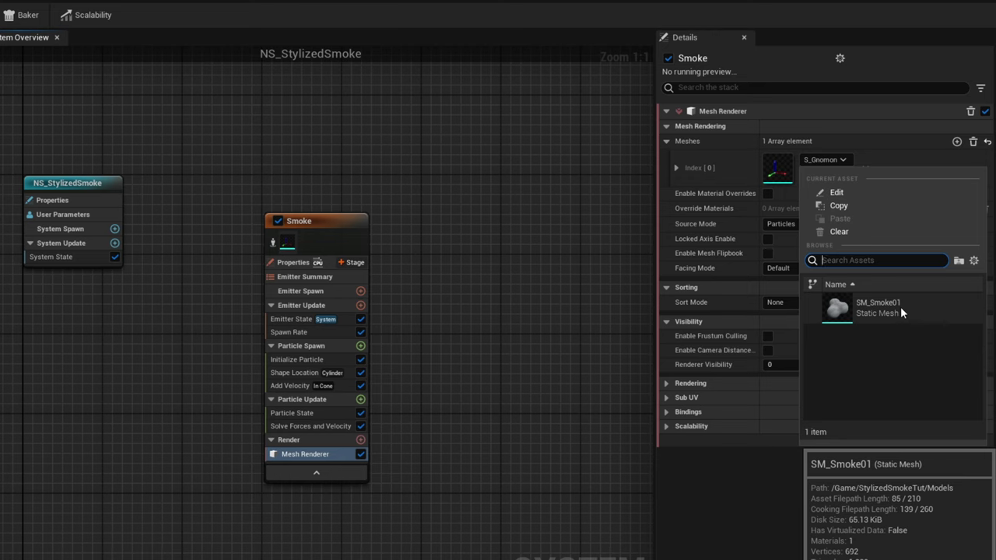
left_click(901, 306)
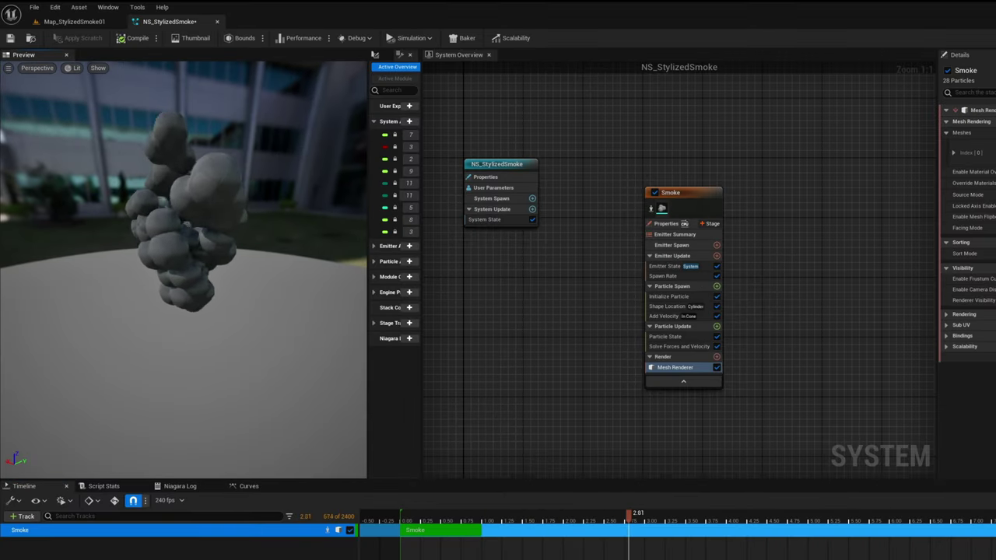
mouse_move(273, 414)
left_mouse_down()
mouse_move(226, 414)
mouse_move(264, 414)
left_mouse_up()
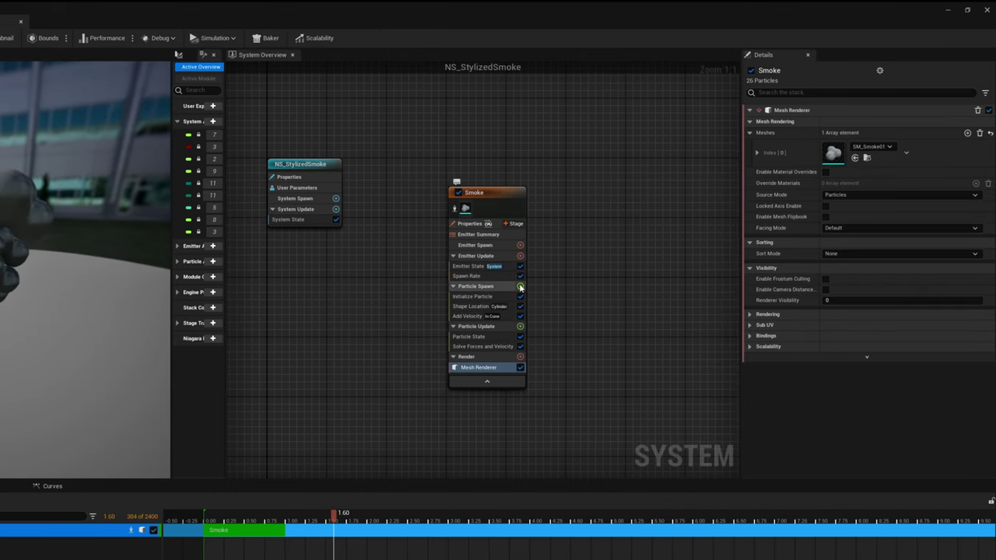
Step: Add an Initial Mesh Orientation module to Particle Spawn, keeping Mesh Orientation Mode at Random
left_click(521, 287)
type("init")
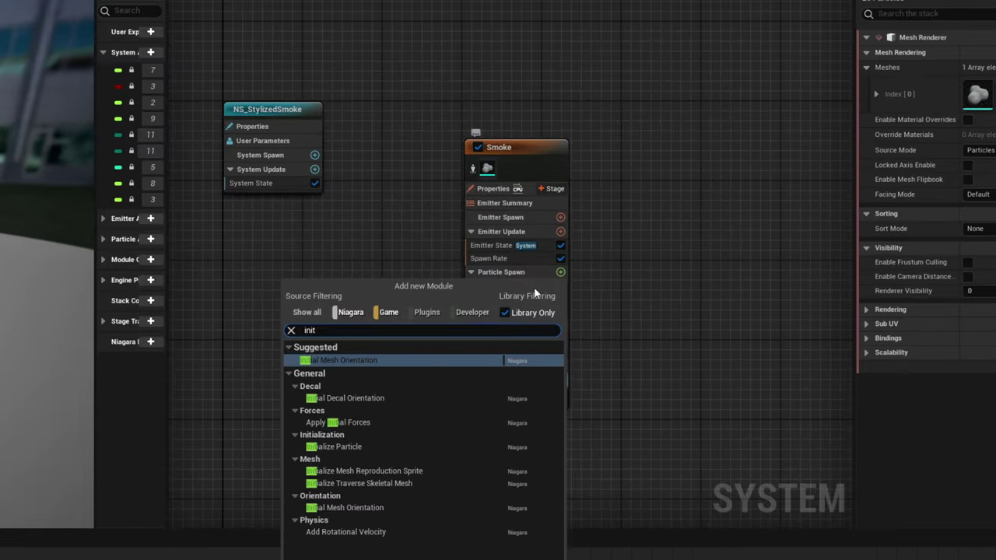
left_click(417, 353)
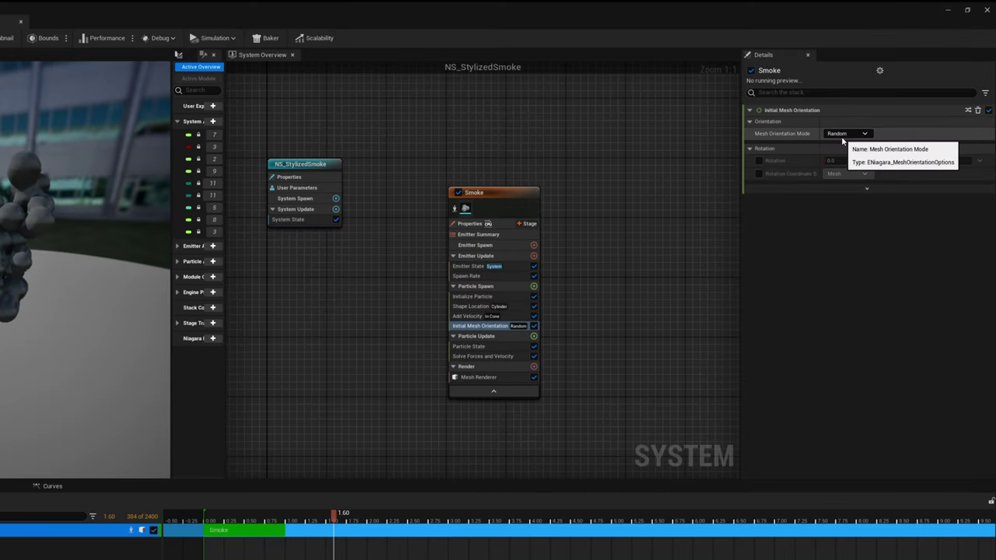
Step: Add Scale Mesh Size to Particle Update, with Scale Factor as Vector from Float driven by a Float Curve
left_click(534, 336)
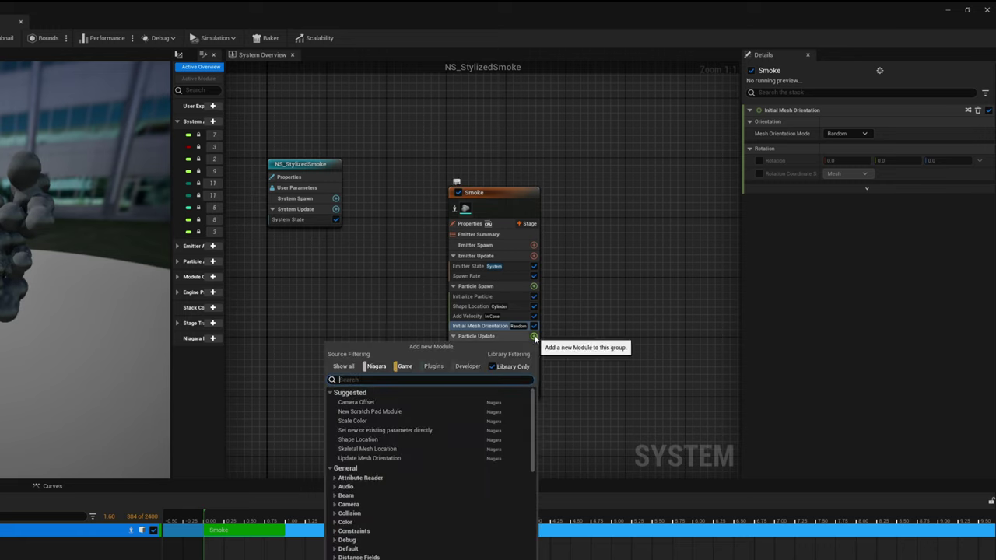
type("scale mes")
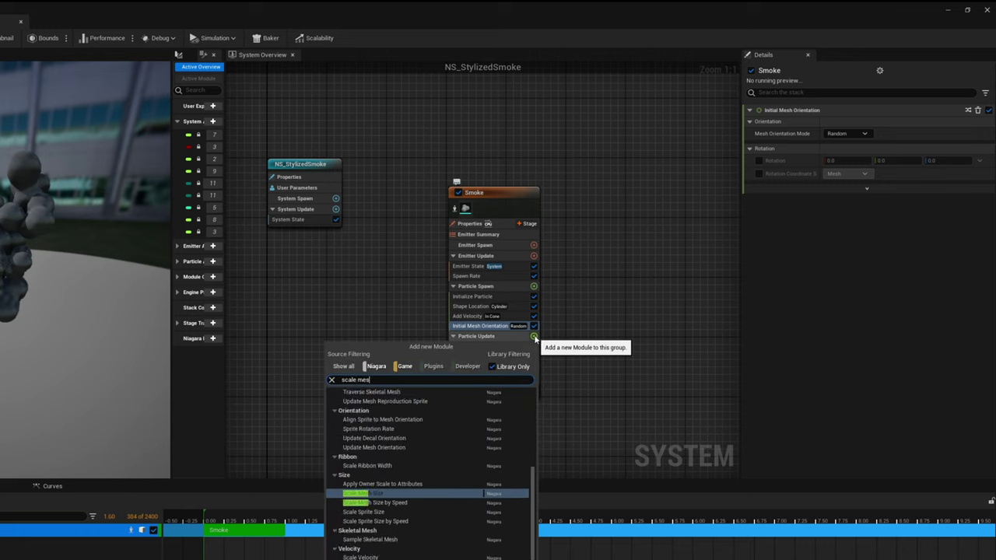
key("Return")
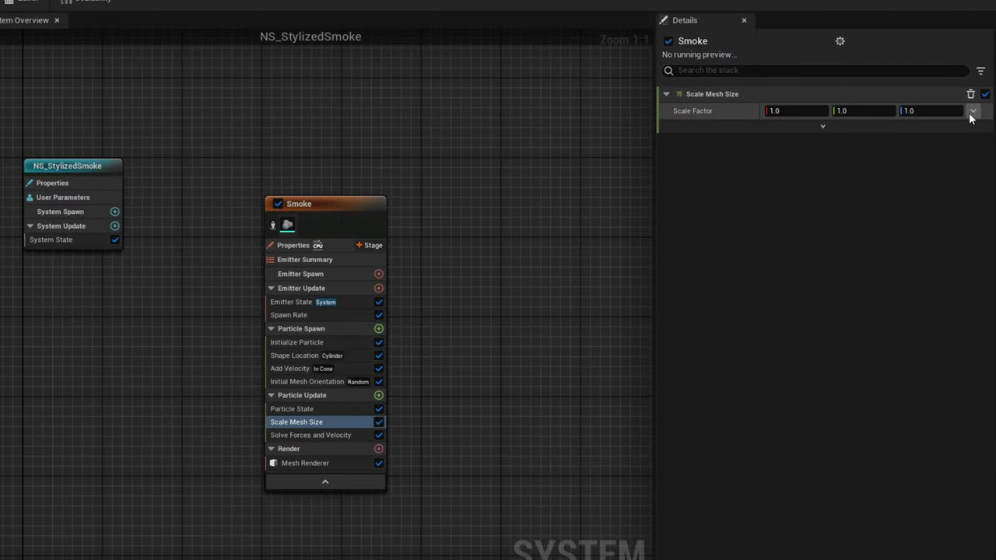
left_click(972, 112)
type("flo")
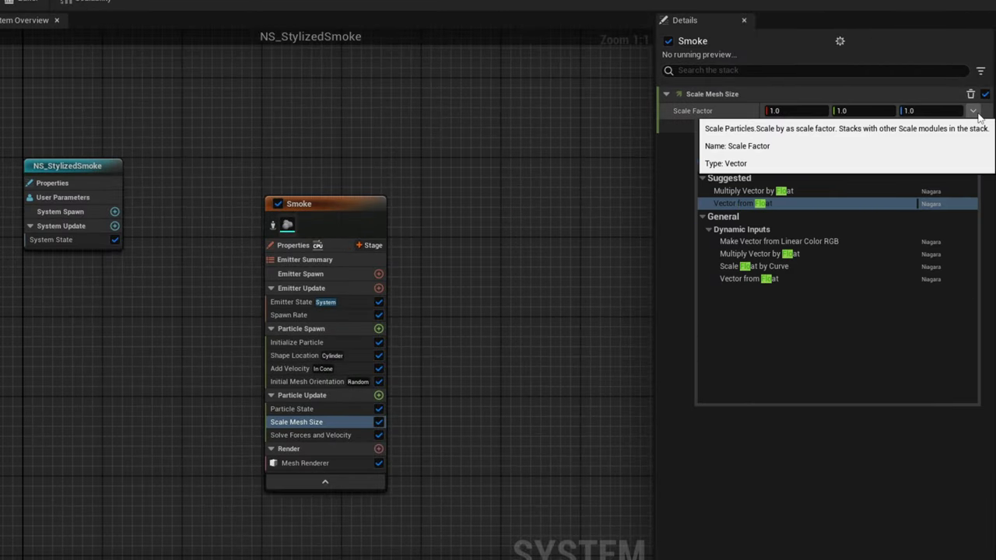
key("Return")
left_click(973, 129)
type("curve")
key("Return")
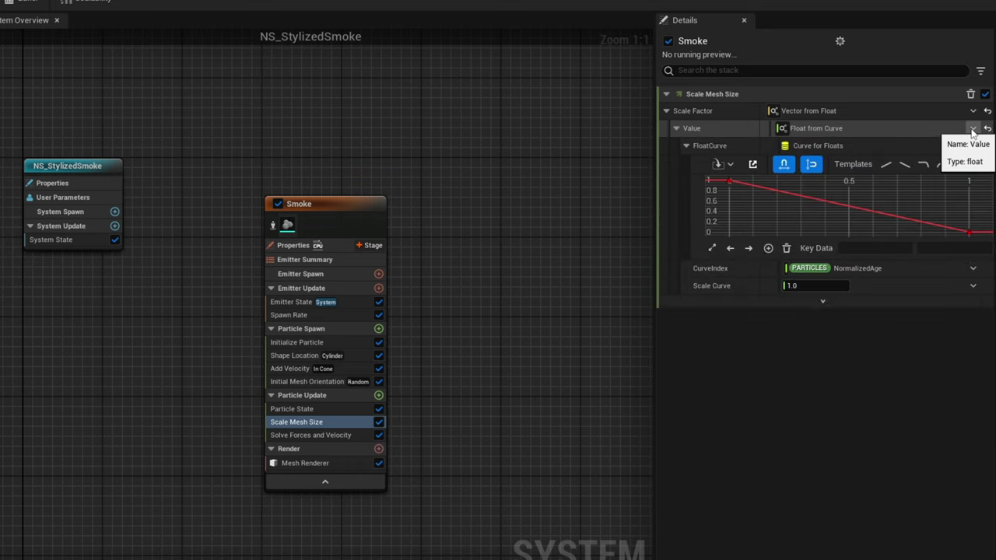
Step: Set the curve keys to 0.1 and 1.5 with Auto tangents, adding a middle key near 0.2, 0.58
left_click(730, 181)
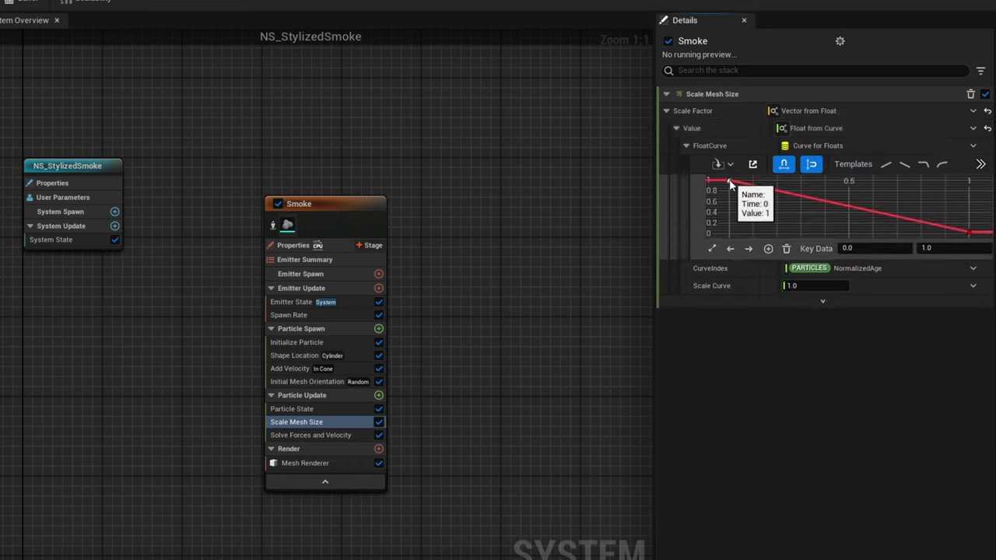
left_click(934, 248)
type(".1")
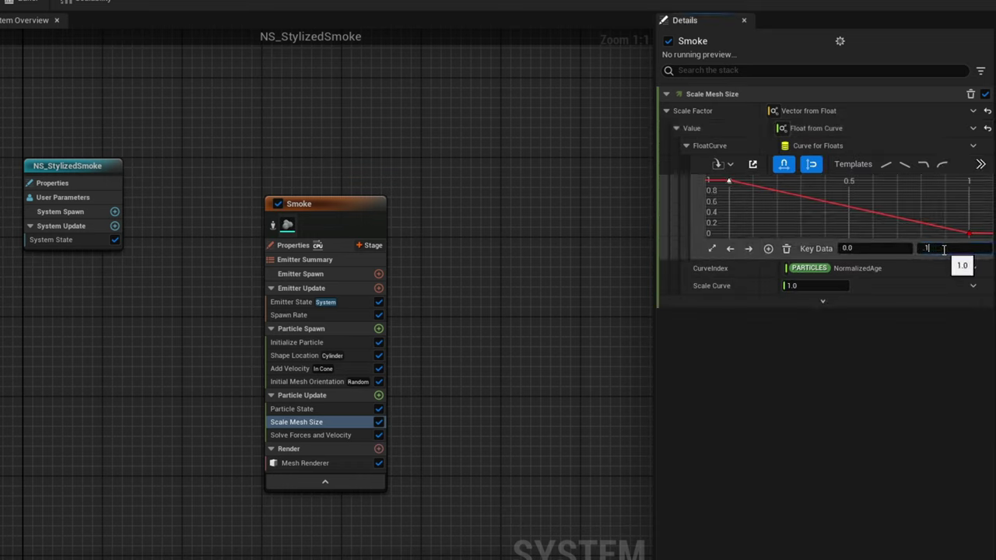
key("Return")
left_click(969, 234)
left_click(965, 248)
type("1.5")
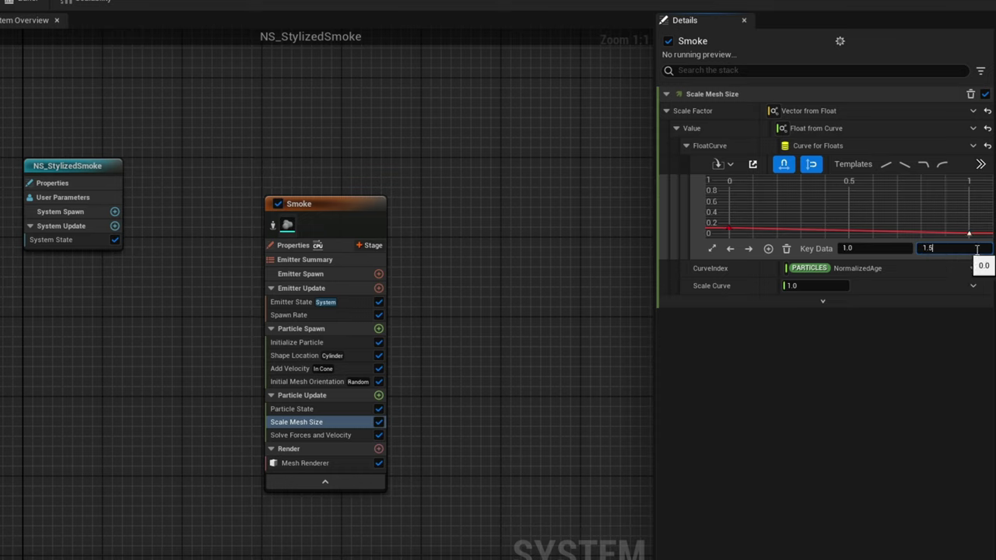
key("Return")
right_click(966, 196)
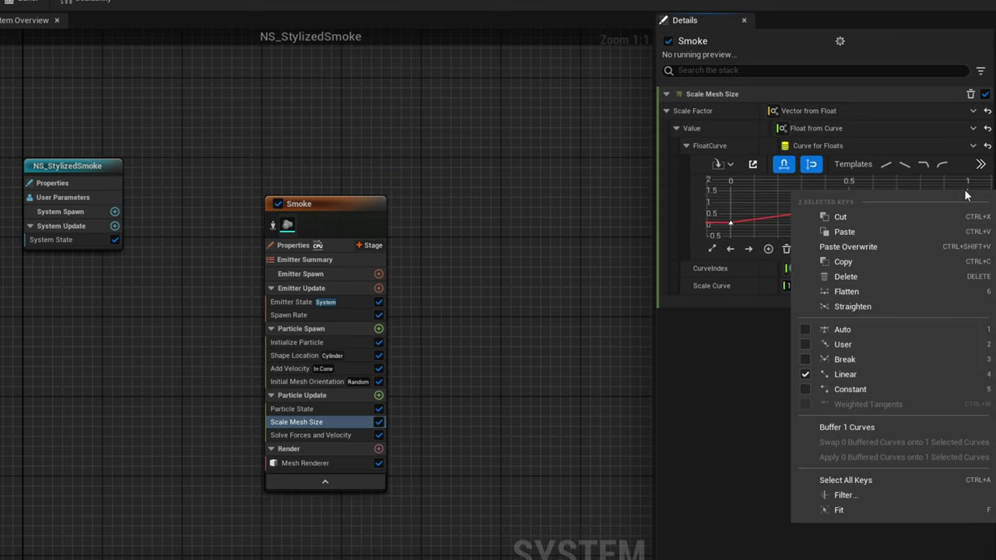
left_click(884, 331)
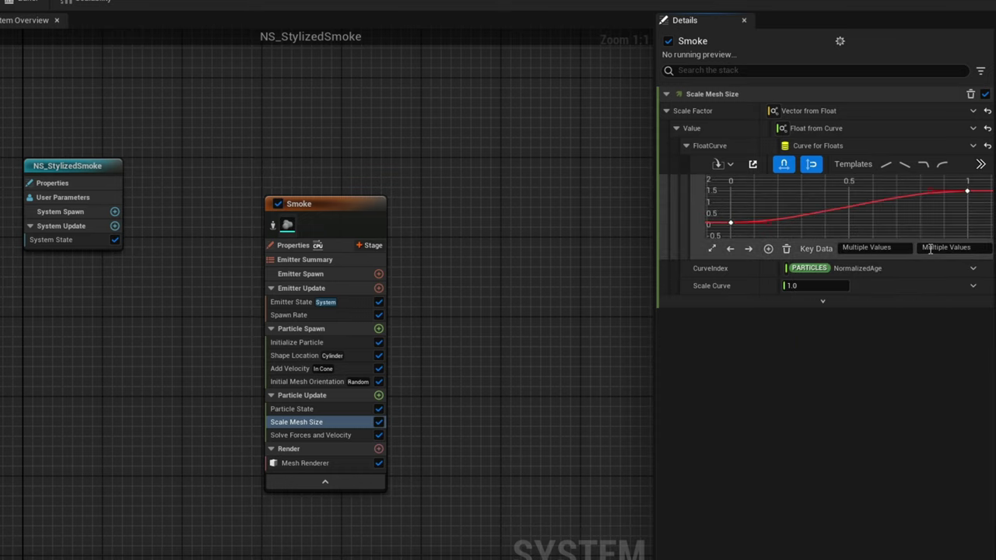
double_click(756, 221)
left_click_drag(756, 221, 769, 218)
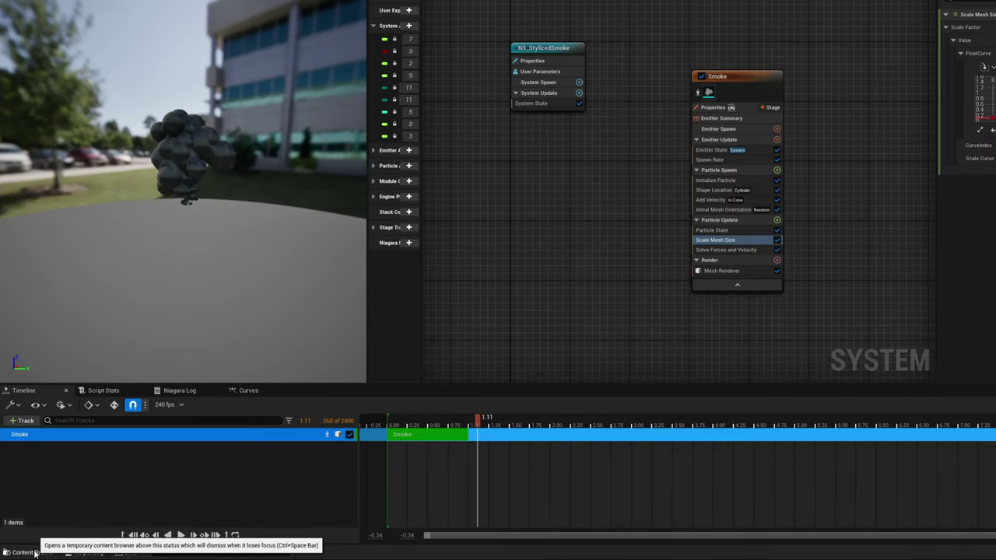
Step: Create a Material named M_Smoke in Materials/Originals and open it in the Material Editor
left_click(25, 546)
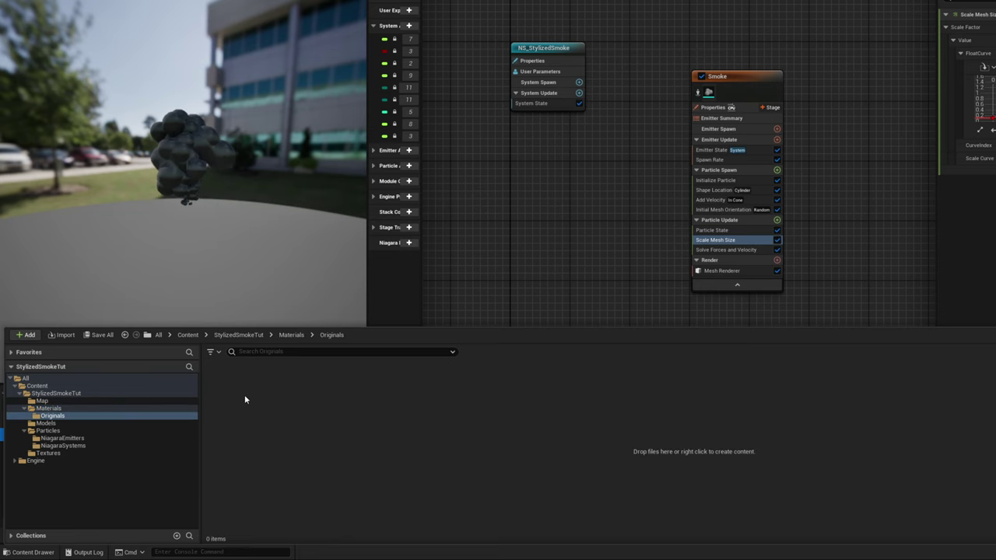
right_click(436, 418)
mouse_move(585, 335)
left_click(645, 339)
type("M_Smoke")
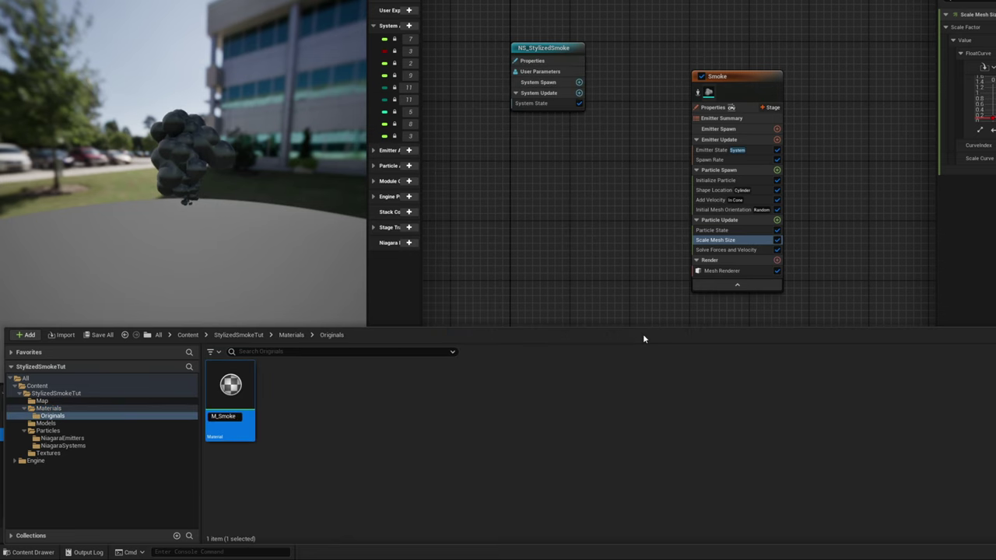
key("Return")
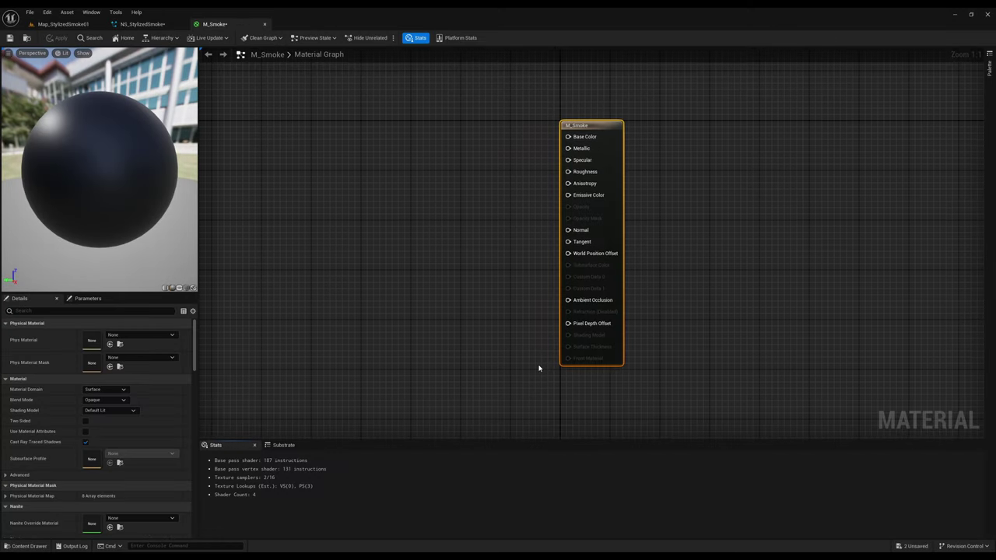
Step: Change M_Smoke's Blend Mode from Opaque to Masked in the Details panel
right_click_drag(377, 292, 579, 302)
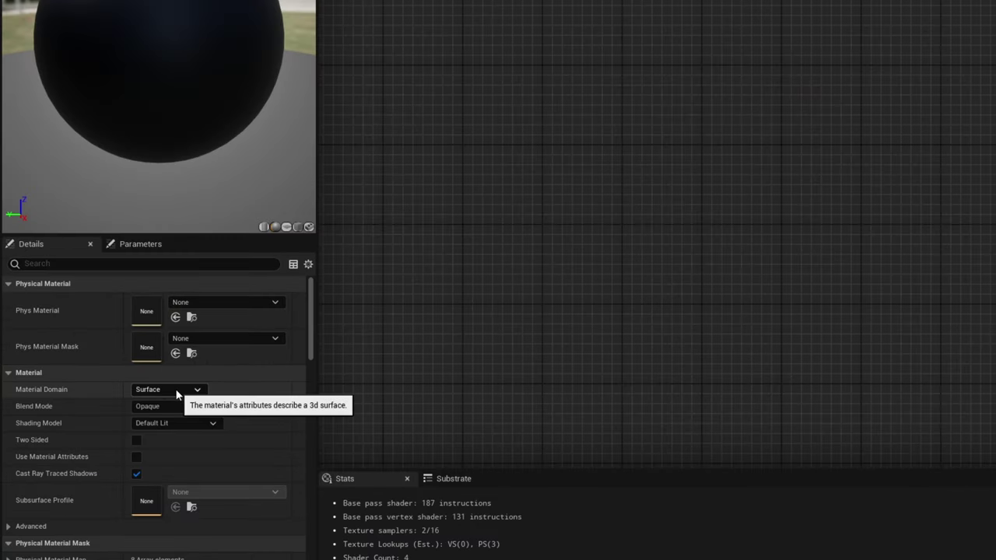
left_click(159, 406)
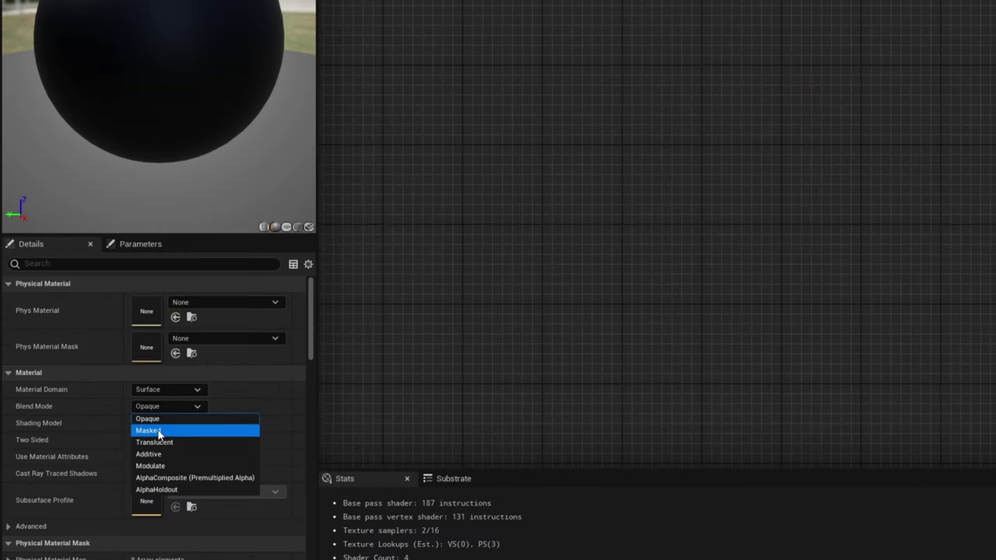
left_click(158, 432)
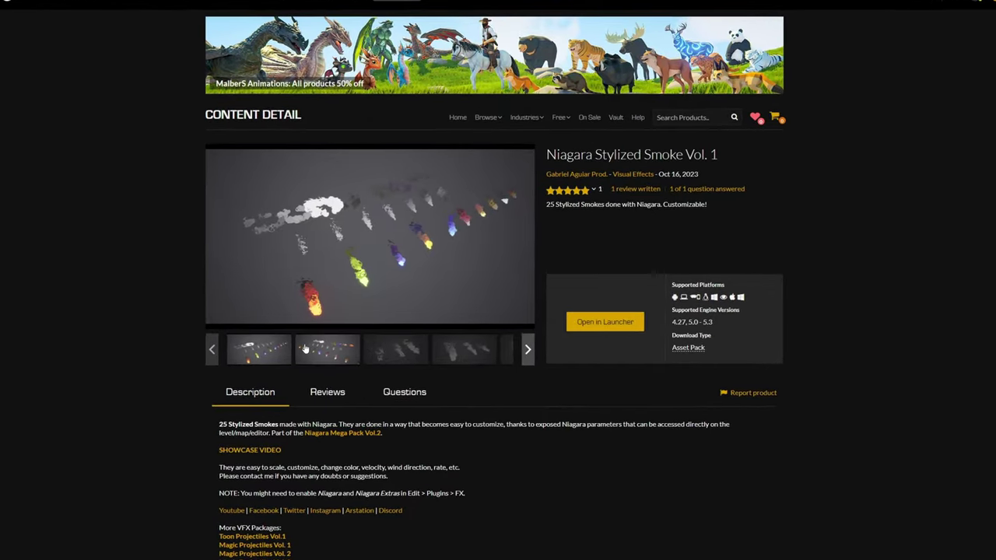
Step: Browse through the next few showcase images of the pack
left_click(528, 350)
left_click(529, 351)
left_click(529, 351)
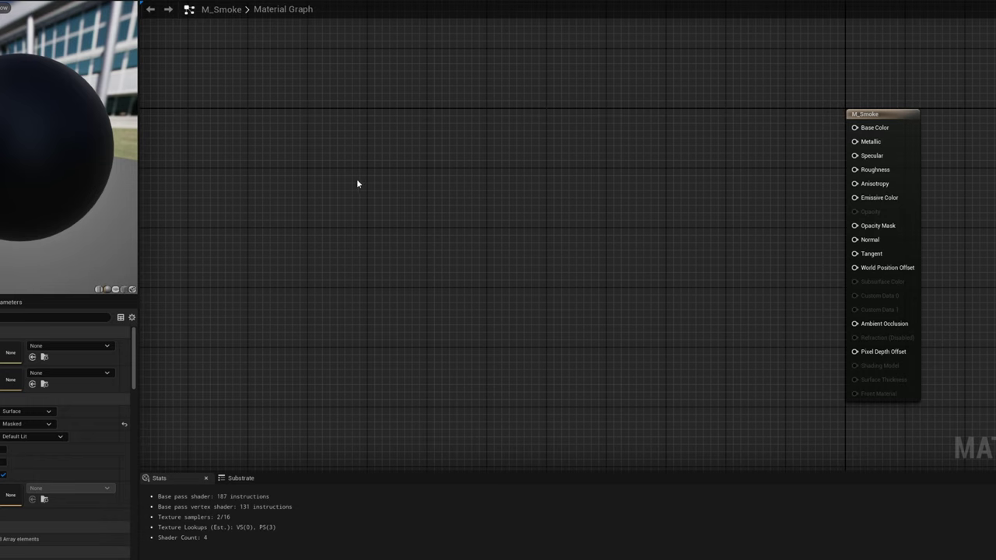
Step: Add a TextureSampleParameter2D named MainTex and feed its RGB into a Power node
right_click(358, 184)
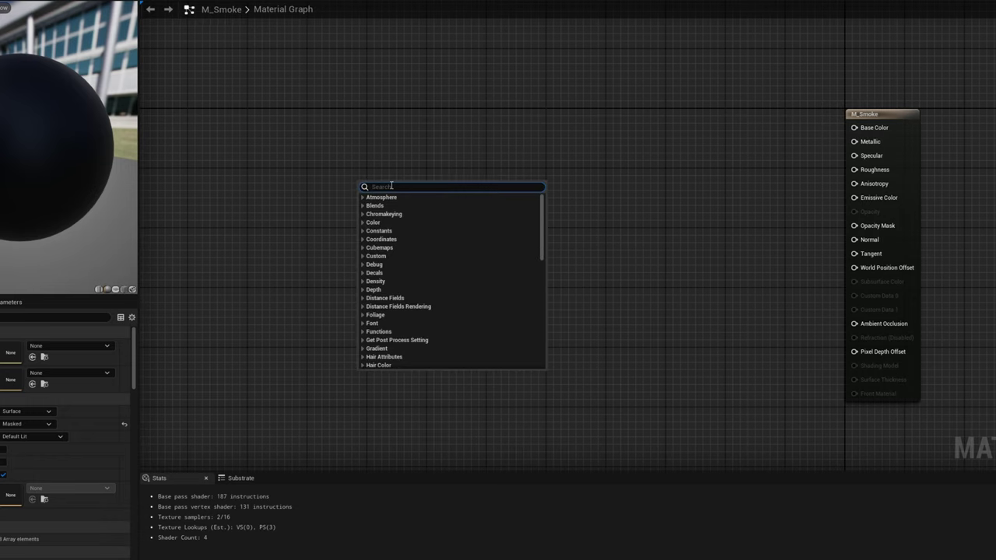
type("parameter2d")
key("Return")
type("MainT")
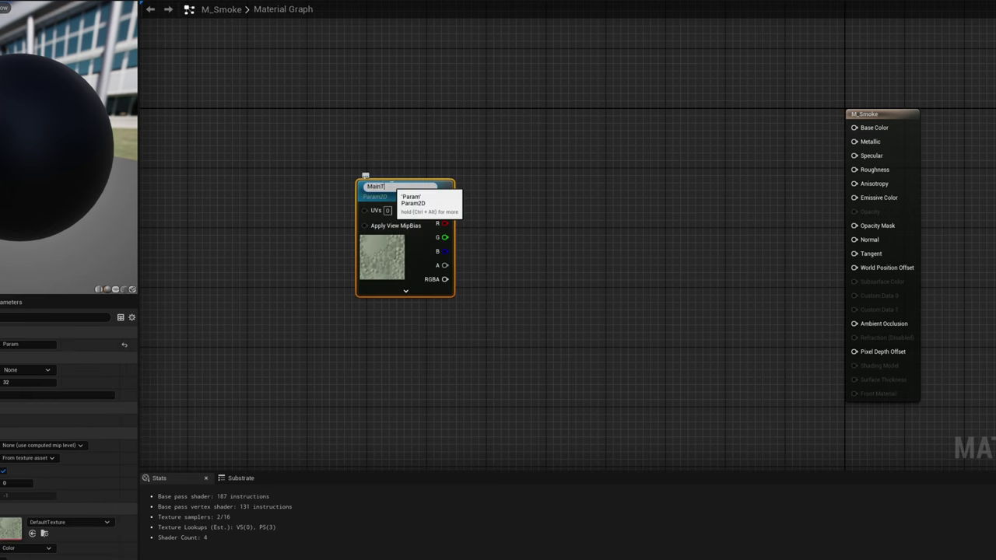
type("ex")
key("Return")
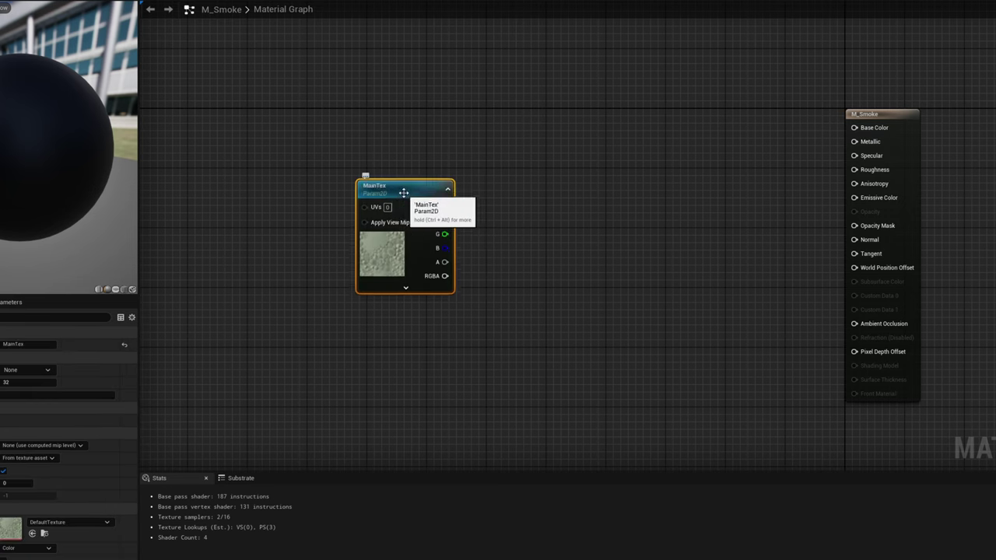
left_click_drag(392, 185, 425, 181)
left_click(505, 207)
left_click_drag(478, 202, 525, 204)
type("power")
key("Return")
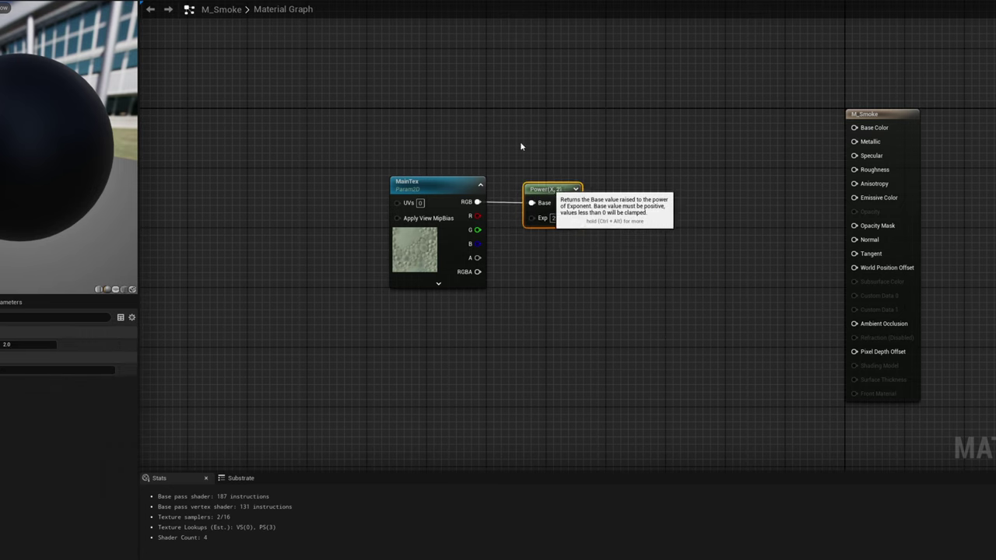
Step: Multiply Particle Color by the Power result and wire the Multiply into Emissive Color
right_click(463, 74)
type("particle")
key("Return")
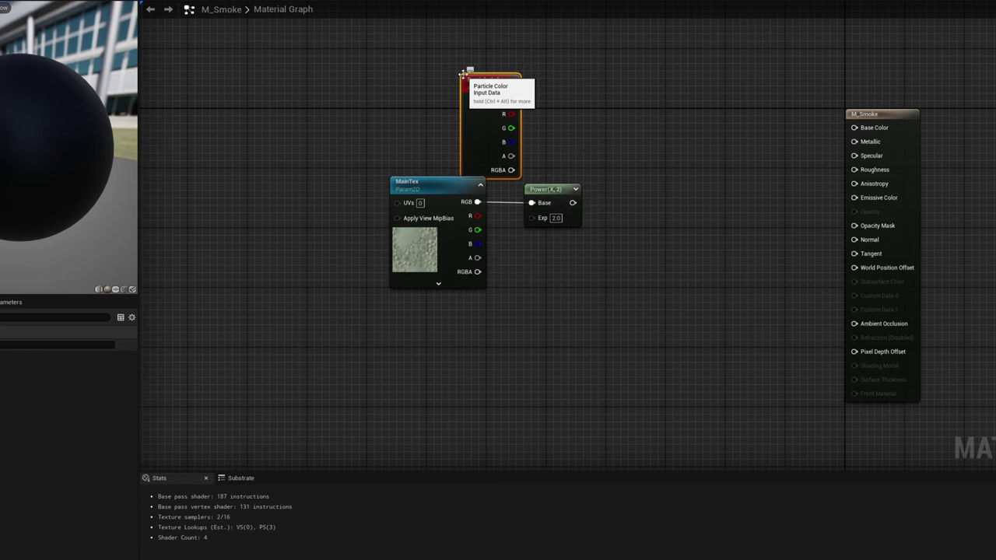
left_click_drag(463, 74, 428, 63)
left_click_drag(477, 90, 674, 179)
type("multi")
key("Return")
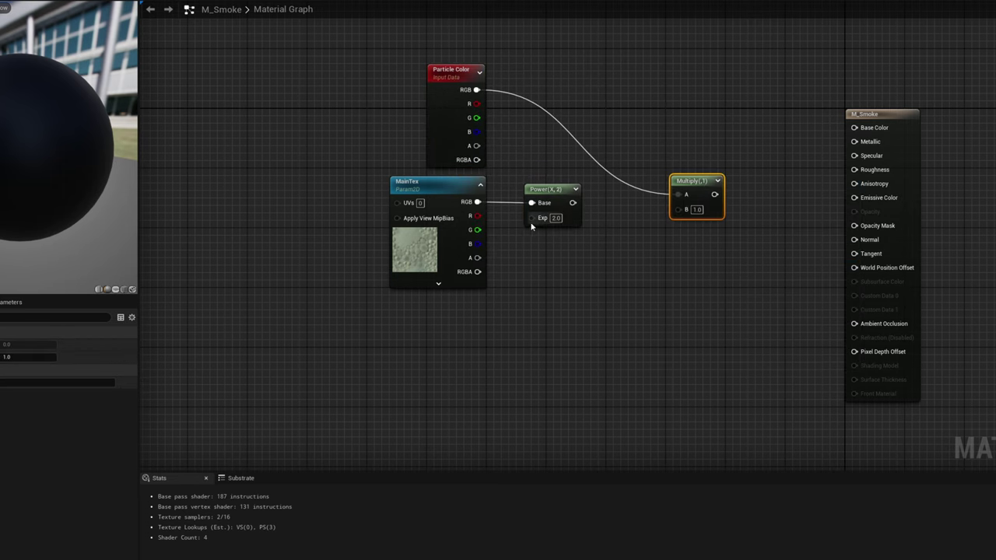
left_click_drag(573, 203, 855, 198)
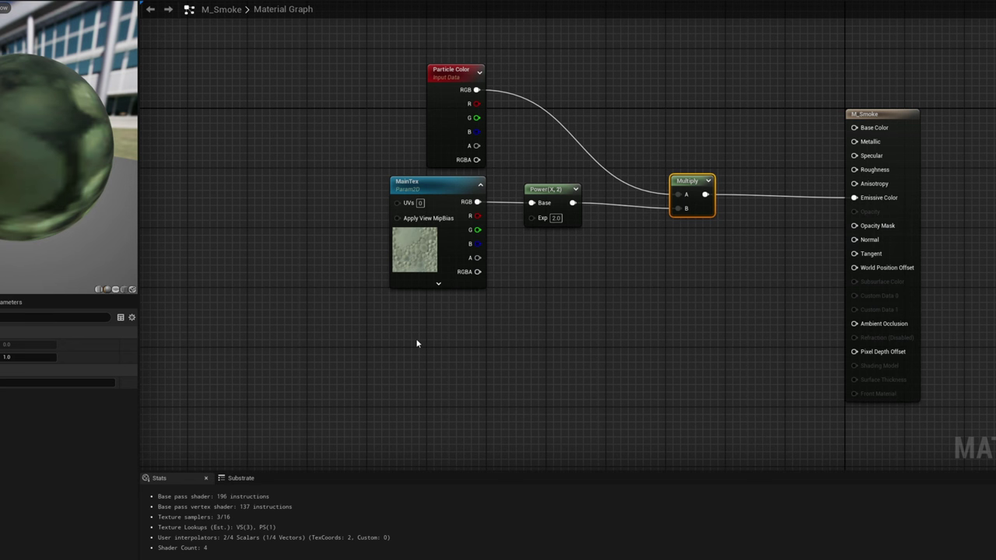
Step: Add a Dynamic Parameter below MainTex, renaming its first output to Erosion with default value 20
right_click(416, 343)
type("dyna")
key("Return")
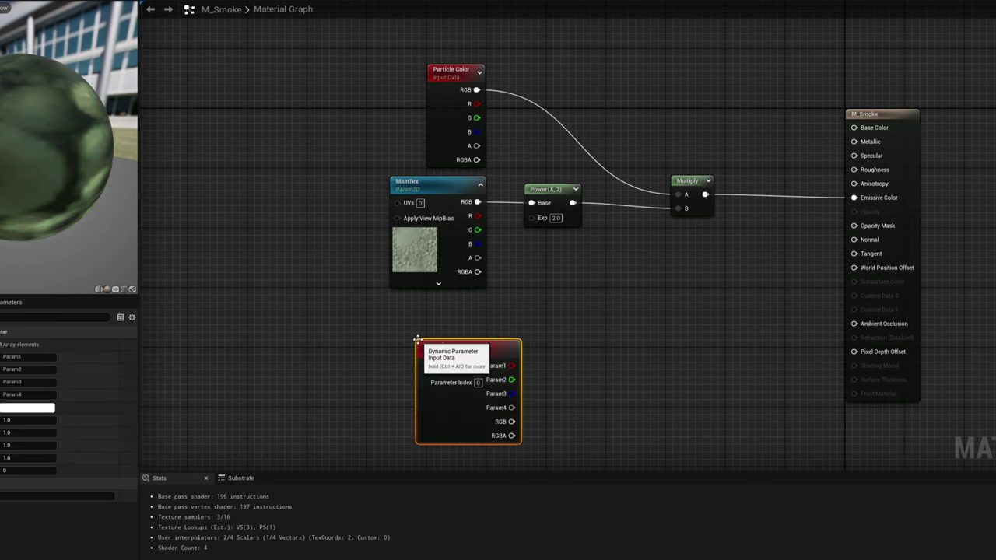
left_click_drag(477, 350, 444, 322)
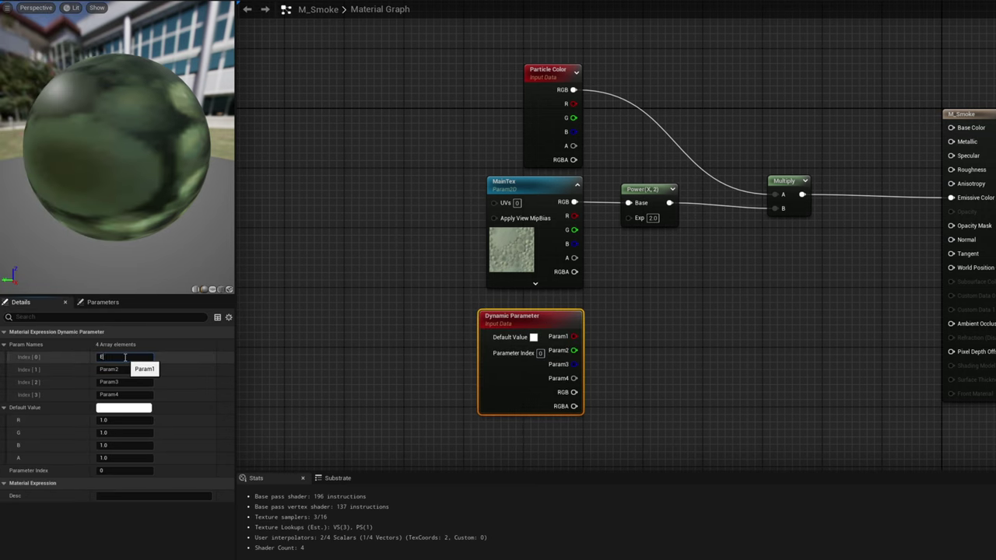
left_click(125, 357)
type("Ero")
type("sion")
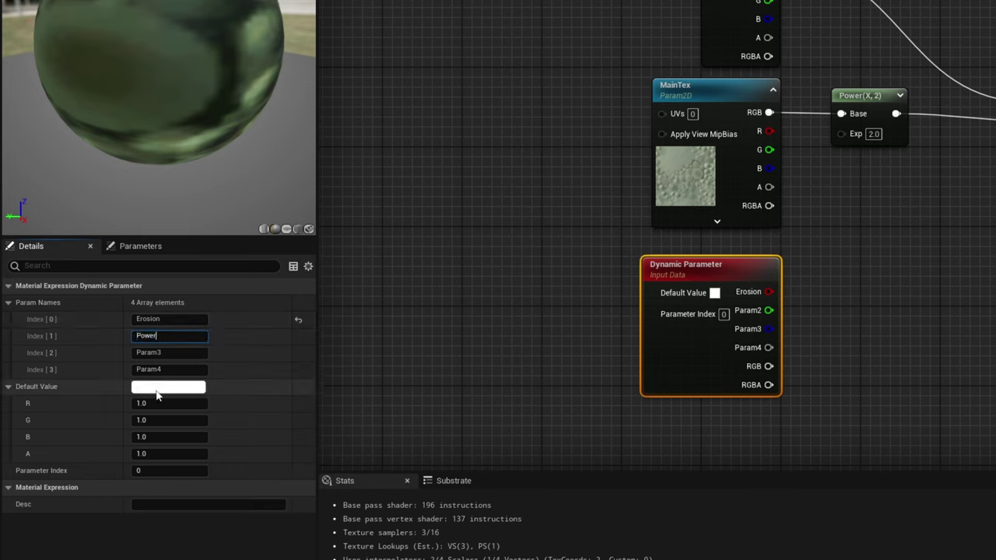
key("Tab")
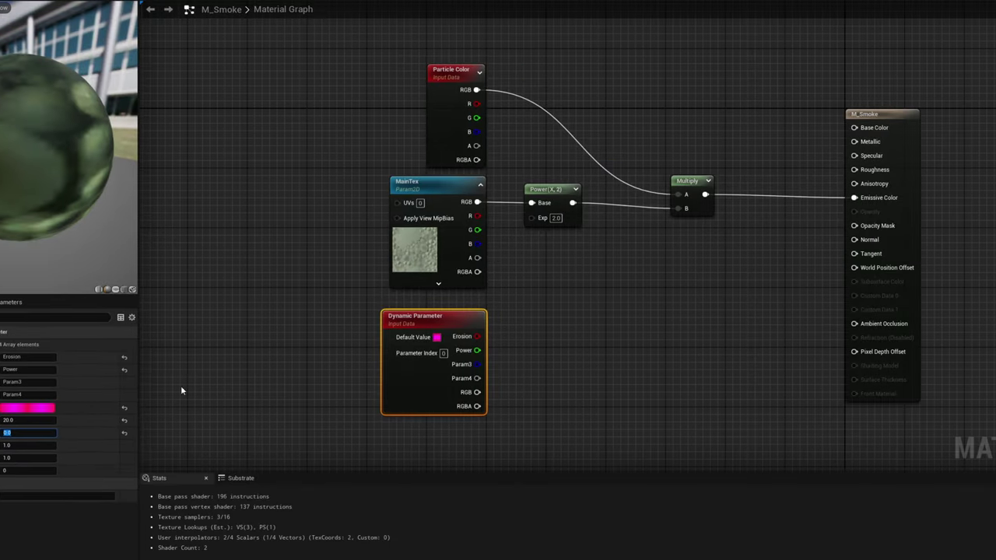
Step: Drive the Power exponent from the Power output and add a Multiply fed by MainTex's R channel
left_click(844, 309)
left_click_drag(477, 350, 838, 228)
type("multi")
key("Return")
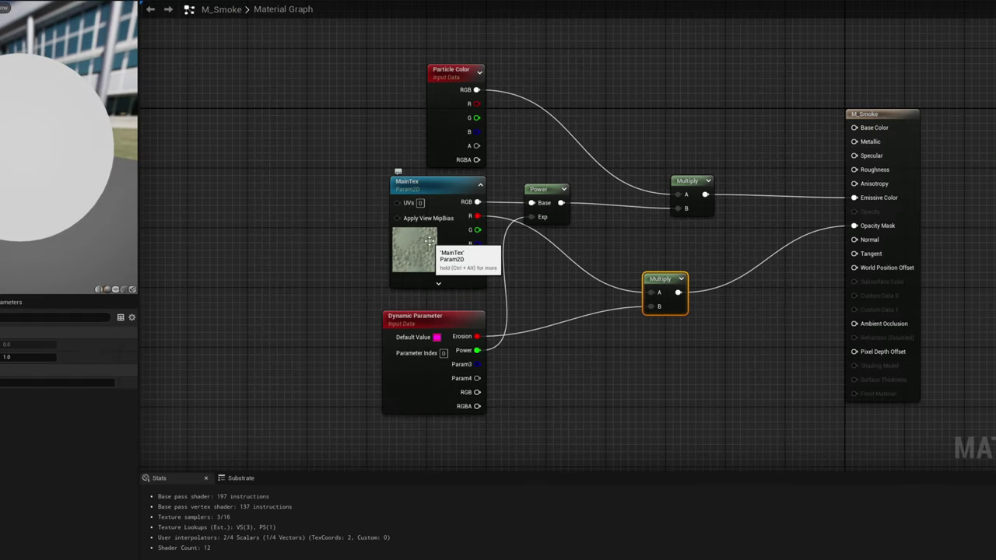
Step: Assign T_Voronoi01 to the MainTex node and rotate the preview sphere to inspect the erosion holes
left_click(405, 227)
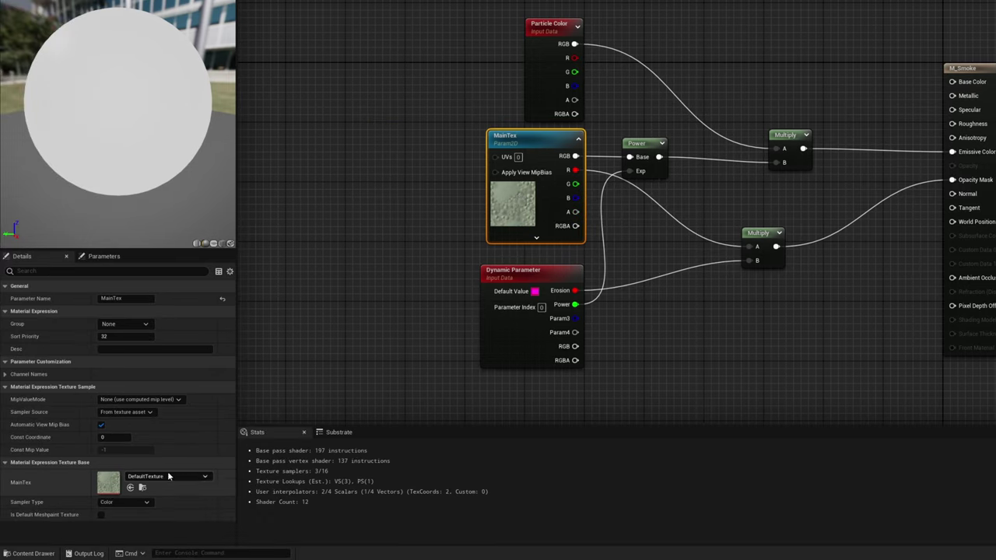
left_click(70, 522)
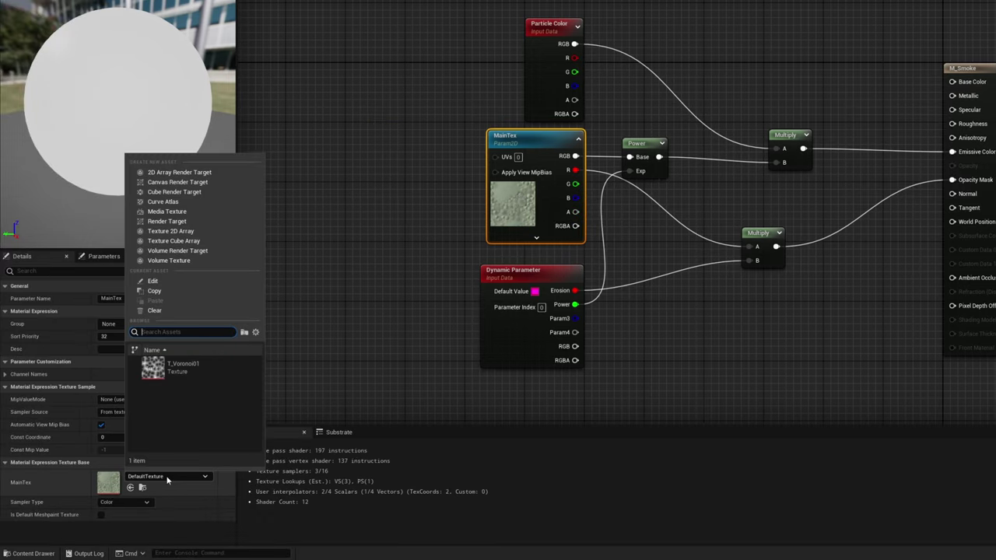
left_click(179, 366)
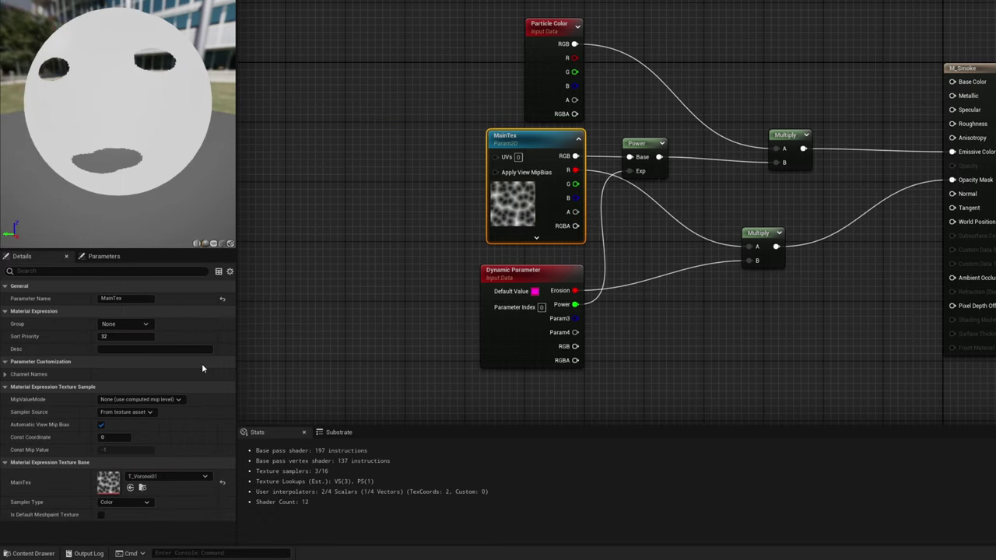
left_click_drag(125, 125, 31, 133)
Step: Add a scalar parameter named Metallic (0.0) and wire it to the material's Metallic input
left_click(887, 55)
right_click_drag(887, 54, 861, 91)
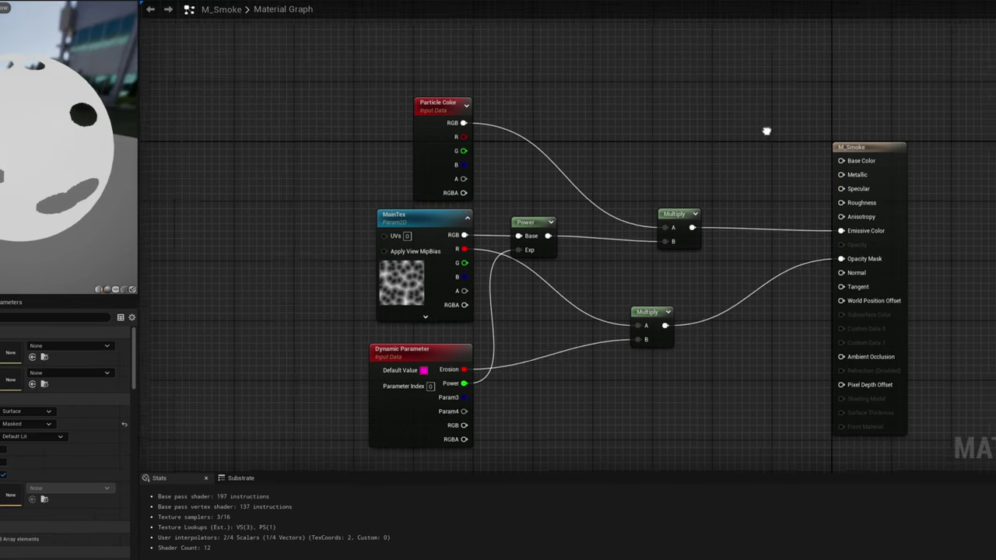
right_click_drag(764, 137, 711, 123)
type("scalar")
key("Return")
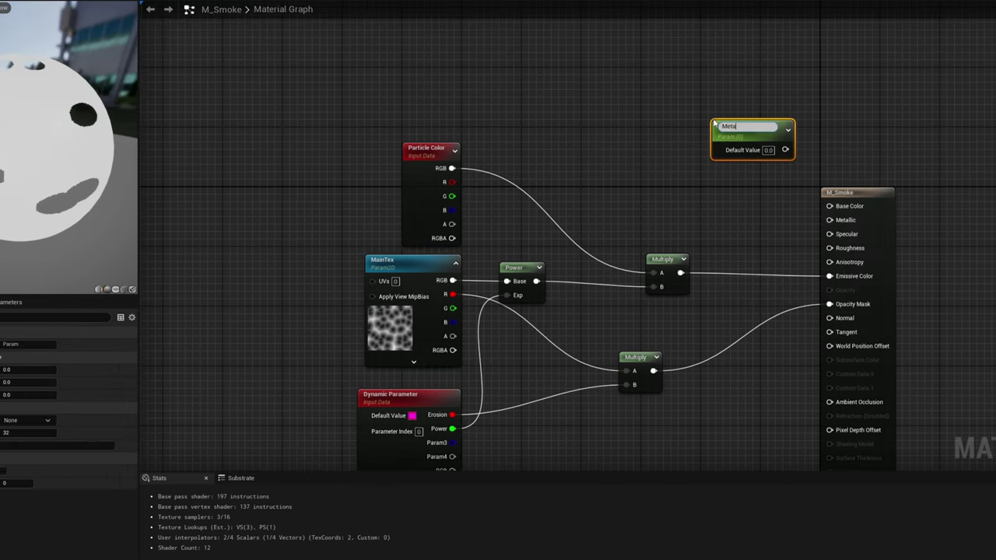
type("Metallic")
left_click_drag(715, 123, 682, 116)
left_click_drag(752, 139, 830, 220)
Step: Duplicate it as a Specular parameter (0.1) wired to the material's Specular input
key("ctrl+d")
left_click_drag(701, 128, 702, 170)
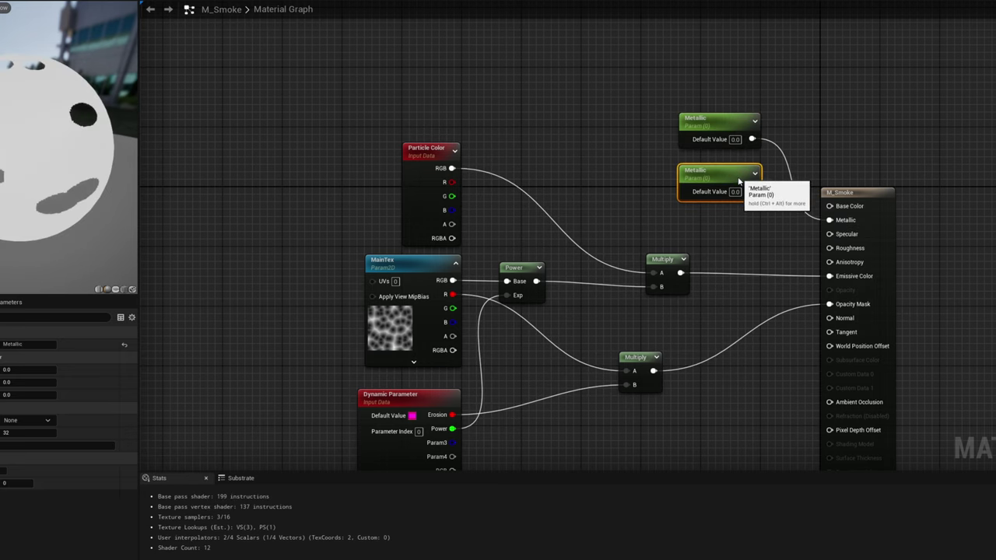
double_click(702, 170)
type("Specular")
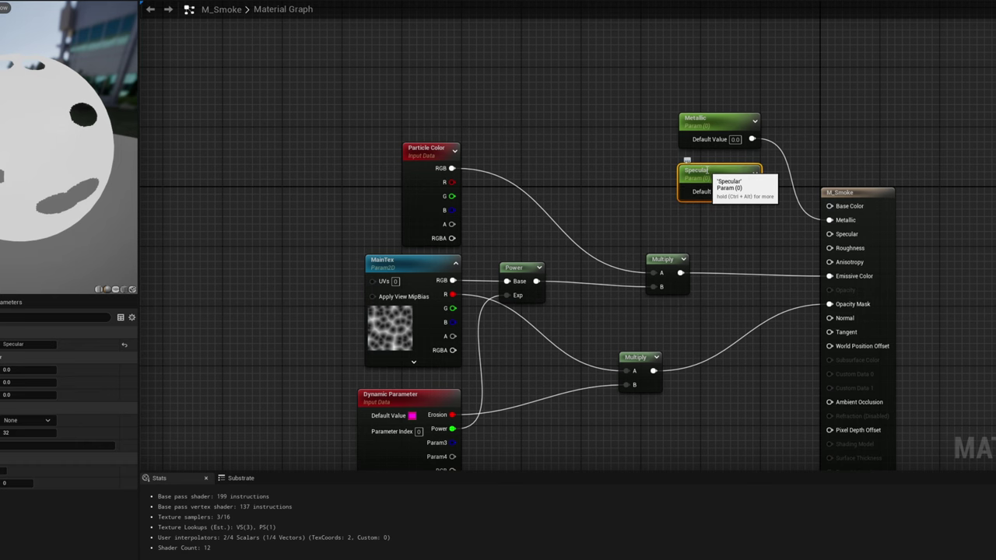
key("Return")
left_click_drag(751, 191, 830, 234)
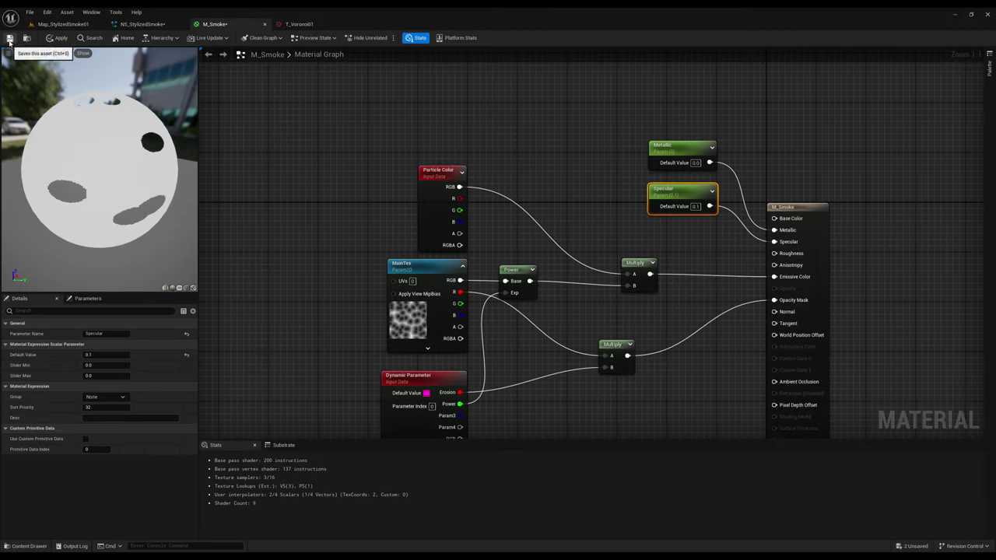
Step: Save M_Smoke and bring up the M_Smoke asset's actions in the Content Drawer
left_click(9, 38)
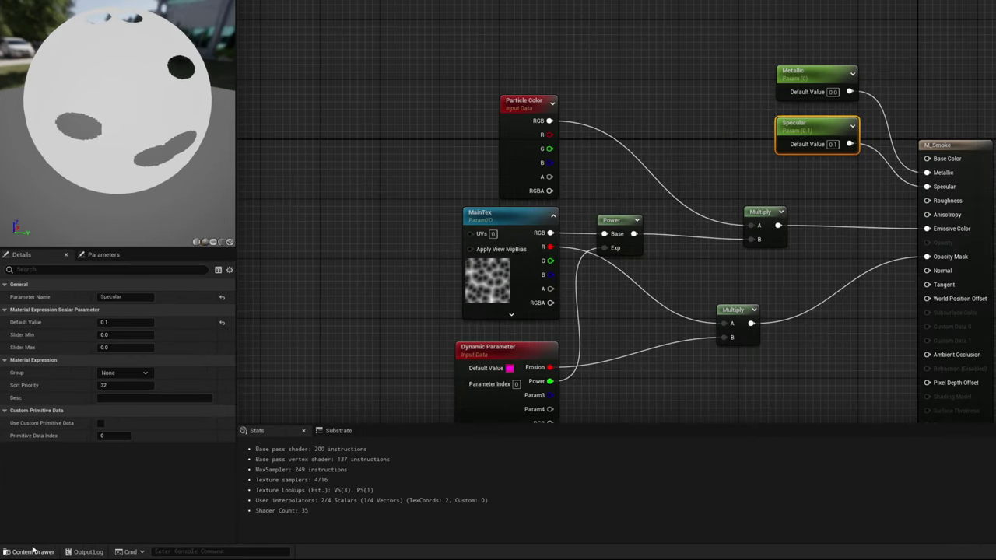
left_click(33, 551)
right_click(232, 393)
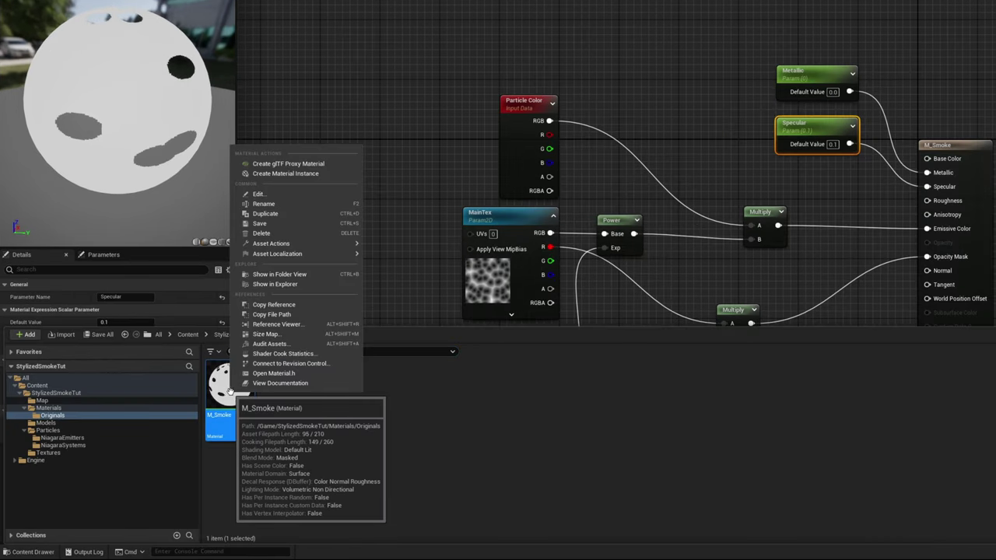
Step: Create the Mi_Smoke01 material instance of M_Smoke and move it into the Materials folder
left_click(302, 177)
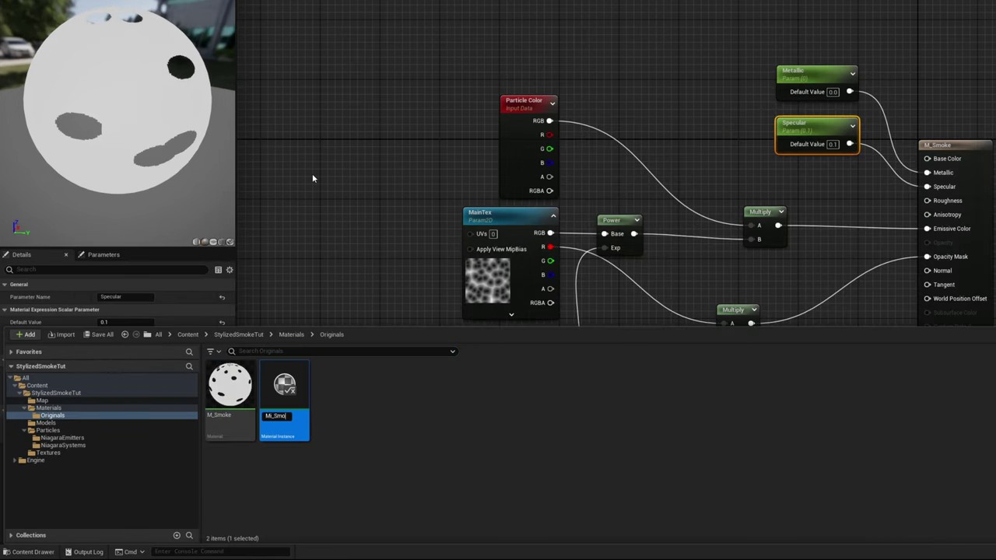
key("Return")
left_click_drag(284, 385, 53, 410)
left_click(70, 420)
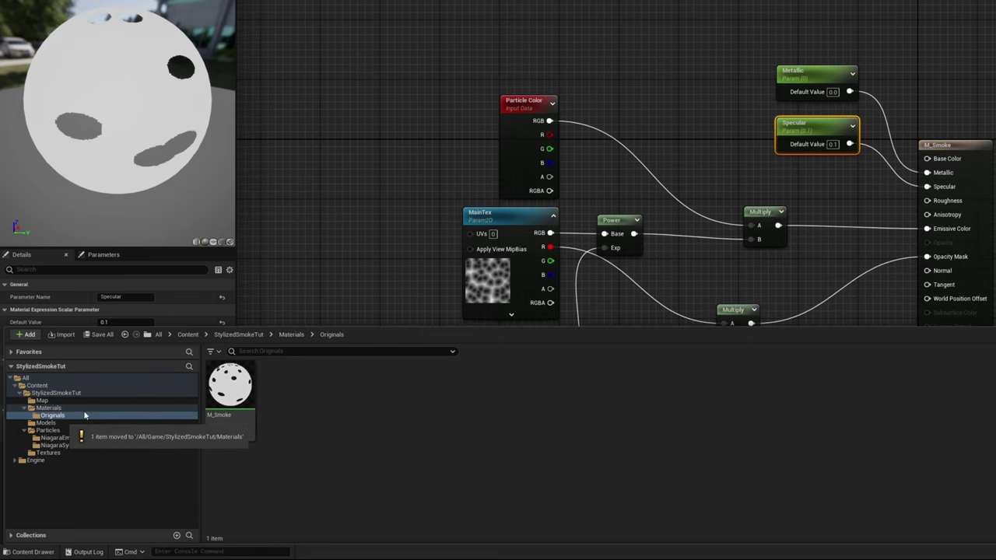
left_click(80, 410)
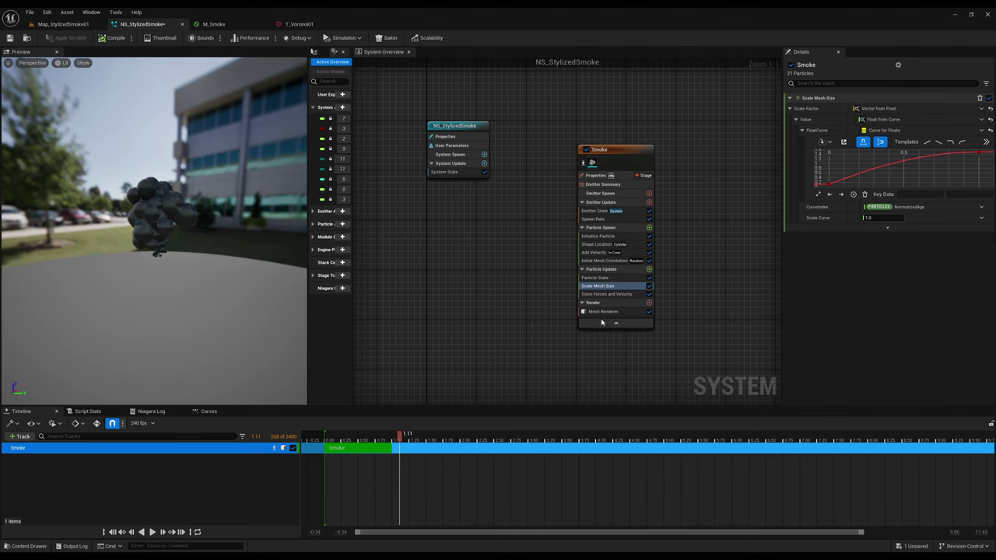
Step: Enable Mesh Renderer material overrides and set Mi_Smoke01 as the override material
left_click(605, 312)
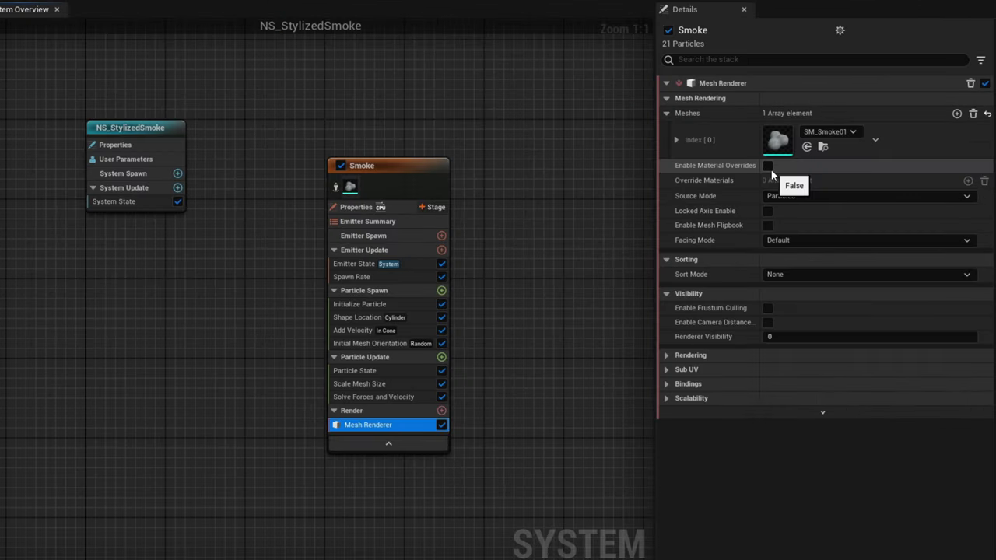
left_click(853, 150)
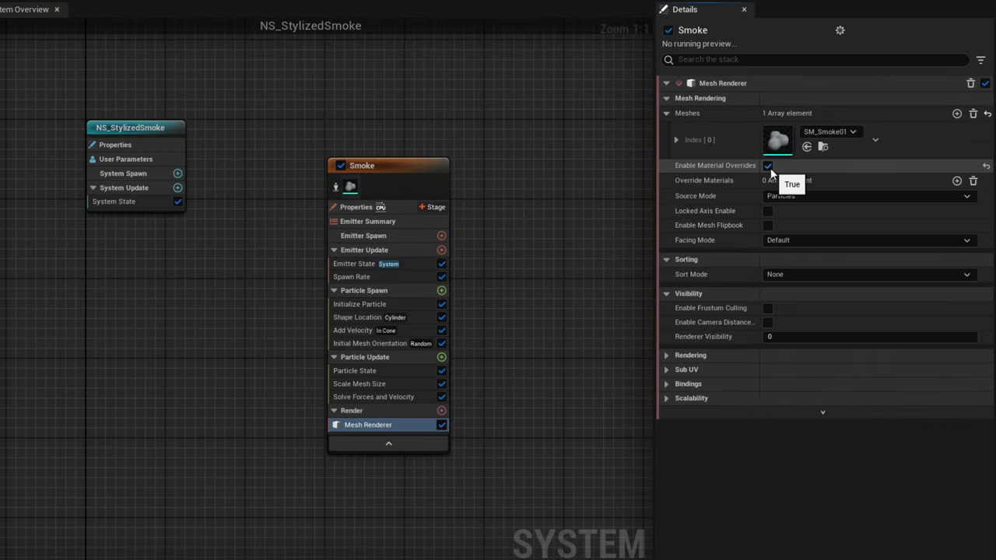
left_click(957, 180)
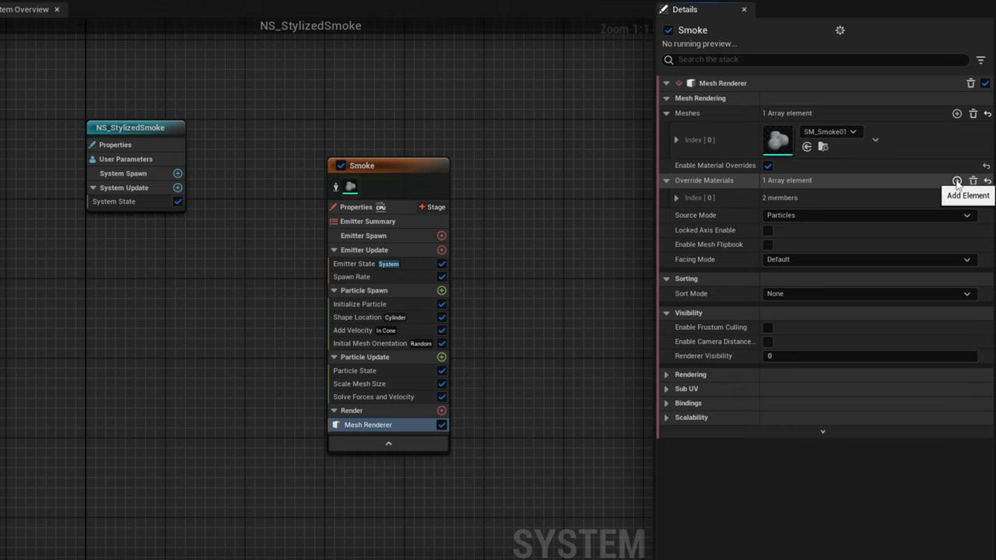
left_click(677, 198)
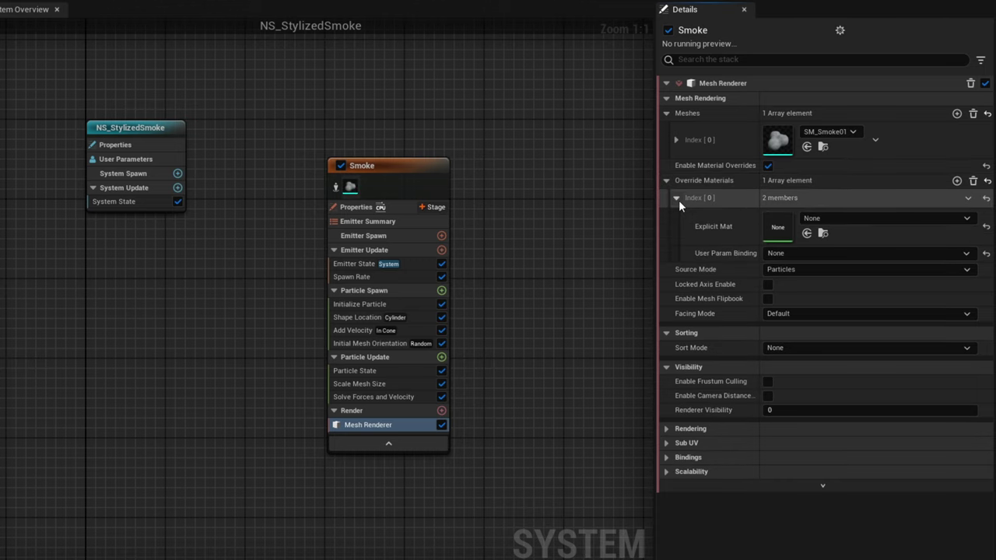
left_click(819, 218)
left_click(889, 428)
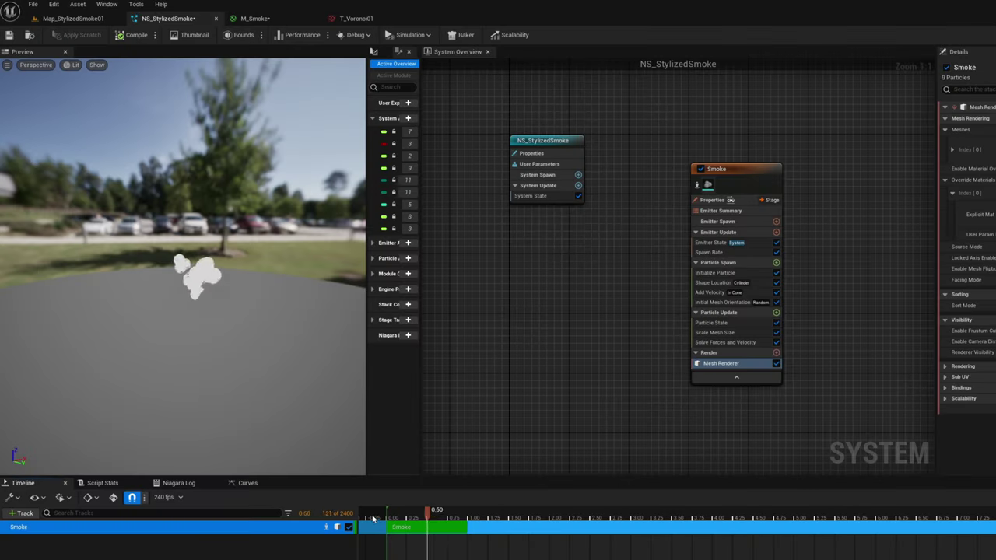
left_click_drag(233, 358, 85, 335)
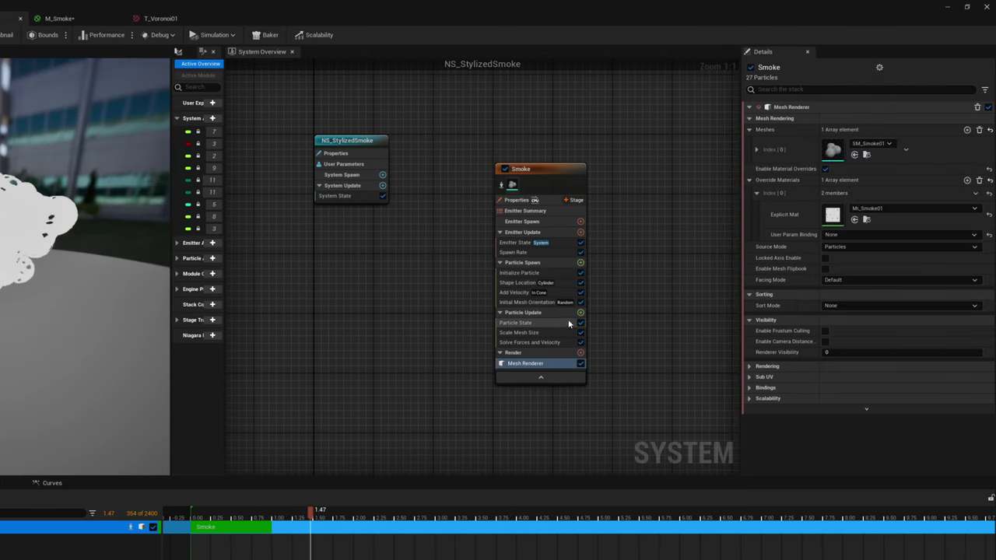
Step: Add a Dynamic Material Parameters module to the Smoke emitter's Particle Update stage via the 'dy' search
left_click(777, 312)
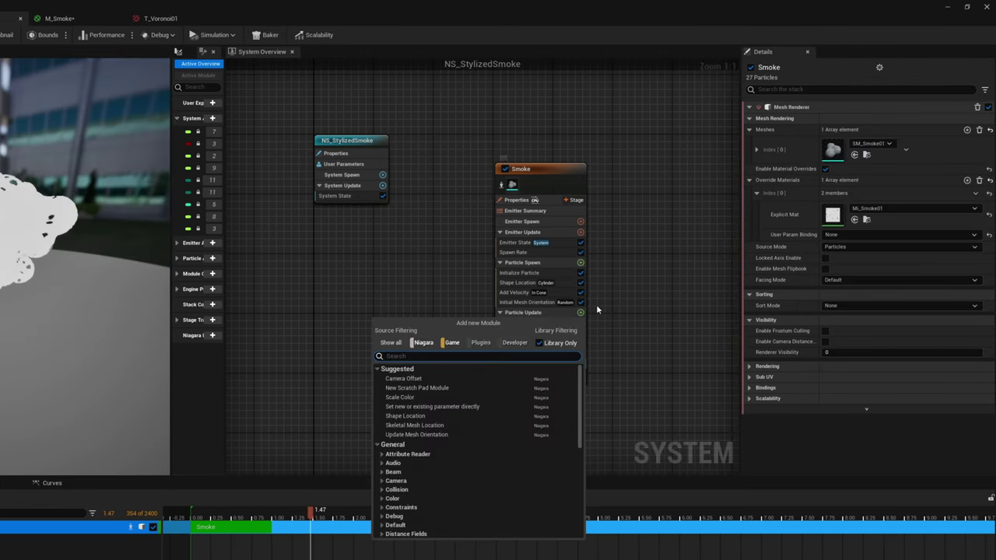
type("dyna")
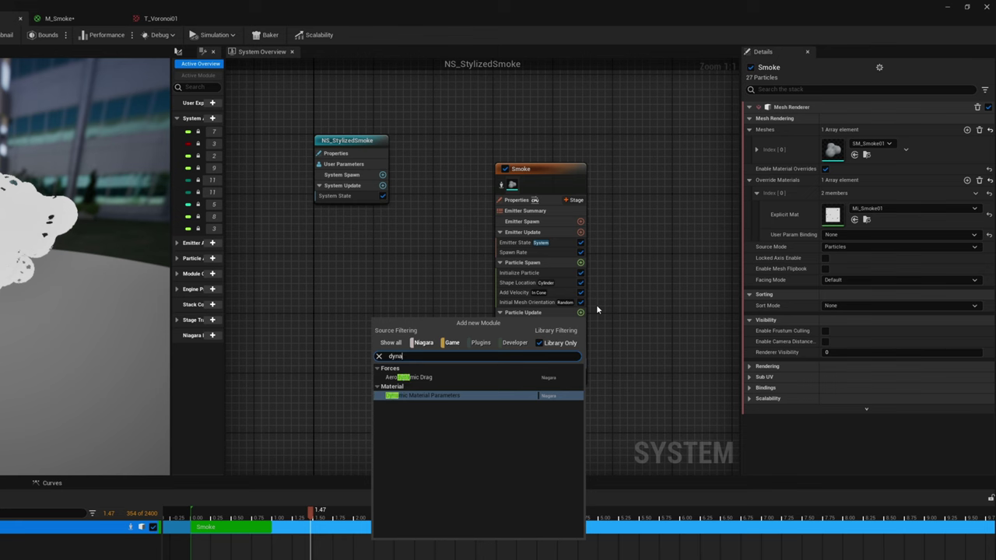
key("Return")
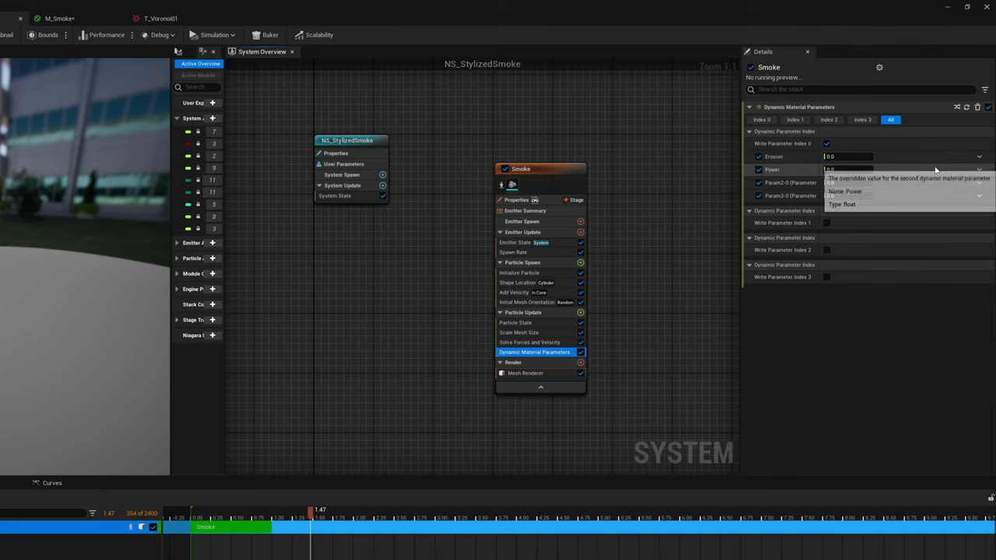
Step: Drive Erosion from a float curve and set its first key to 15
left_click(978, 159)
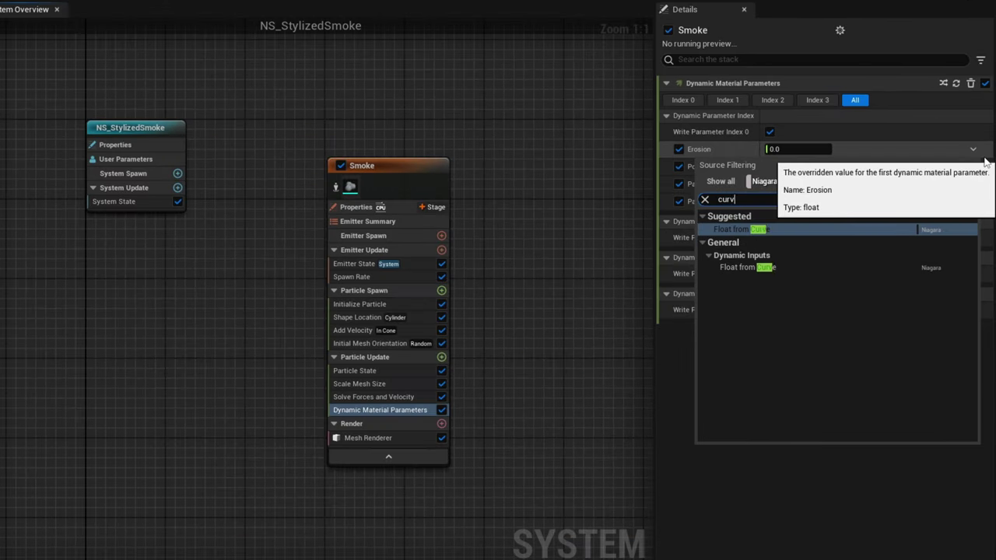
key("Escape")
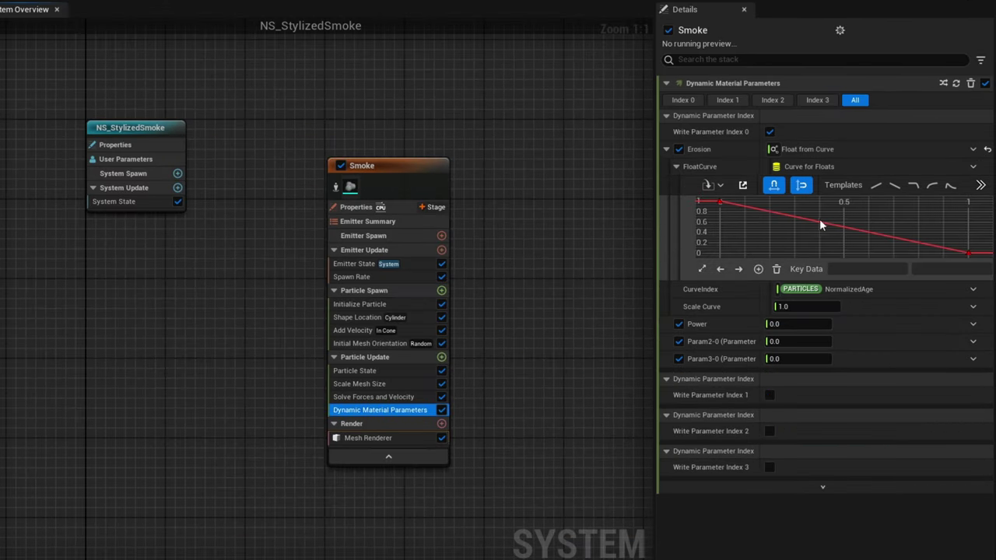
mouse_move(817, 227)
left_click(762, 210)
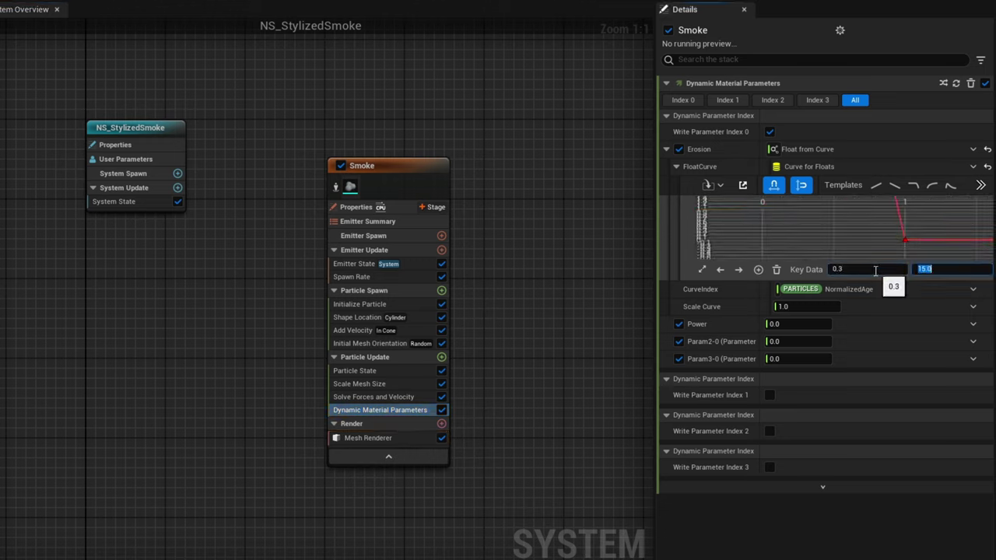
left_click(942, 225)
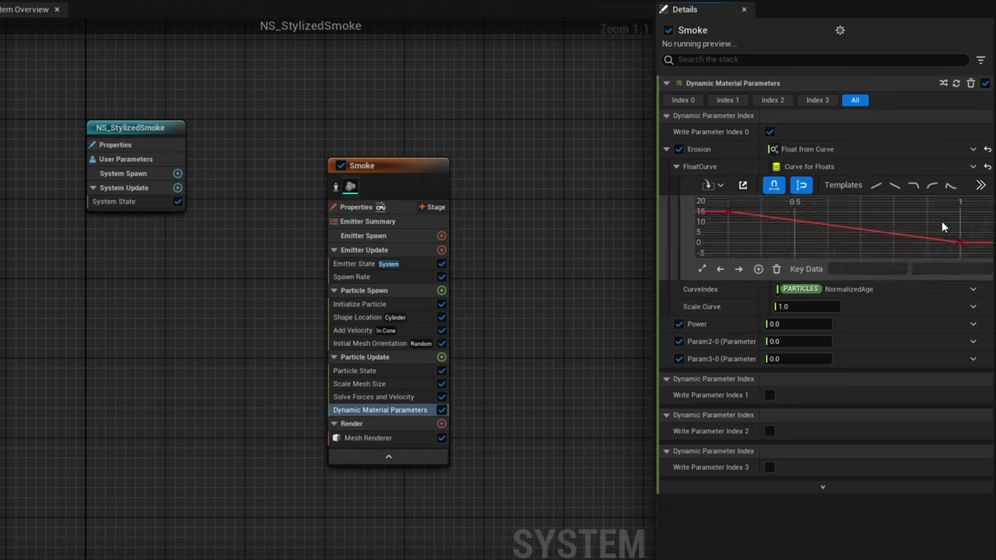
Step: Give both Erosion curve keys Auto tangents so the curve eases steeply down to 0
left_click_drag(969, 250, 720, 208)
right_click(962, 253)
left_click(856, 383)
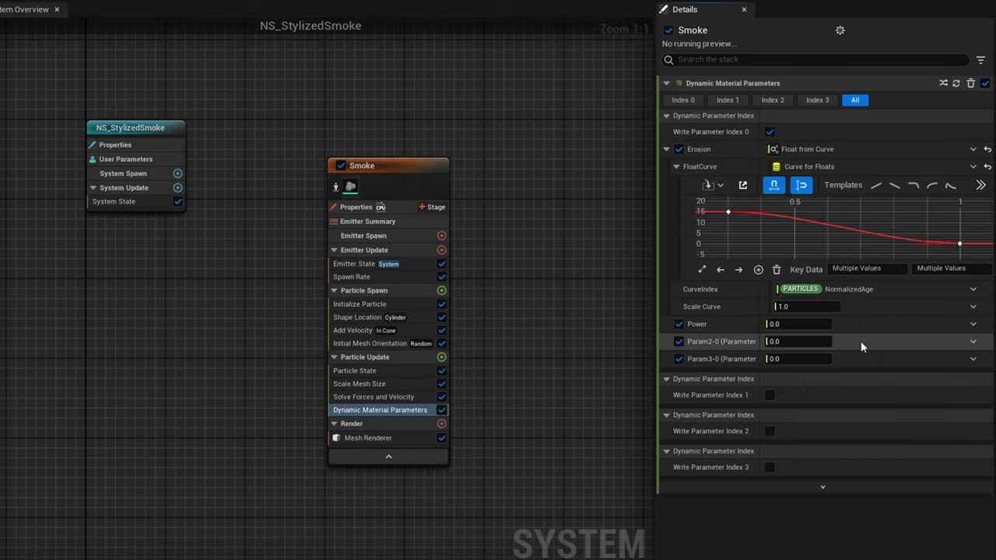
left_click_drag(727, 213, 770, 246)
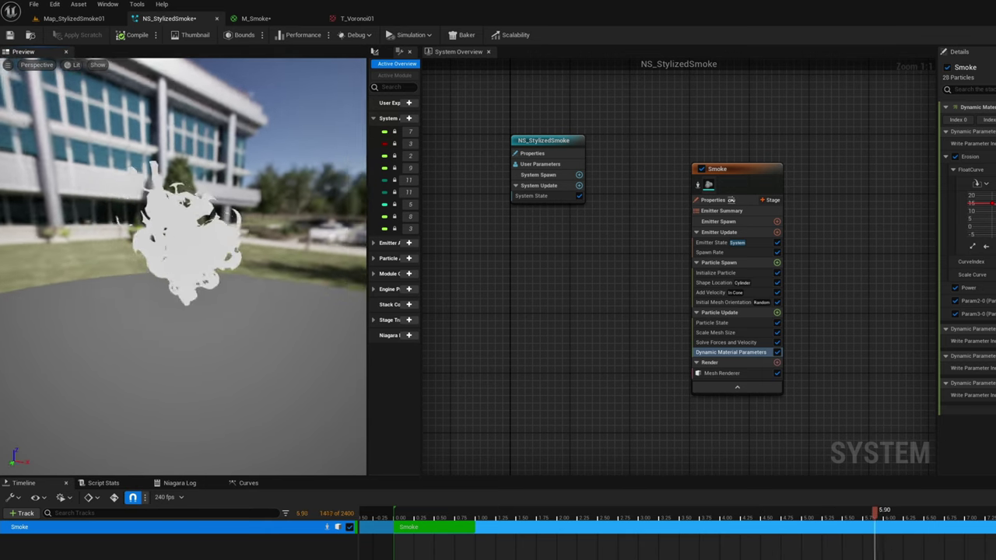
left_click_drag(221, 327, 257, 327)
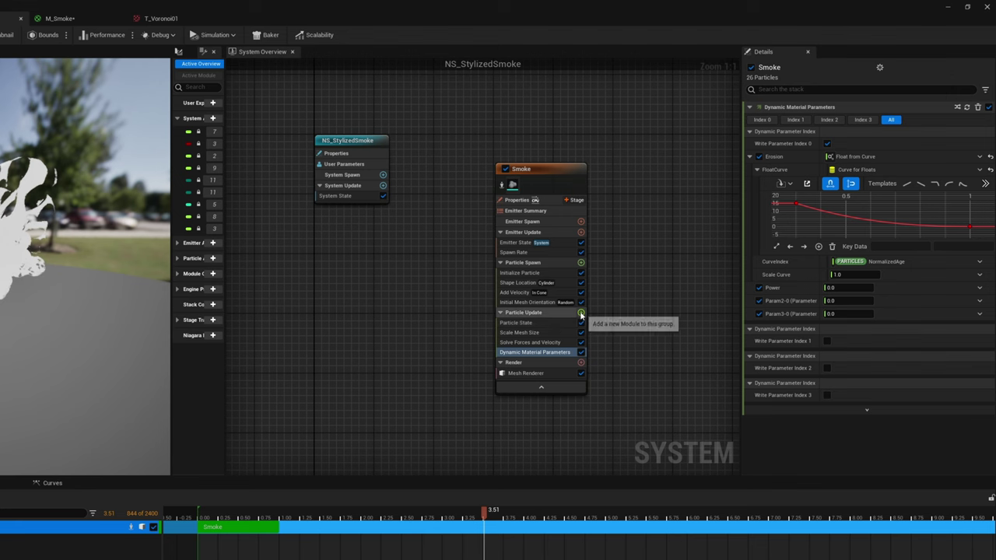
Step: Add a Scale Color module to Particle Update with Scale Mode set to RGBA Together
left_click(777, 312)
type("scale")
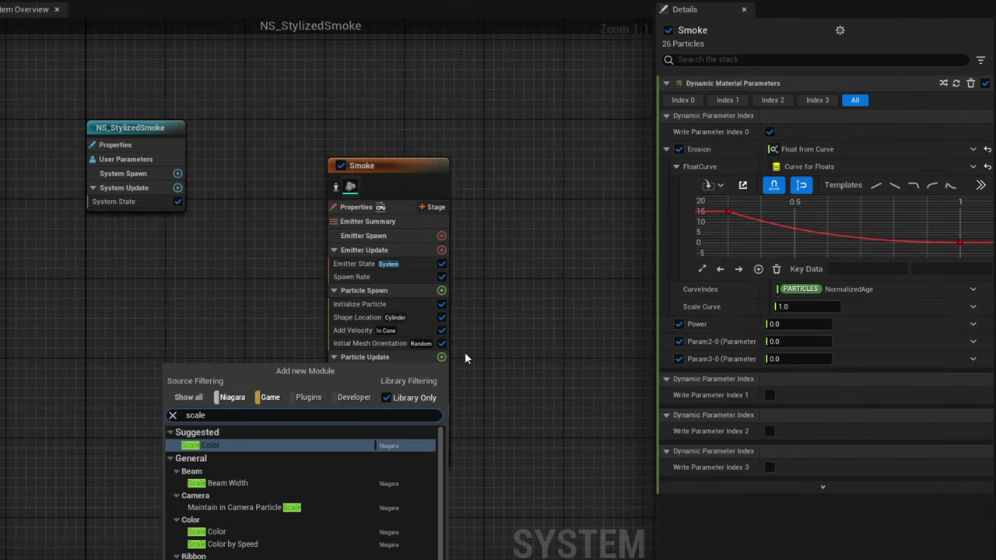
key("Return")
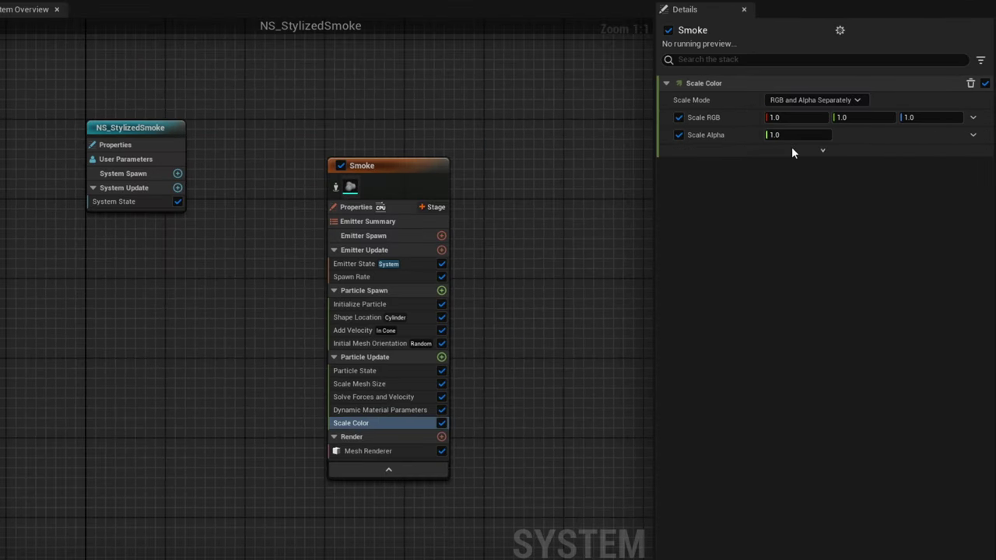
left_click(814, 100)
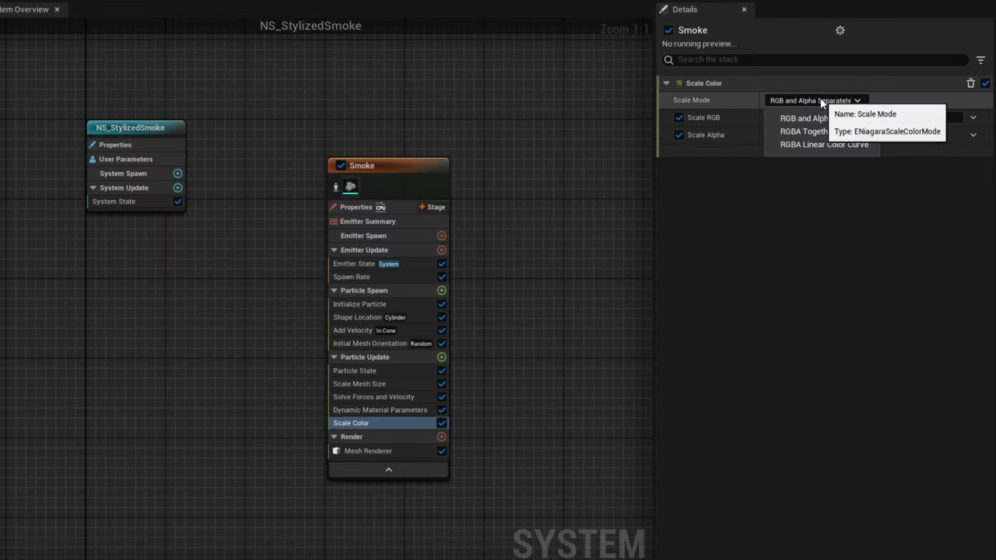
left_click(796, 112)
Step: Drive Scale RGBA from a colour curve, removing the transparent end stop and nudging the left stop
left_click(972, 119)
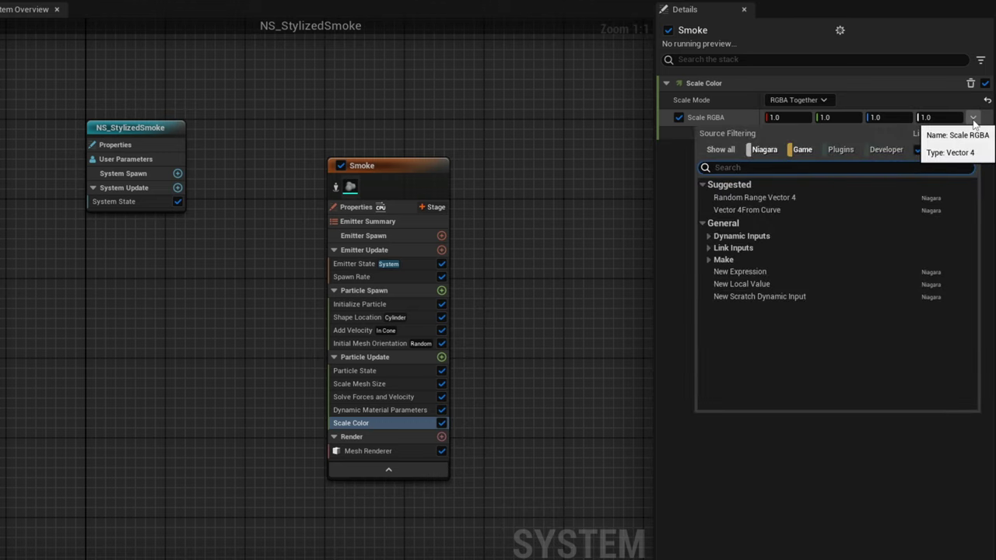
type("cur")
key("Return")
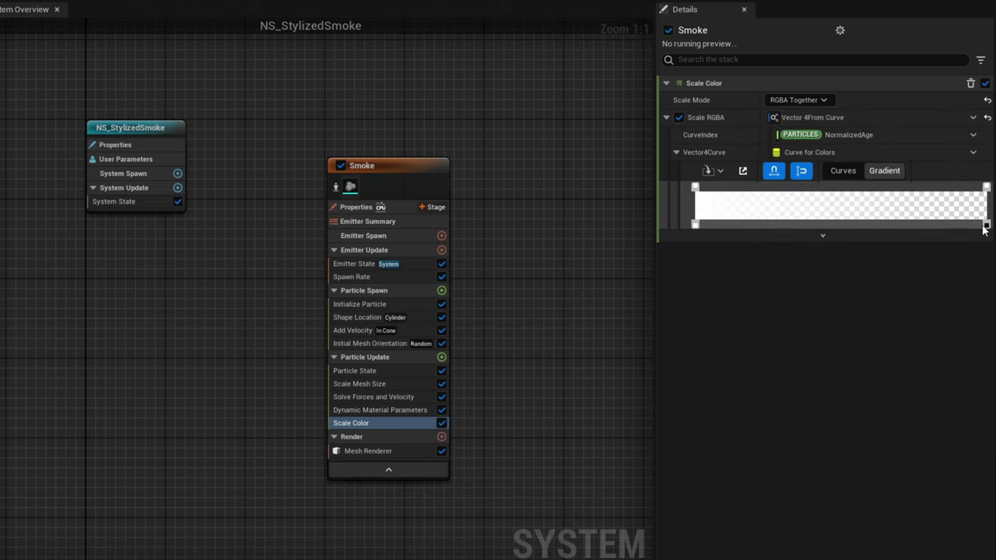
key("Delete")
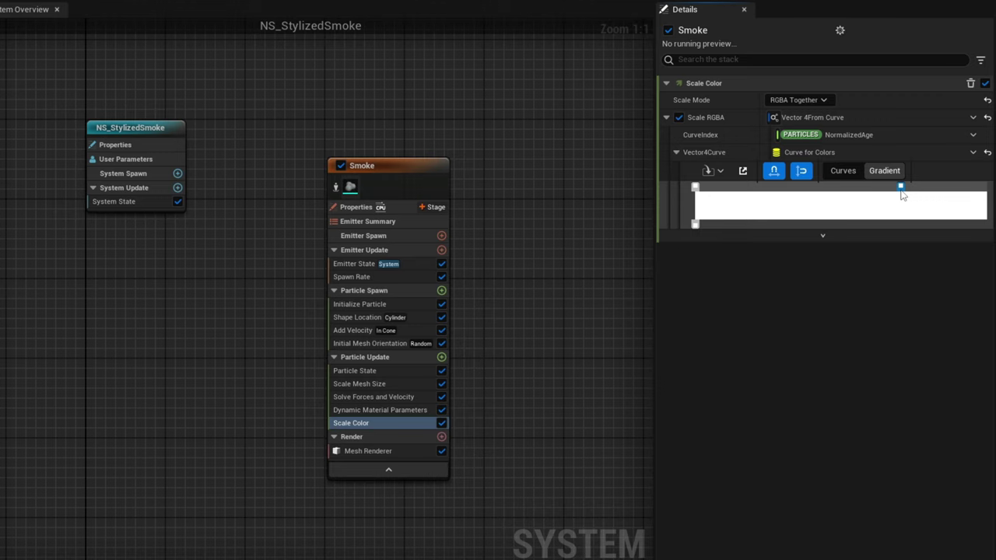
left_click_drag(697, 195, 751, 198)
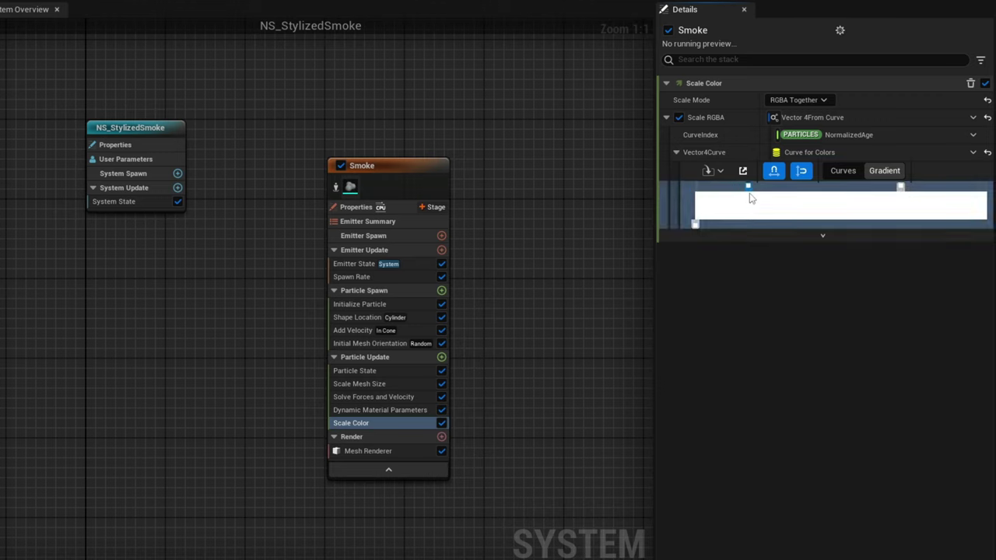
Step: Add a mid-grey colour stop in the middle of the gradient
double_click(818, 192)
double_click(819, 190)
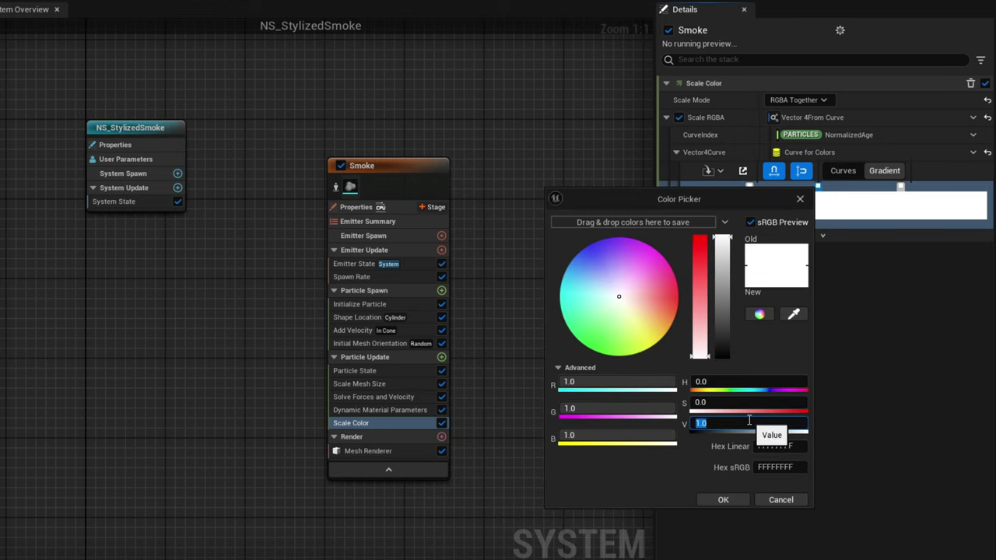
left_click(749, 423)
left_click(724, 501)
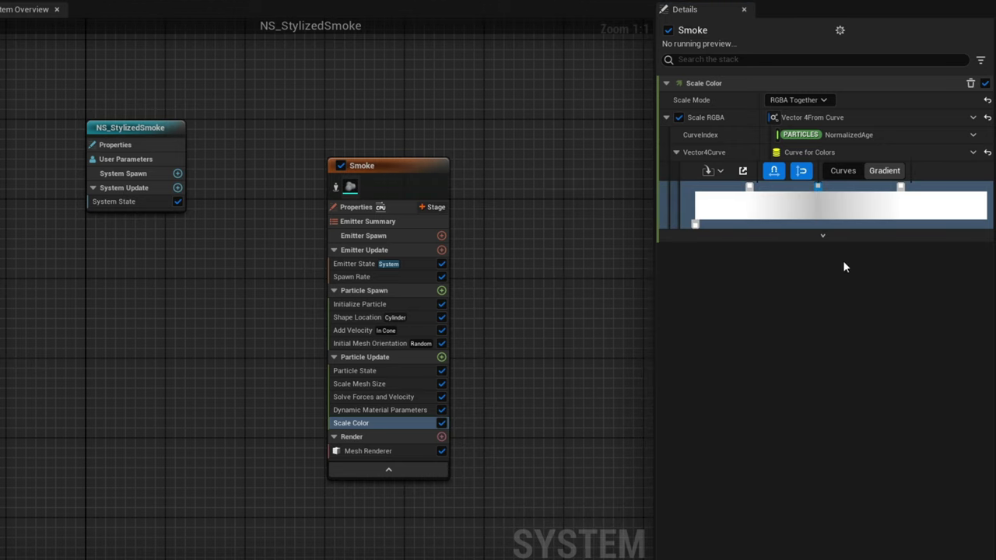
Step: Darken the gradient's end stop to a V value of 0.04
double_click(900, 190)
left_click(826, 424)
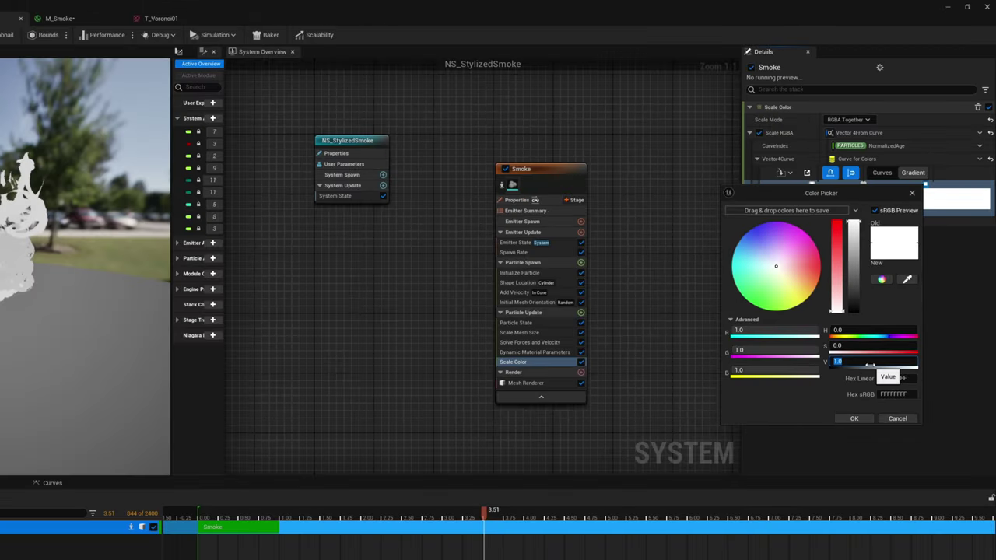
type("0.04")
key("Return")
left_click(855, 420)
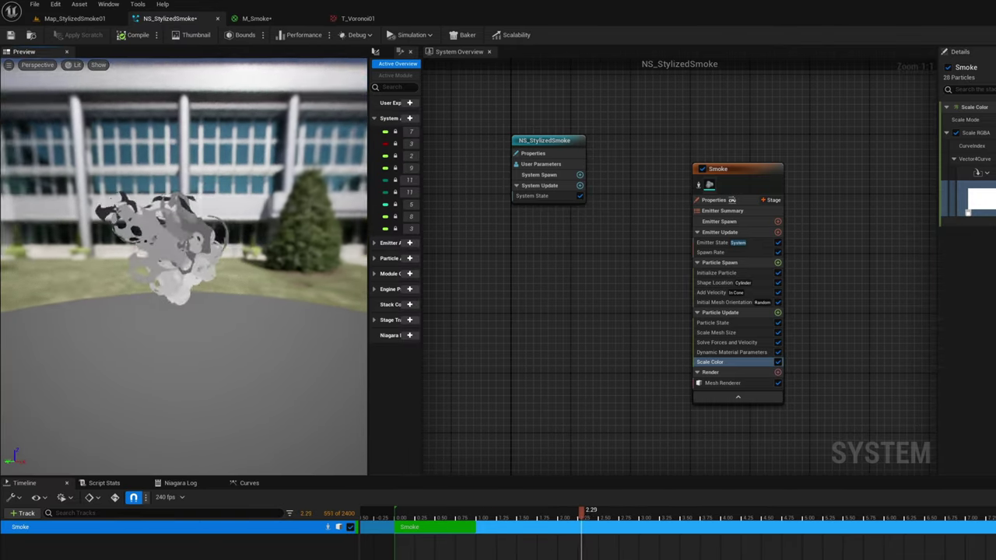
left_click_drag(260, 348, 260, 348)
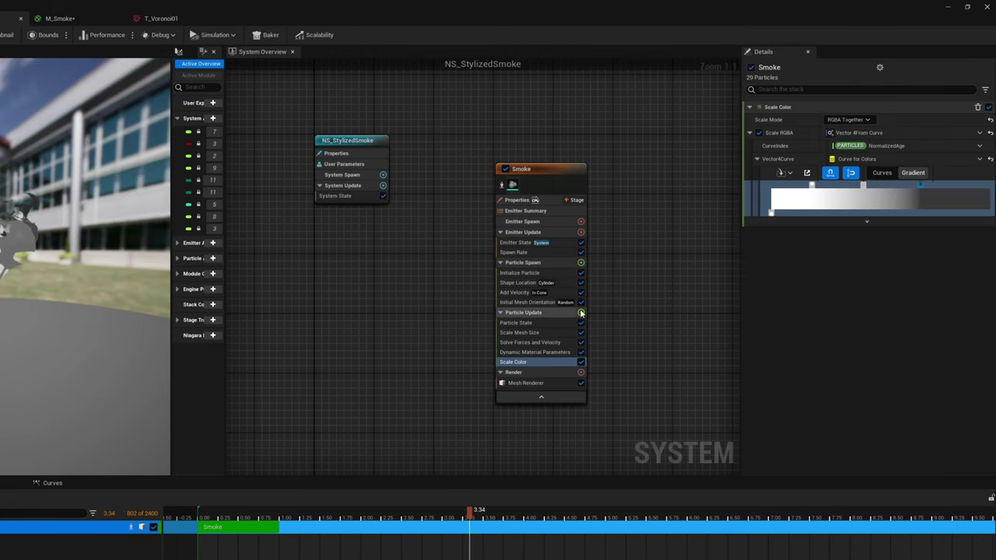
left_click(778, 313)
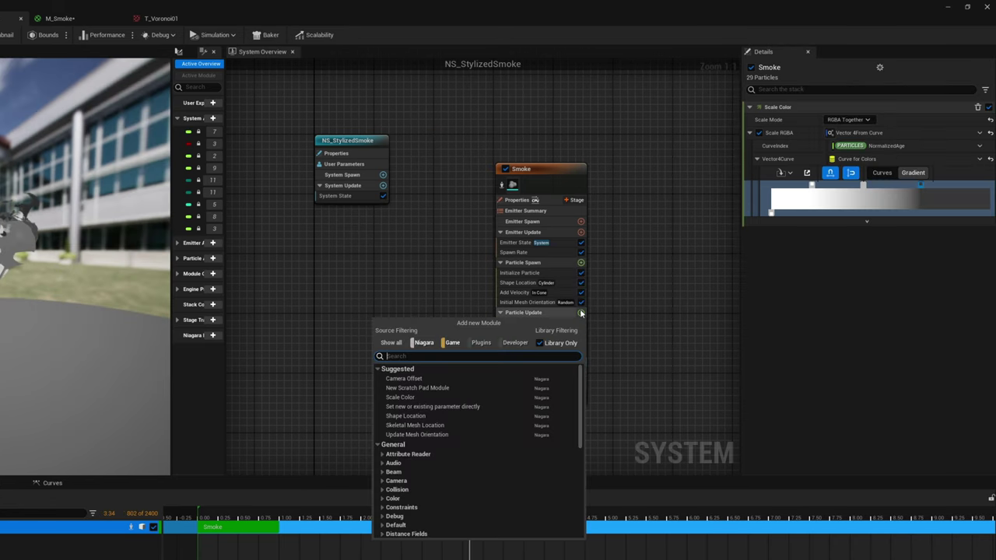
Step: Add a Wind Force module and satisfy its dependency by adding a Drag module
type("wind")
key("Return")
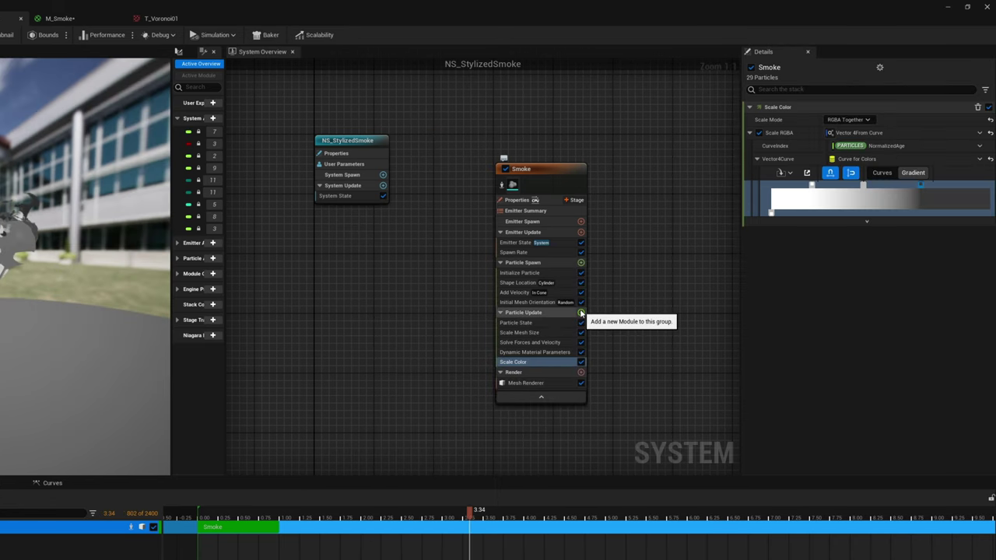
left_click(537, 343)
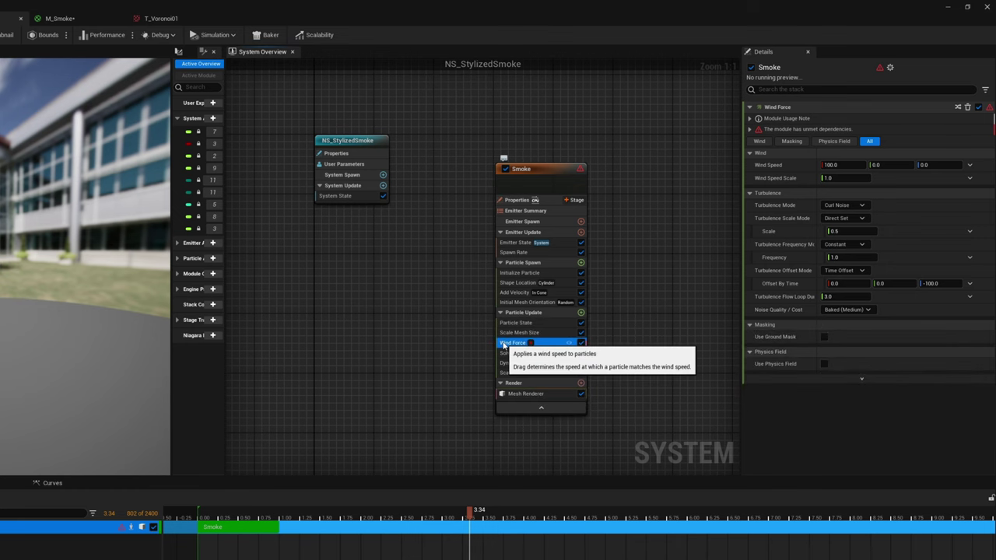
left_click(751, 130)
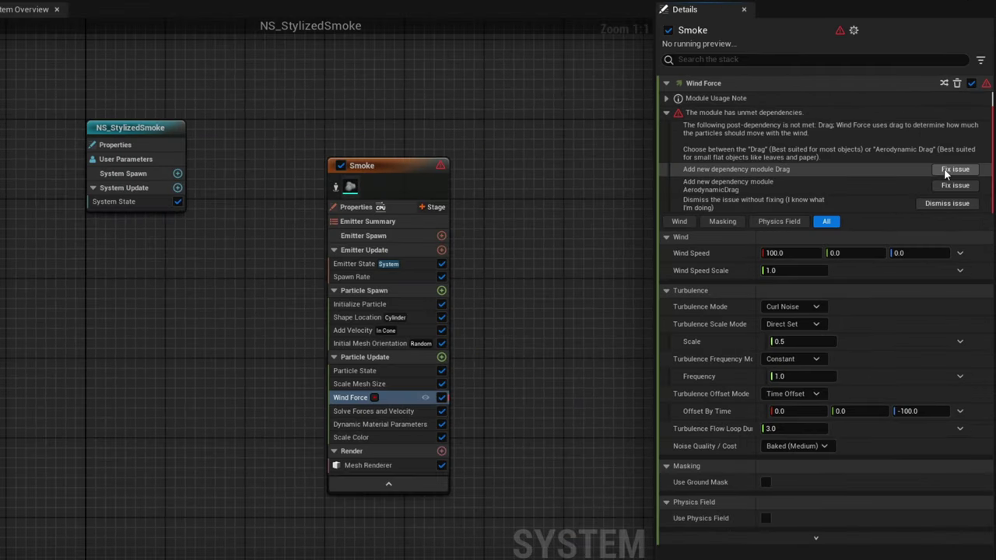
left_click(954, 169)
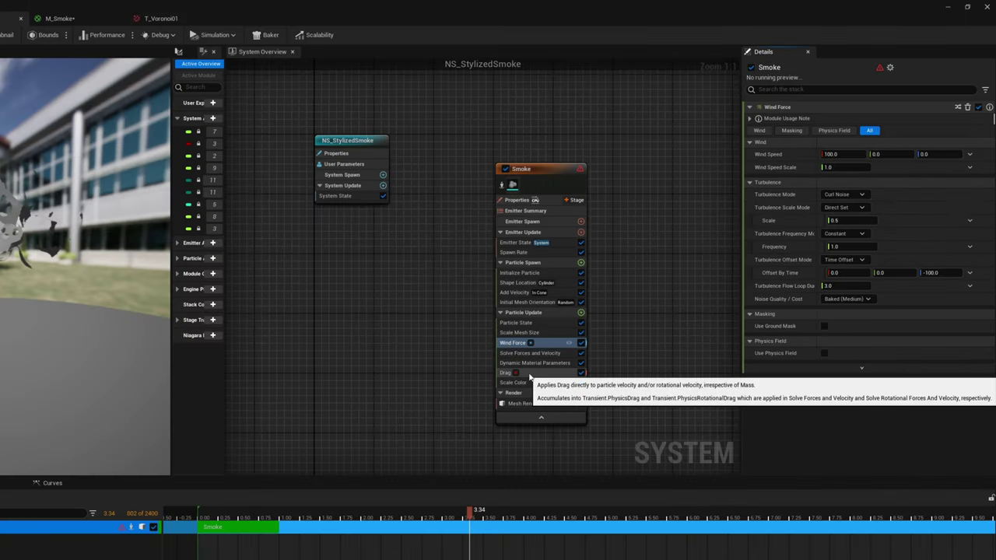
Step: Move Drag before Solve Forces and Velocity and set wind Turbulence Mode to None
left_click(530, 375)
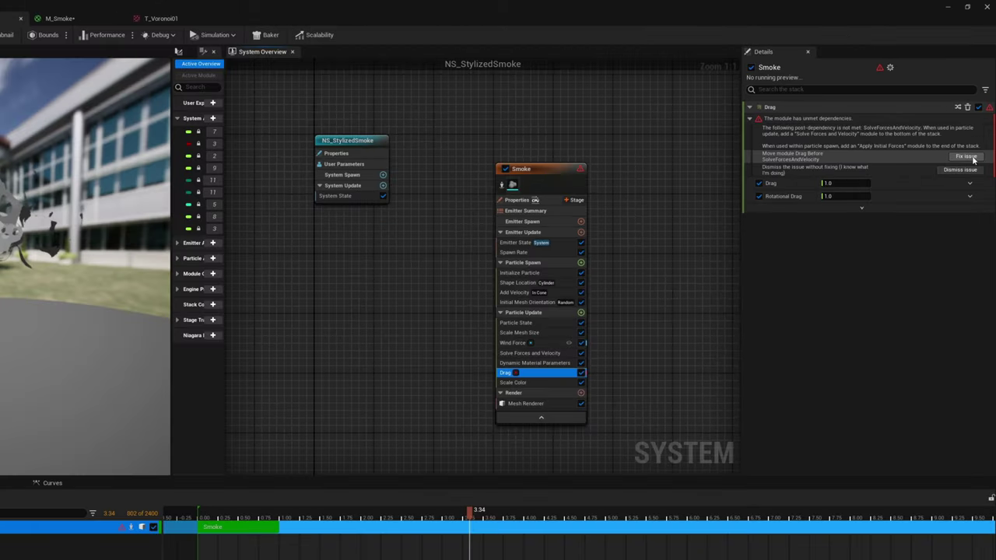
left_click(963, 151)
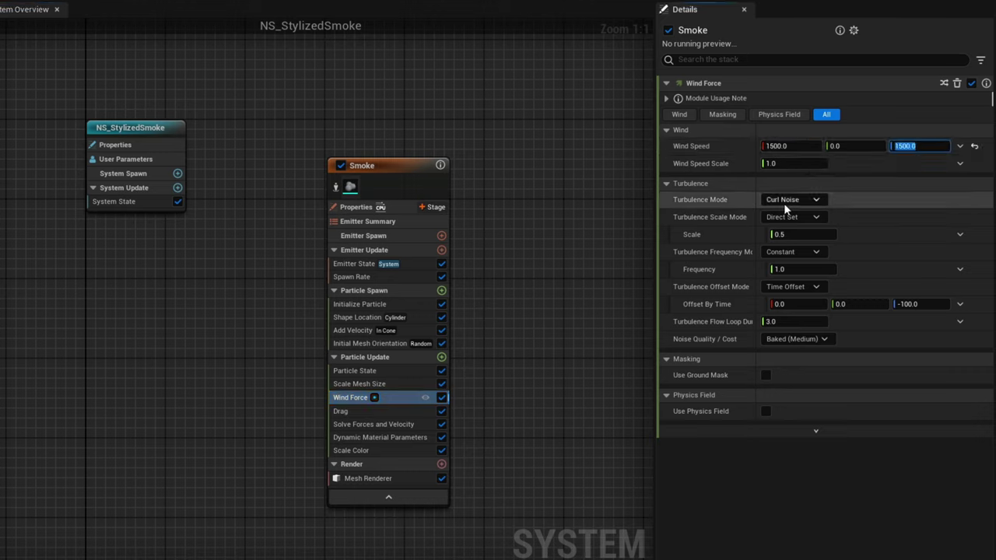
left_click(788, 218)
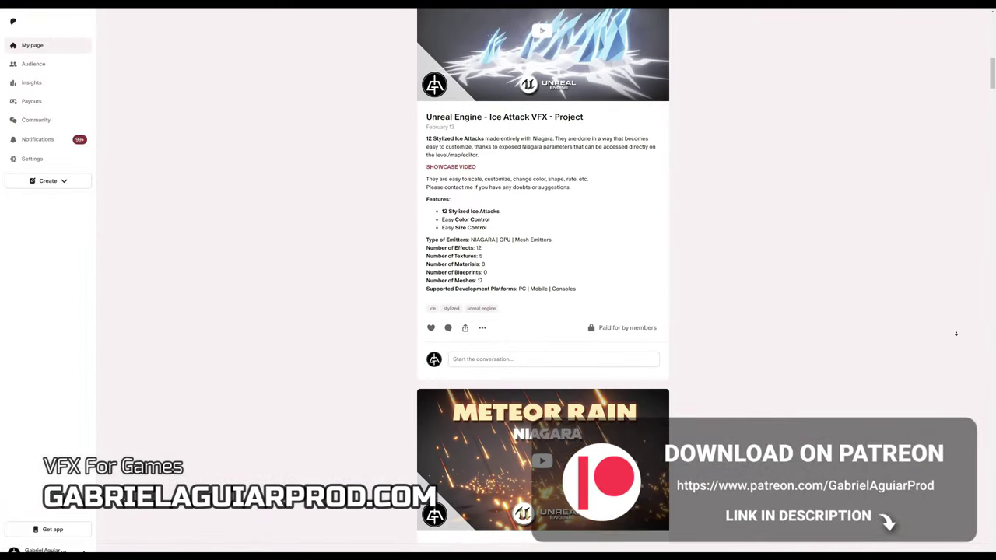
Step: Scroll down through the creator's Patreon feed of Unreal Engine VFX project posts
scroll(955, 335, "down", 20)
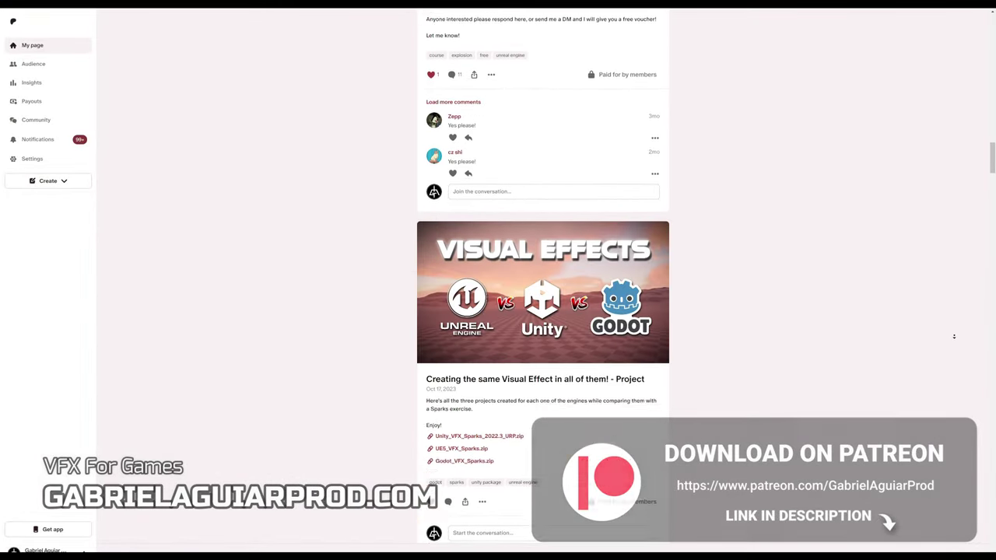
scroll(954, 337, "down", 20)
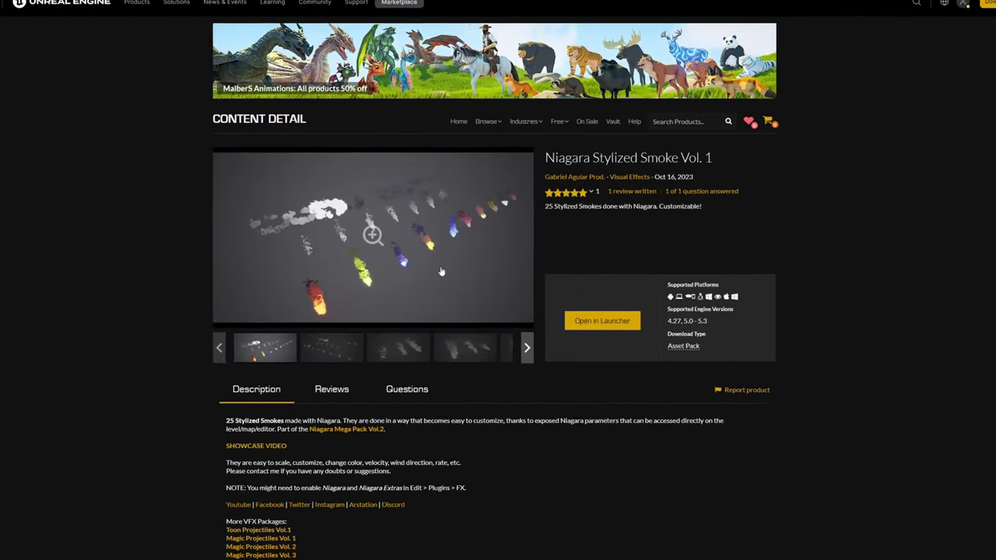
Step: Page through the Niagara Stylized Smoke Vol. 1 Marketplace preview images
left_click(394, 352)
left_click(464, 352)
left_click(509, 356)
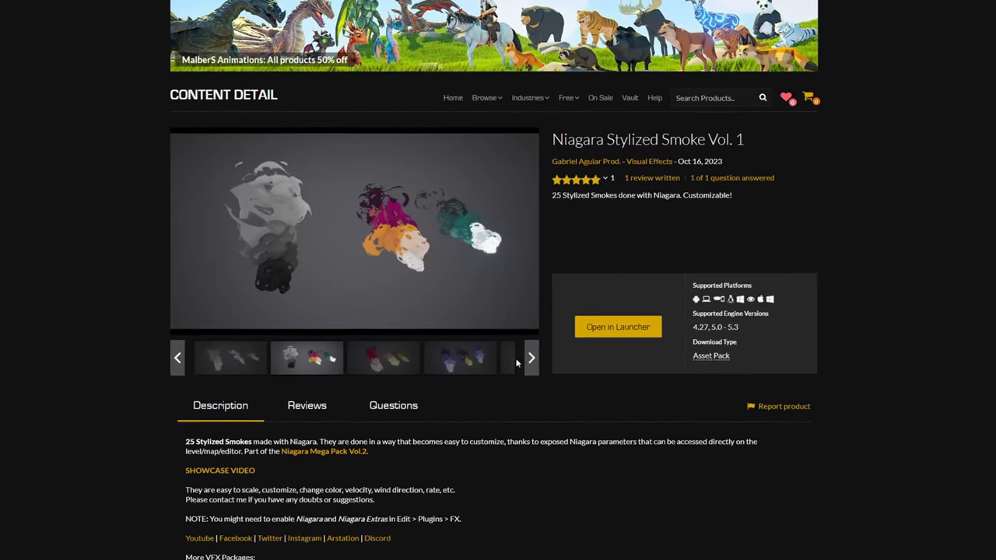
left_click(509, 357)
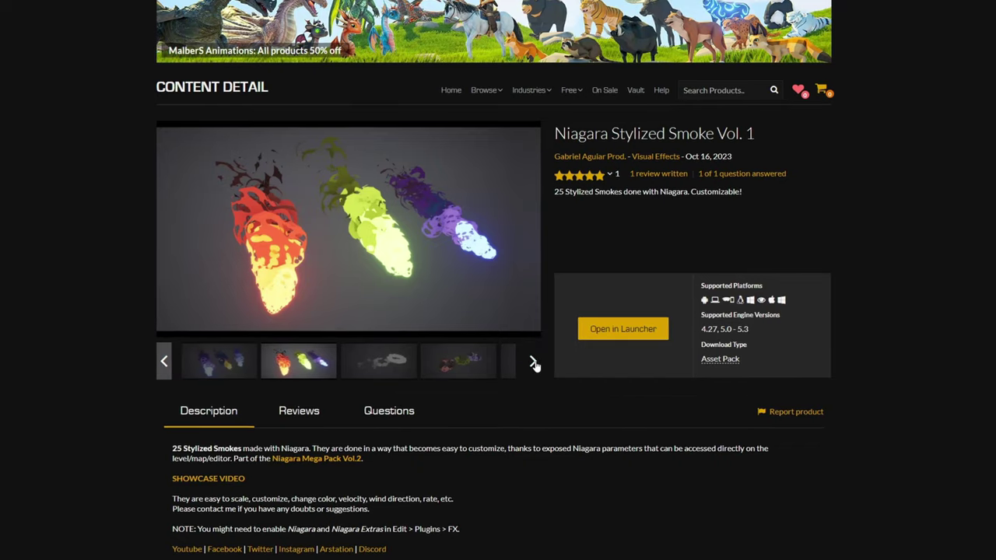